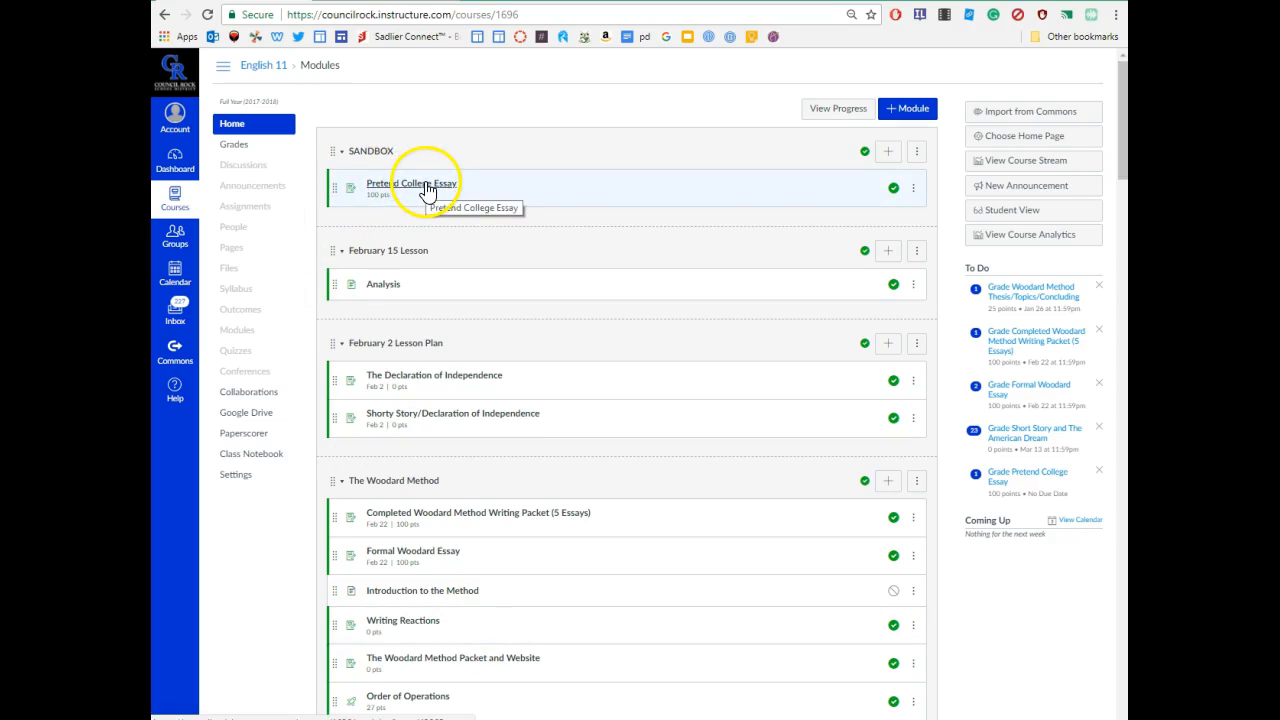
- Open the Pretend College Essay assignment listed under the SANDBOX module
drag(360, 150, 417, 196)
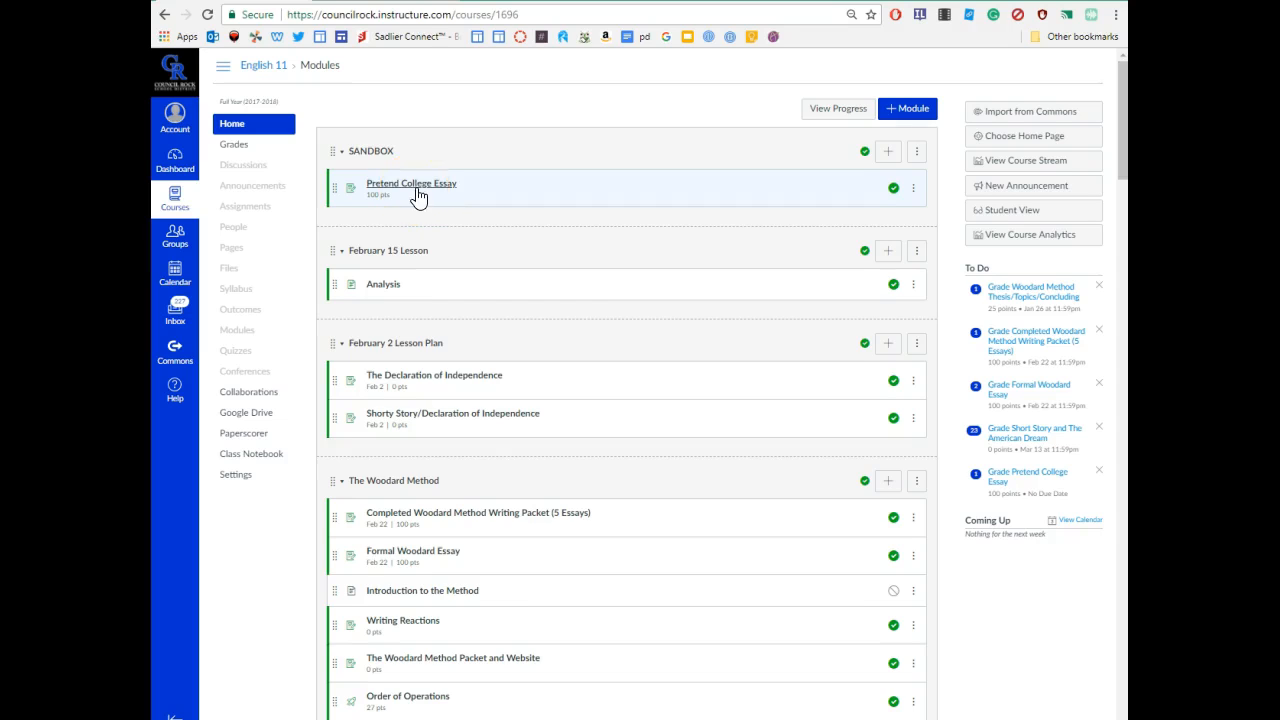
click(419, 194)
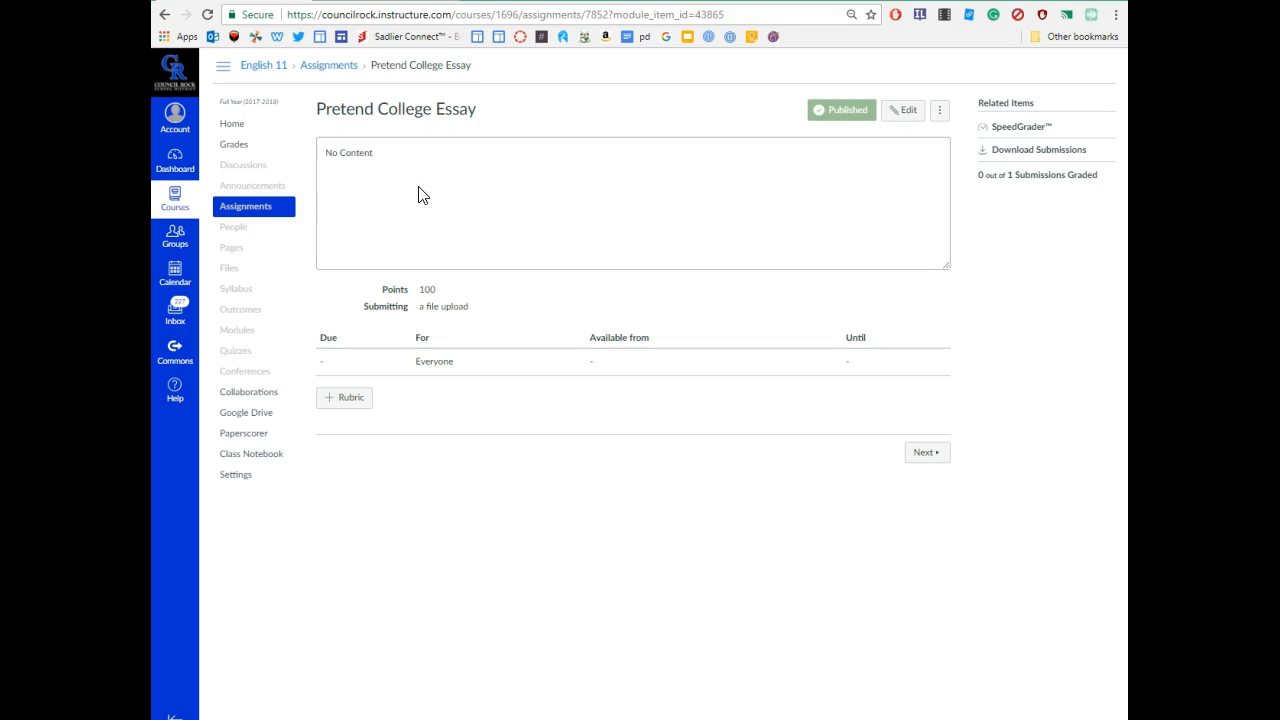
- Add a new rubric and replace its default title with 'Sandbox College Essay'
click(345, 404)
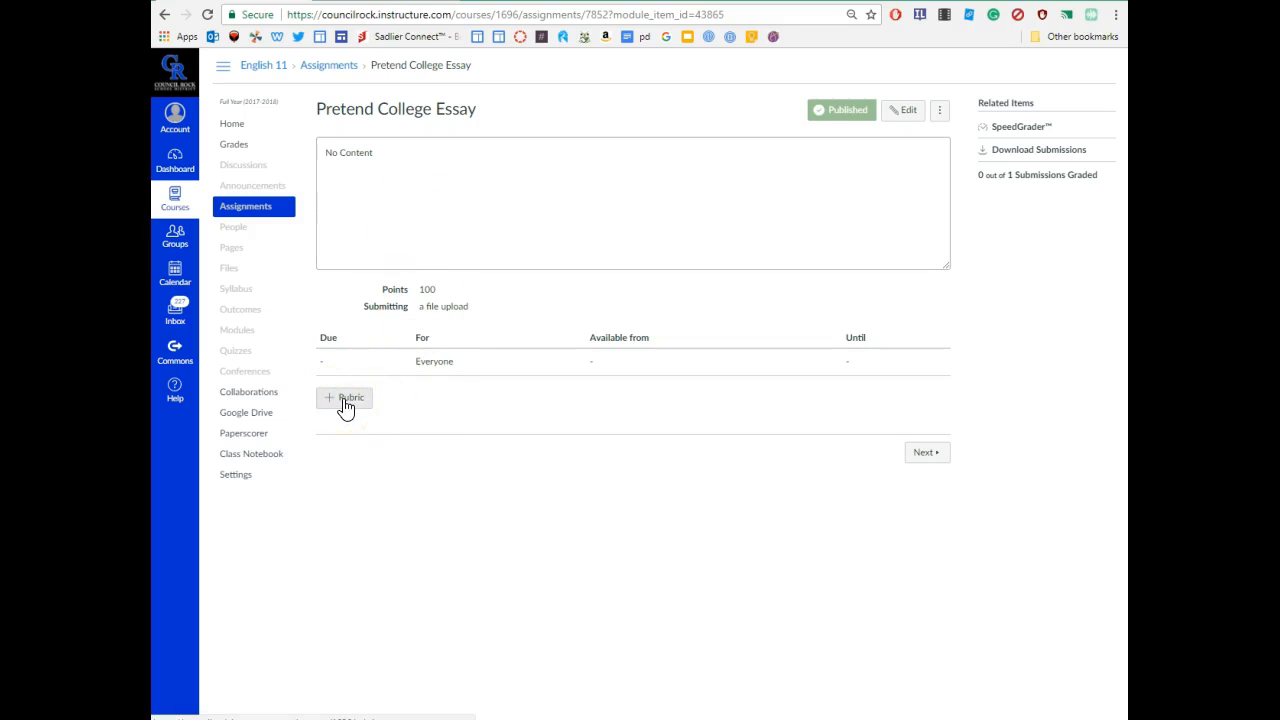
click(345, 404)
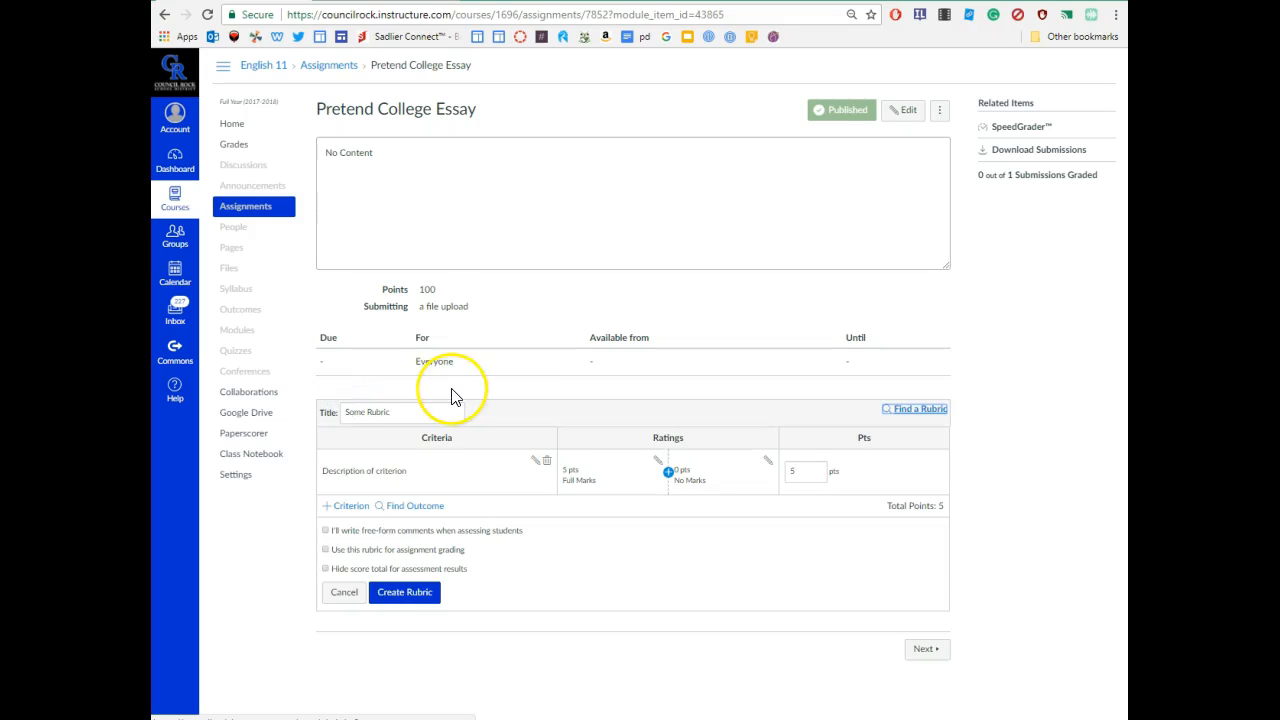
click(366, 413)
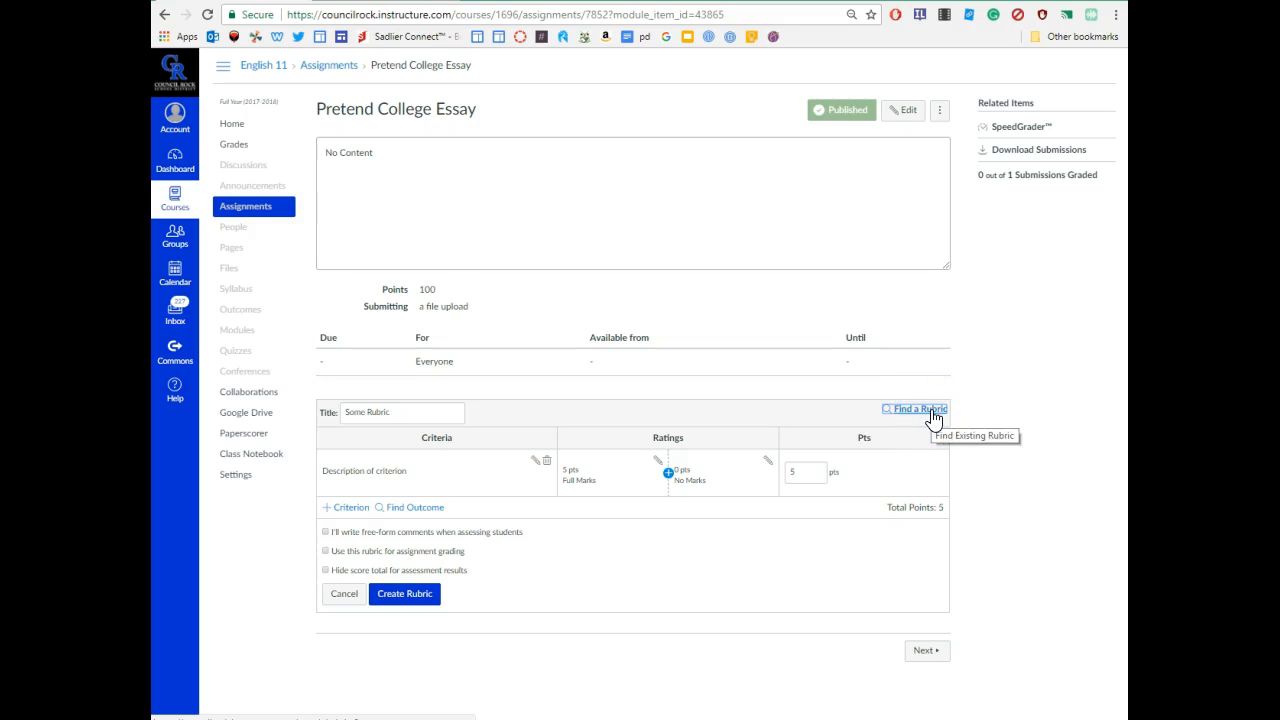
drag(408, 411, 295, 408)
text(Sandbox)
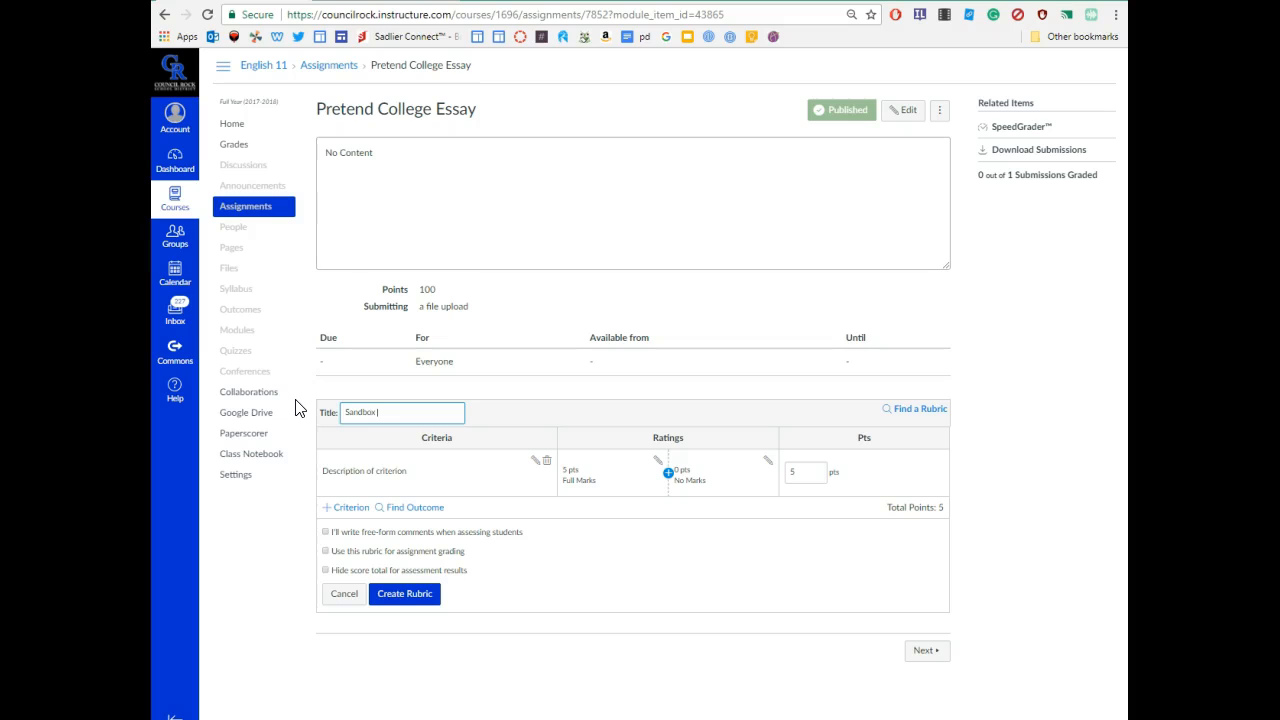
text(College Essay)
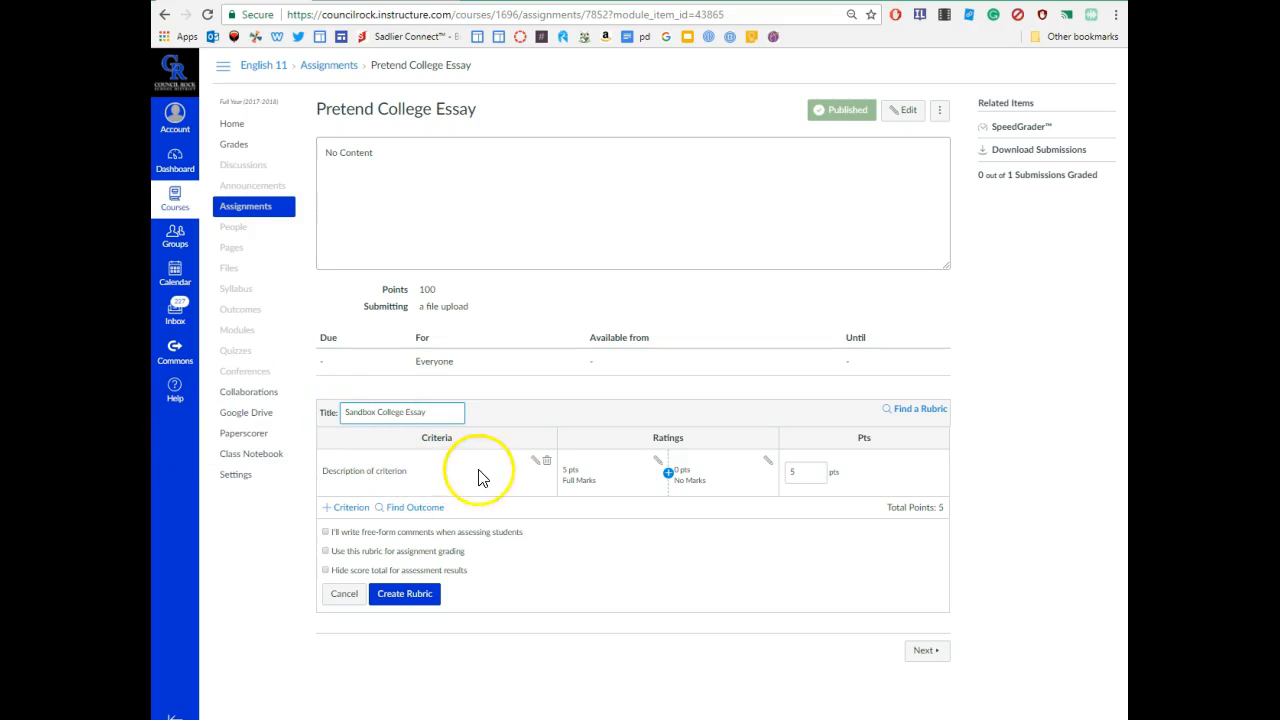
- Rename the first criterion 'FOCUS' with long description 'satisfies the prompt with an awareness of task and subject'
click(535, 461)
click(623, 354)
drag(578, 352, 500, 363)
drag(636, 351, 514, 342)
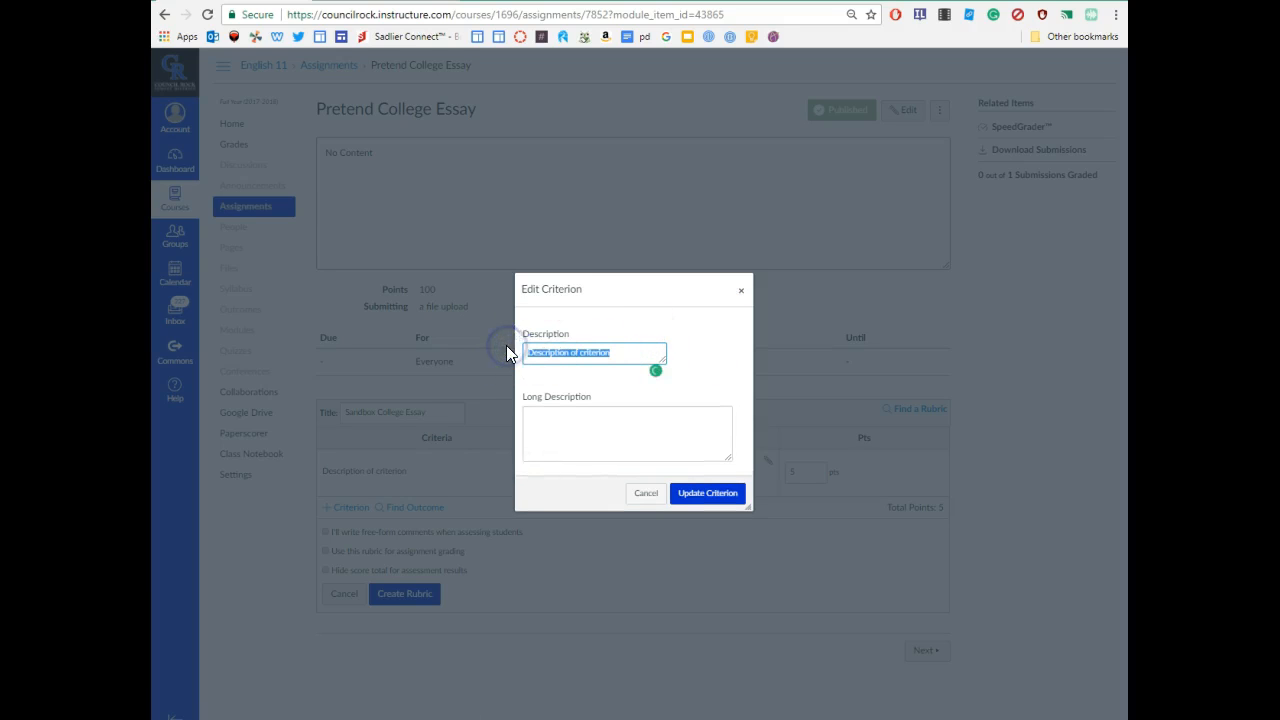
text(FOCUS)
click(544, 418)
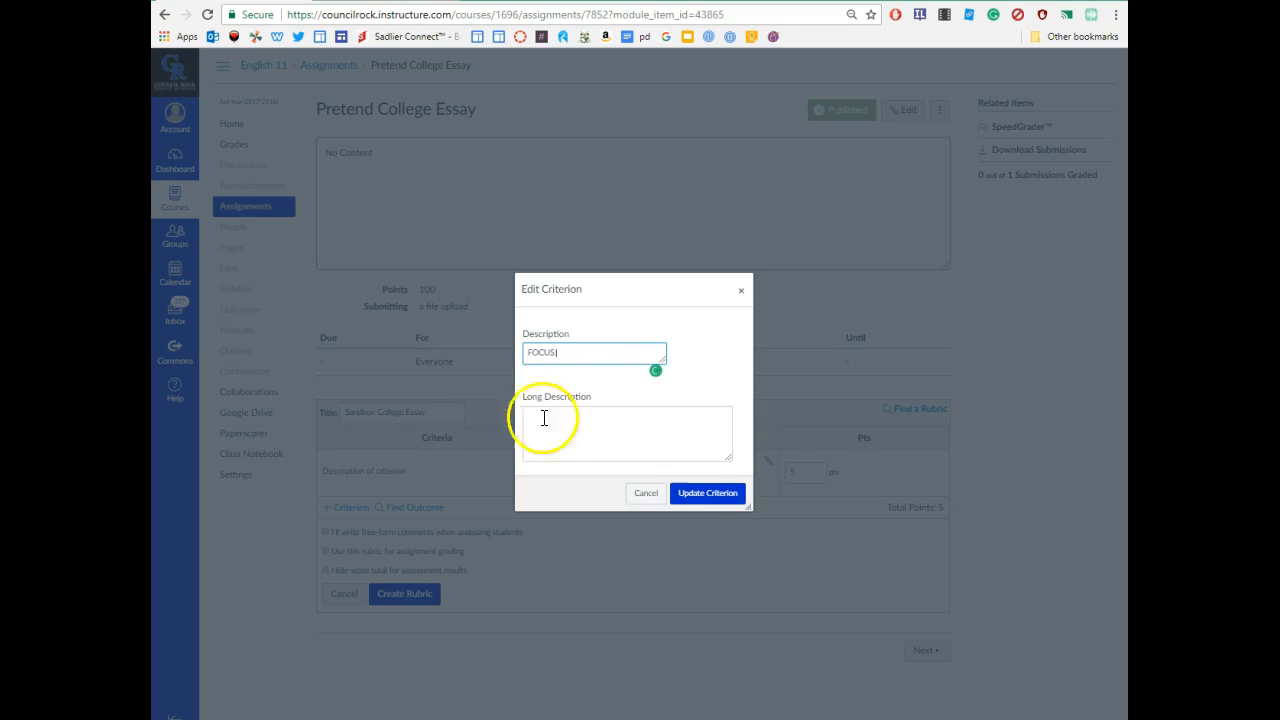
click(554, 423)
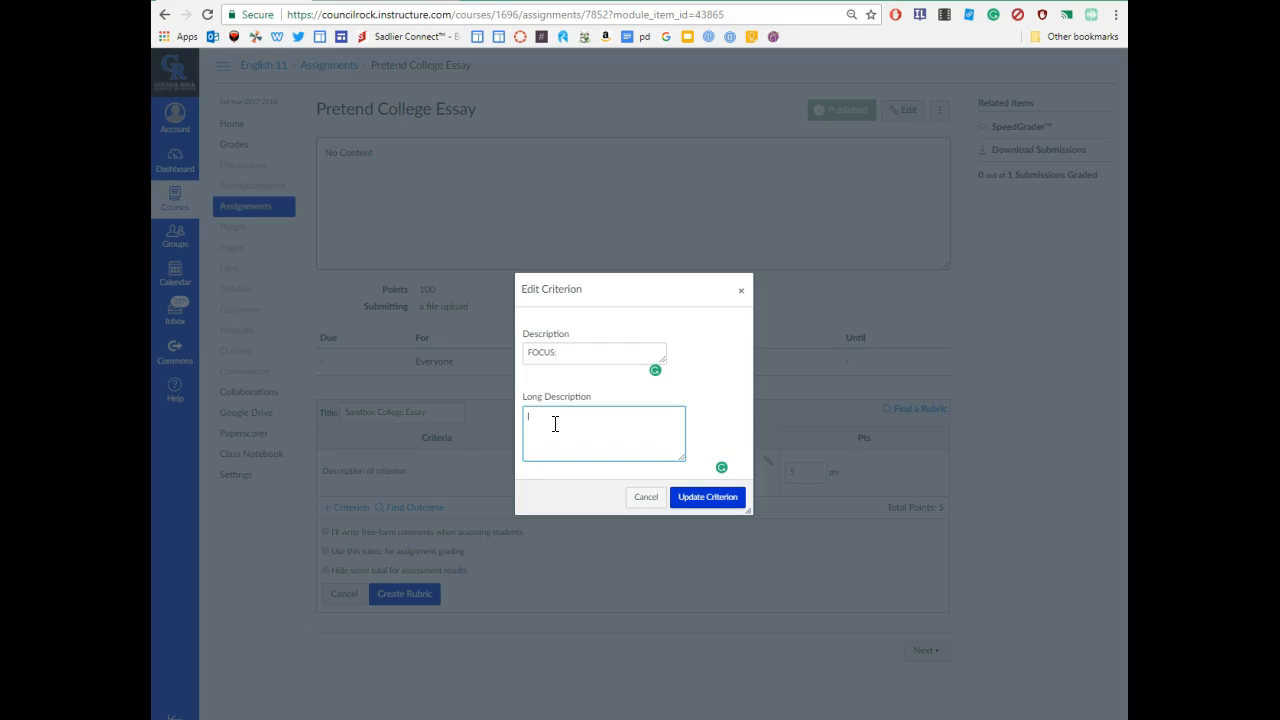
text(satisfies the p)
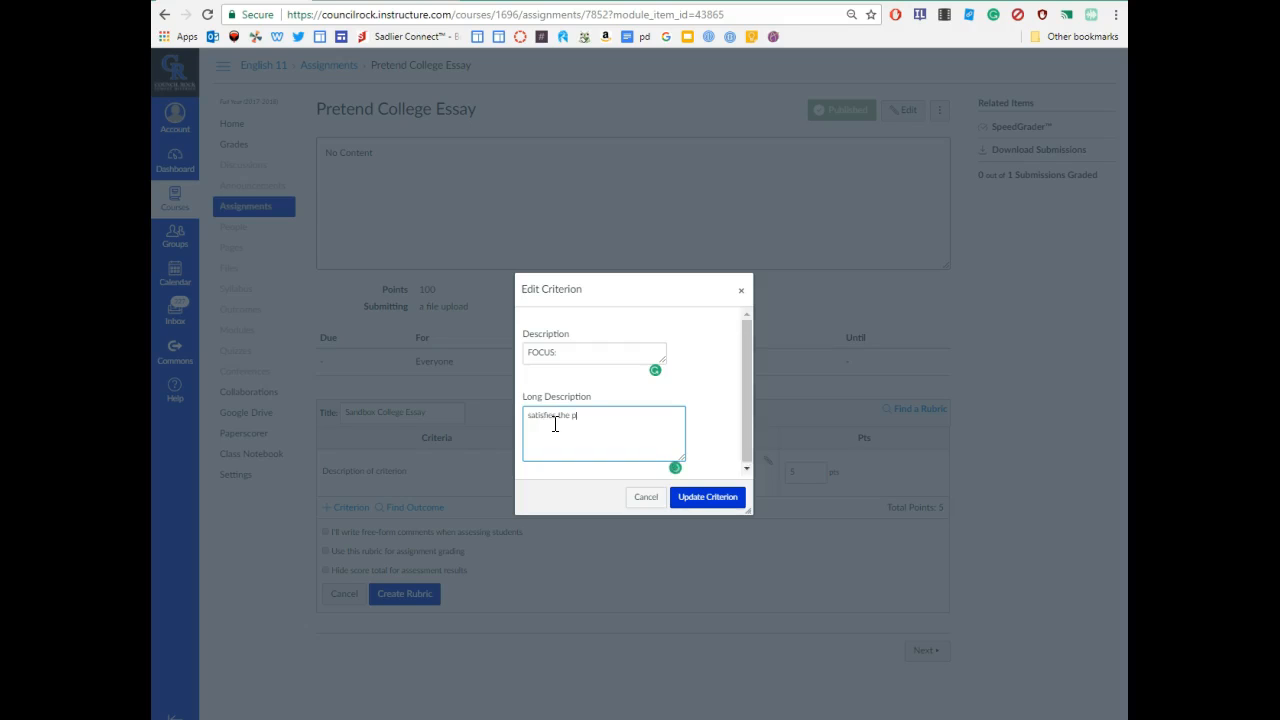
text(rompt with an awareness of tas)
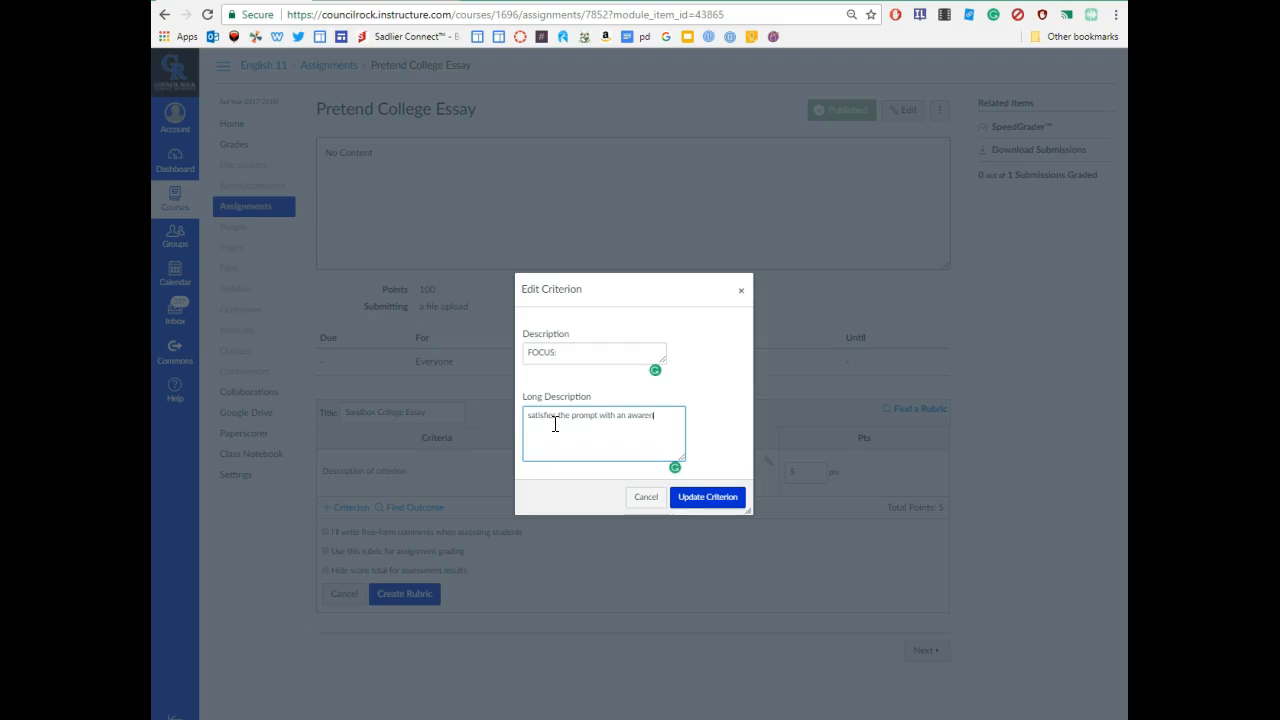
text(k and subje)
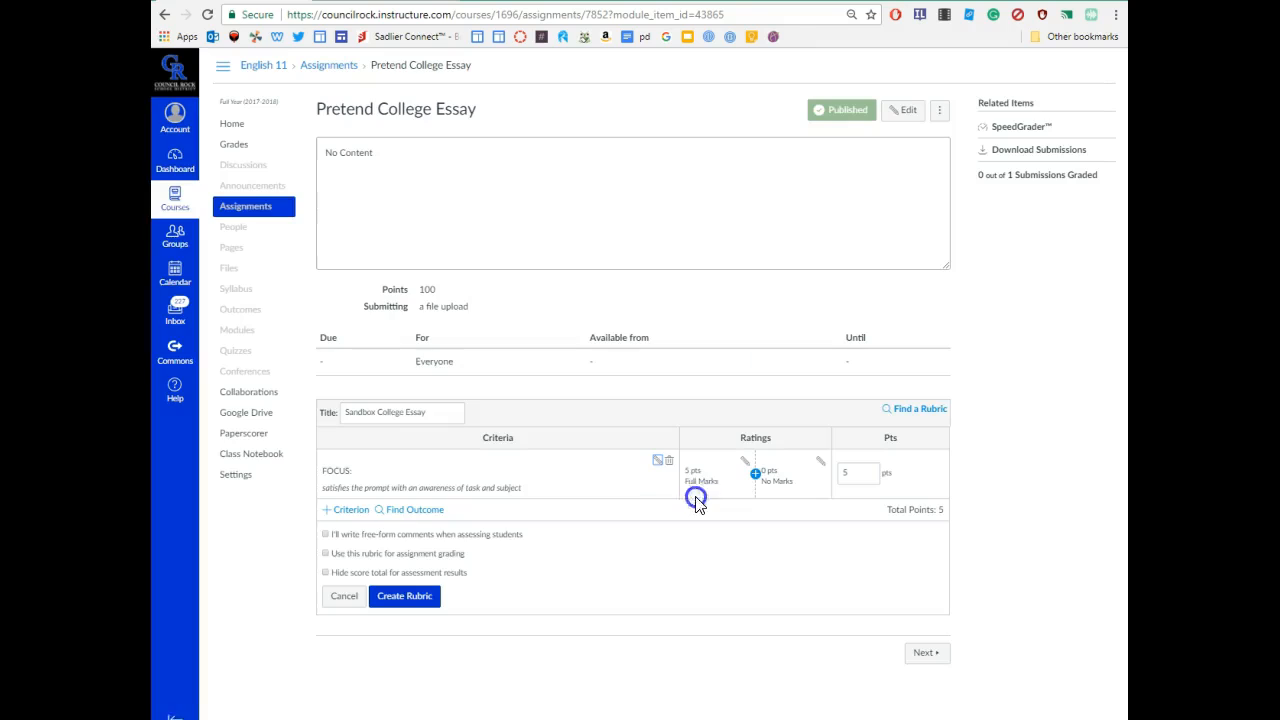
click(702, 499)
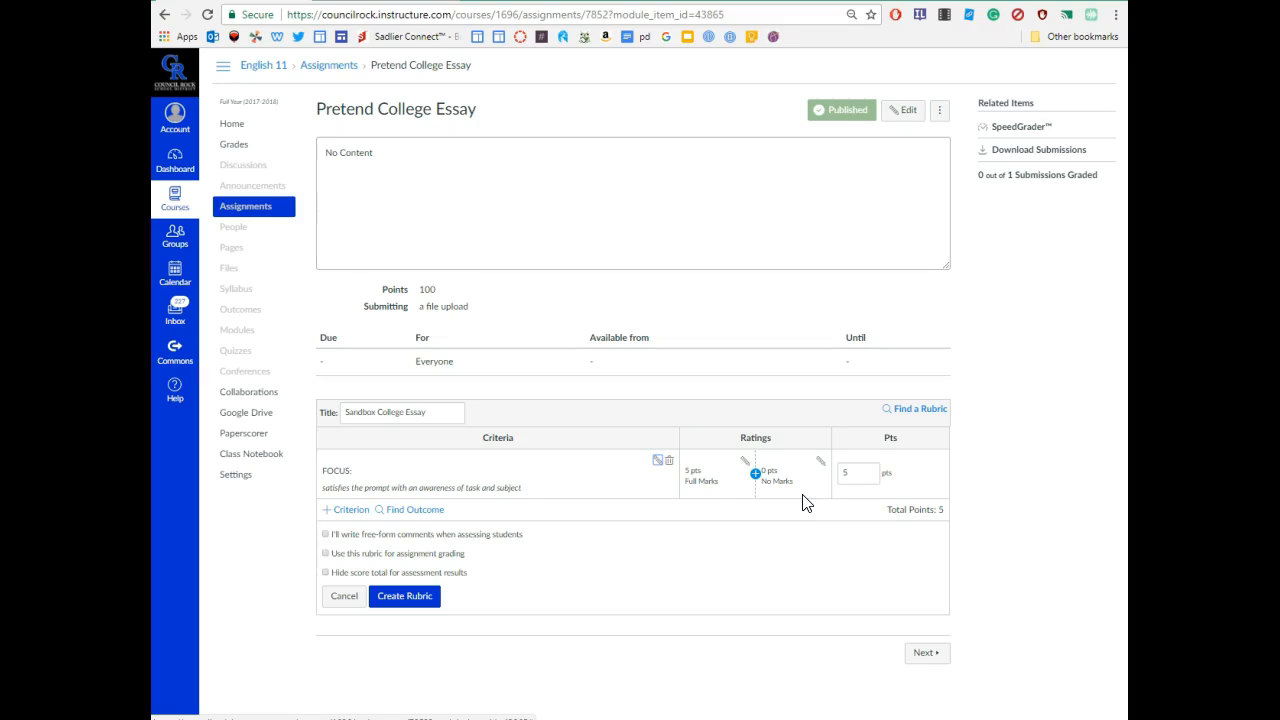
- Add a 10-point rating to FOCUS and change the 9-point rating to 5 points
click(756, 474)
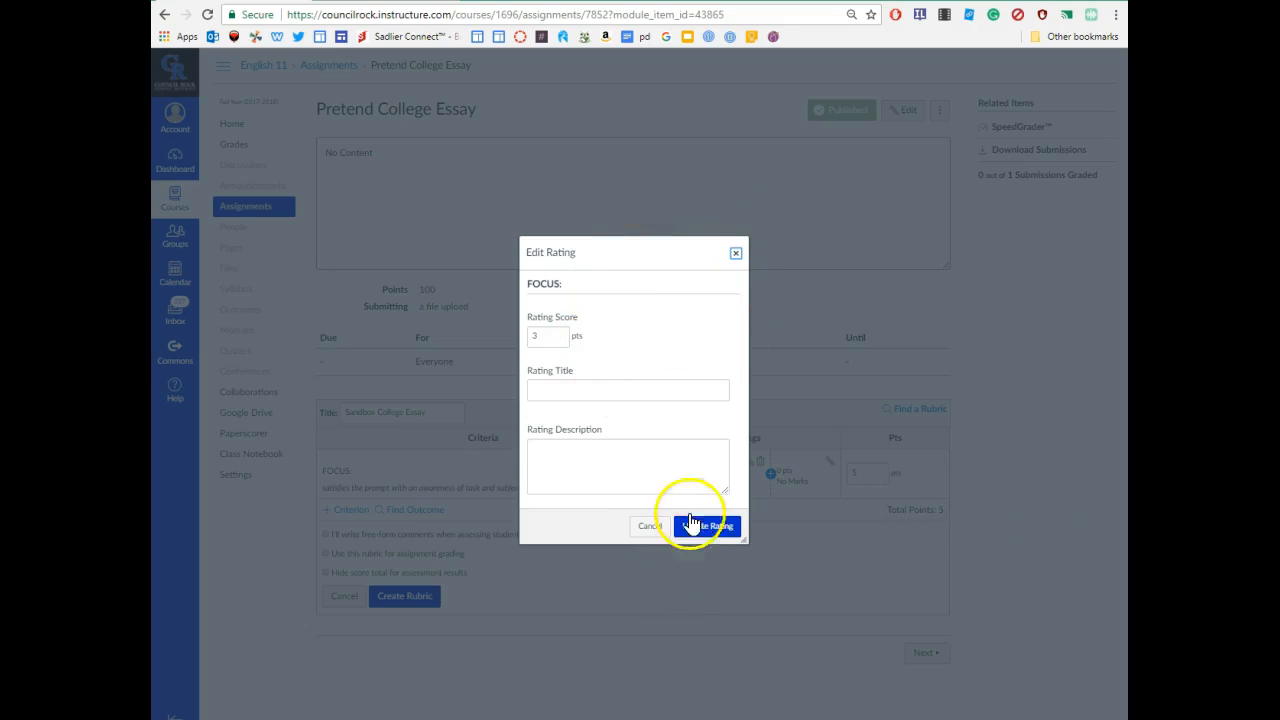
click(540, 335)
text(10)
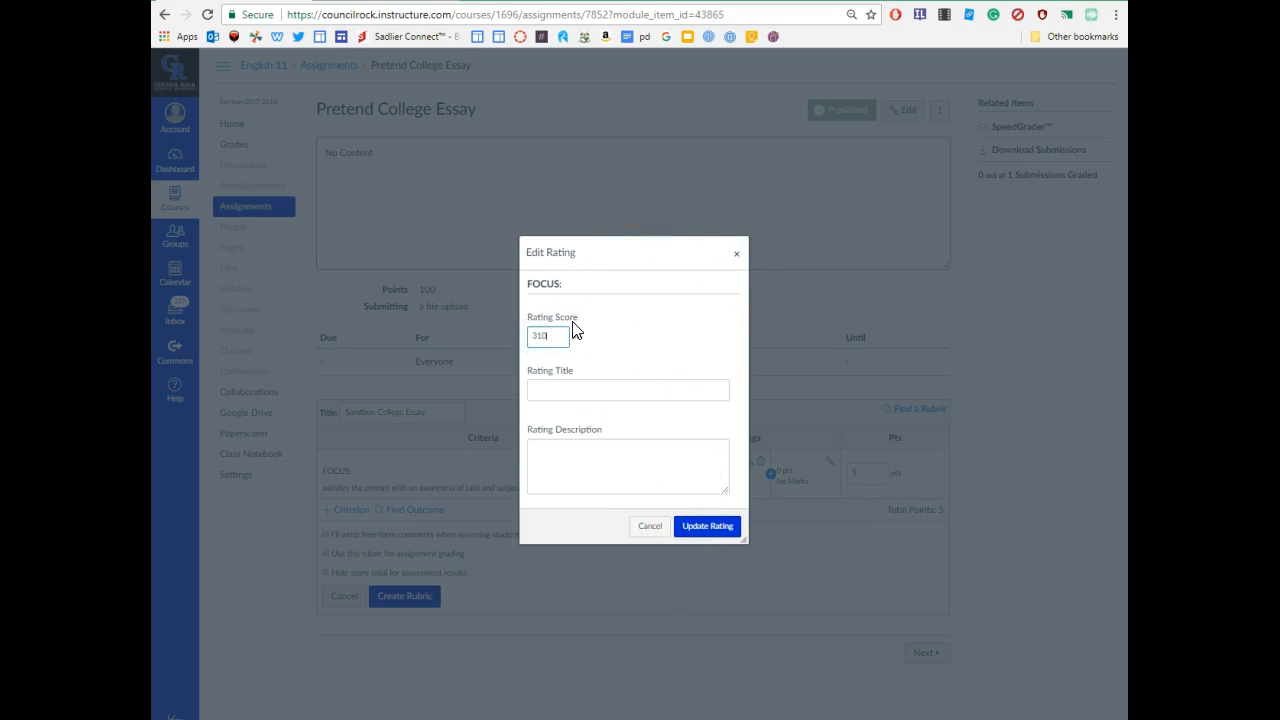
key(BackSpace)
key(BackSpace)
click(716, 527)
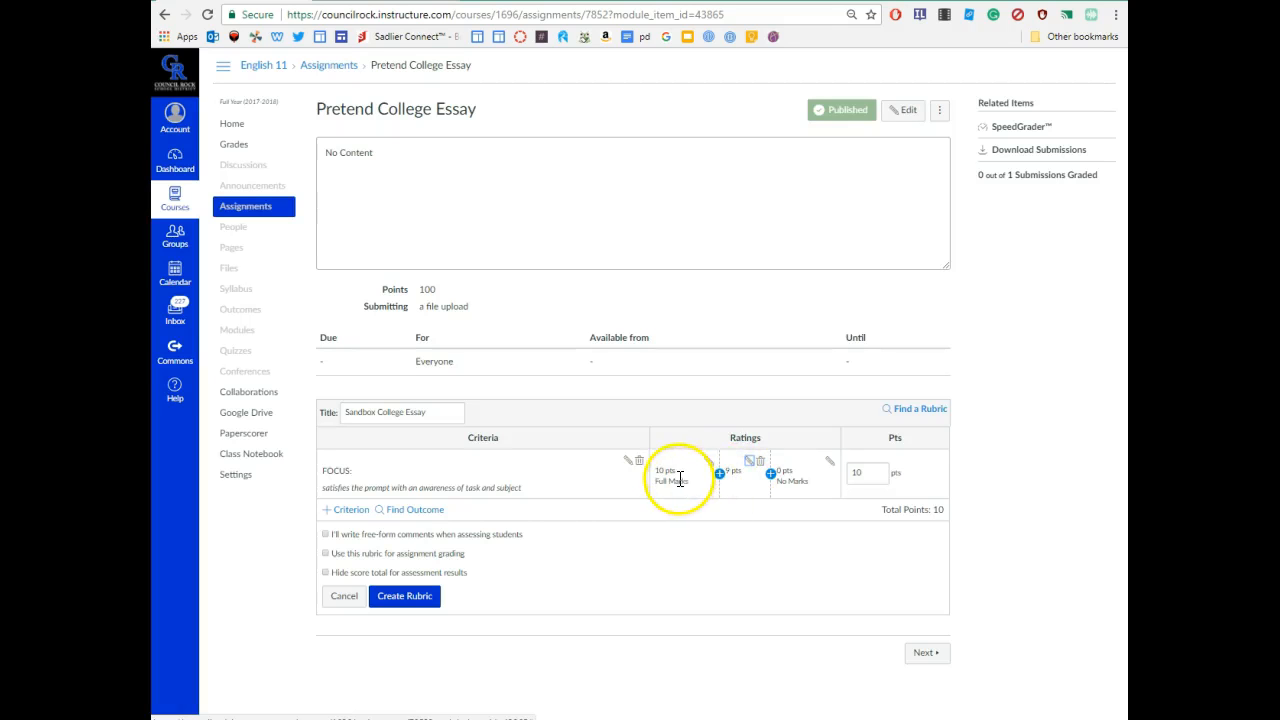
click(749, 461)
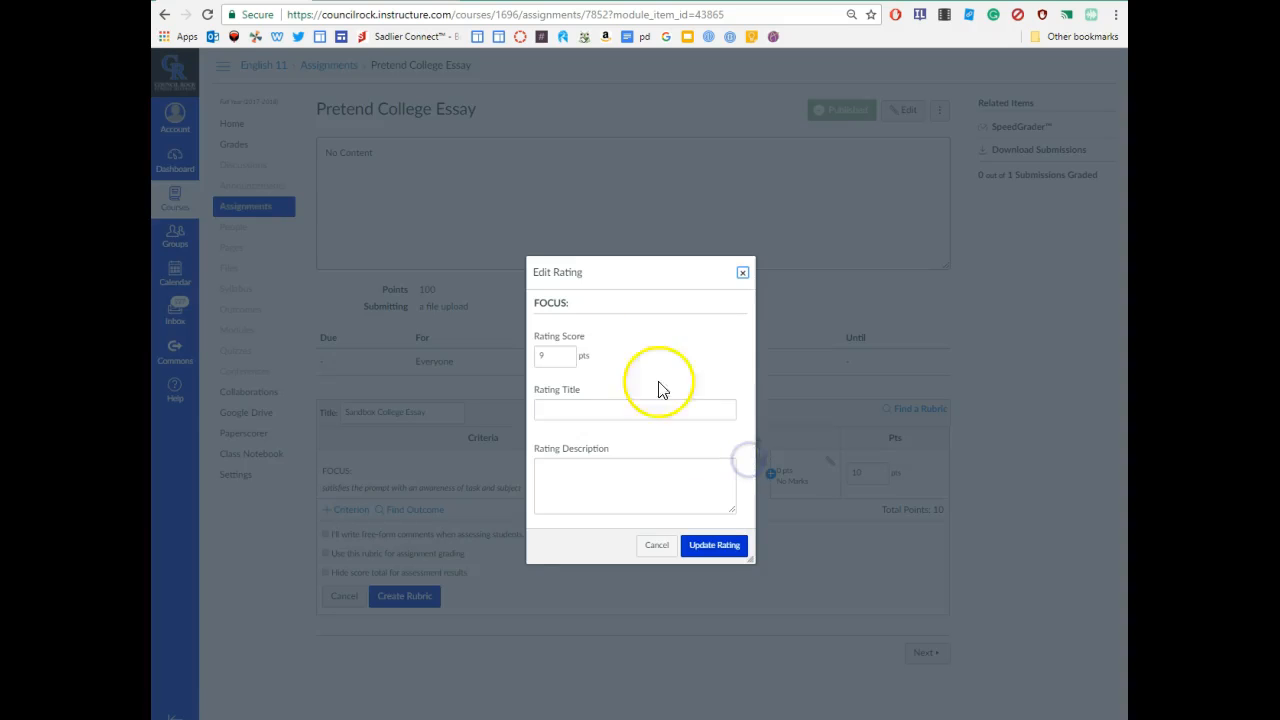
drag(548, 360, 507, 345)
text(5)
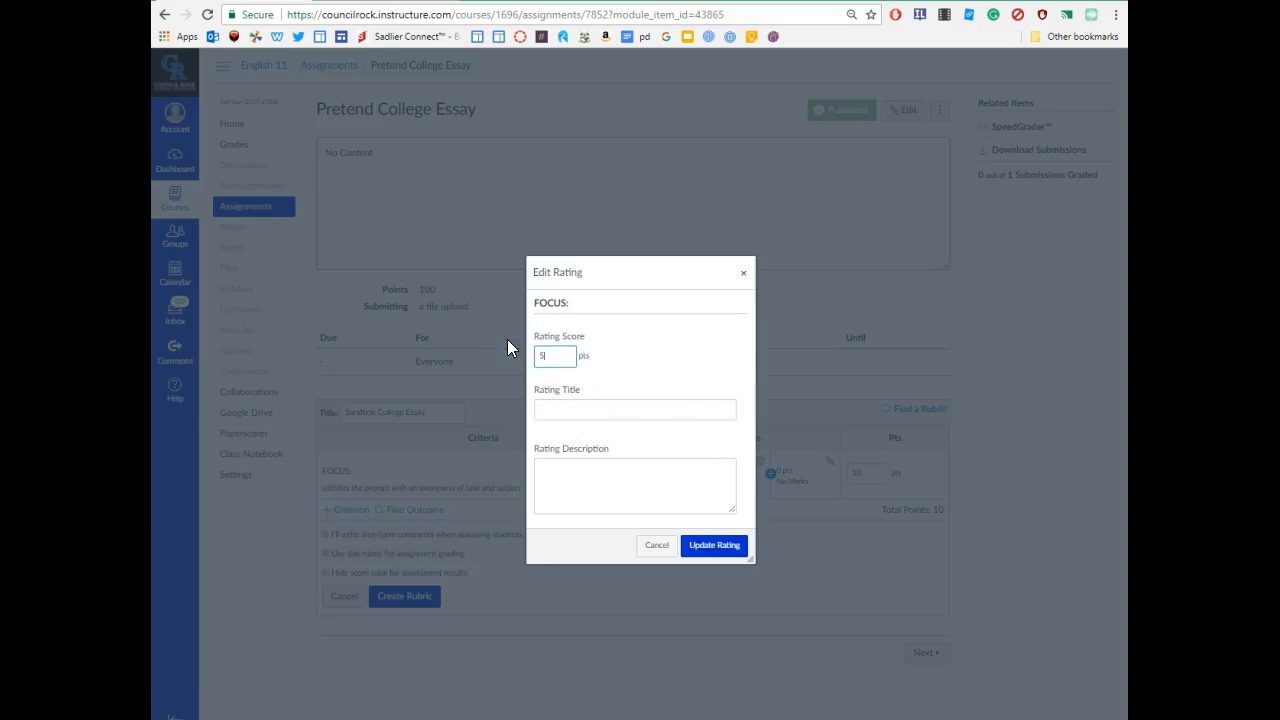
click(713, 545)
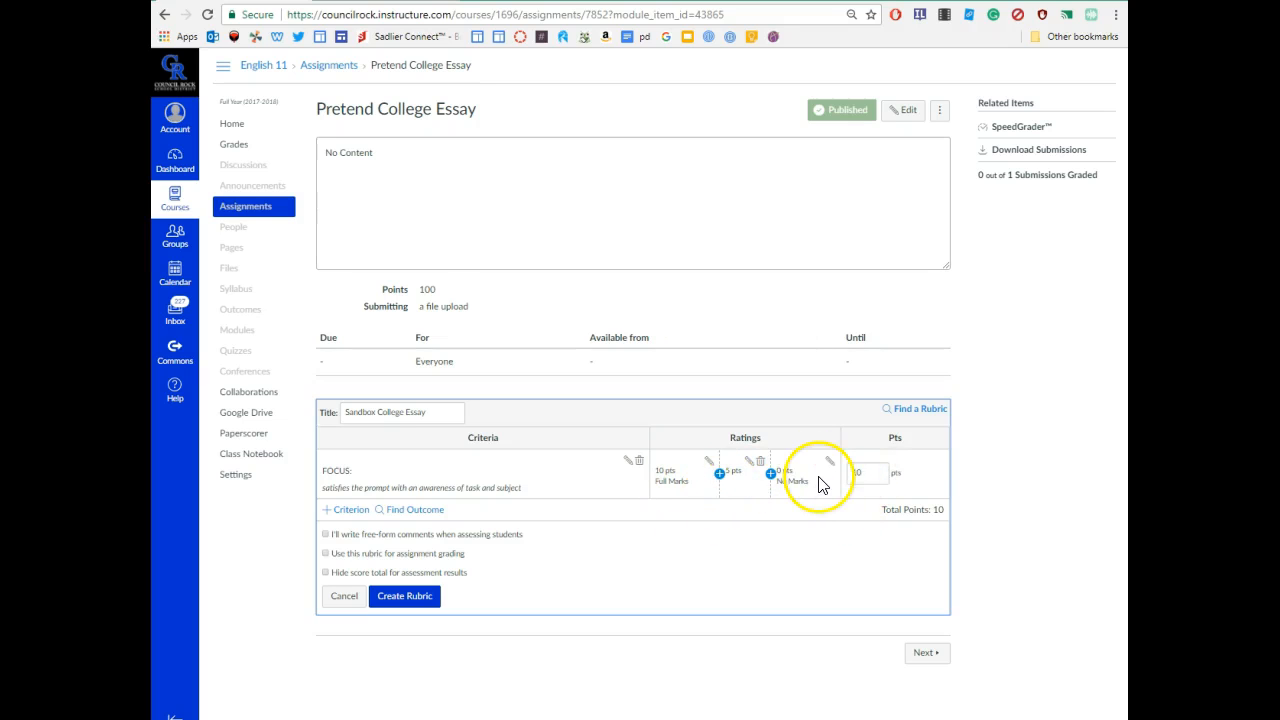
- Retitle Full Marks 'Mastery' with description 'You demonstrated a mastery in your thesis development'
click(708, 461)
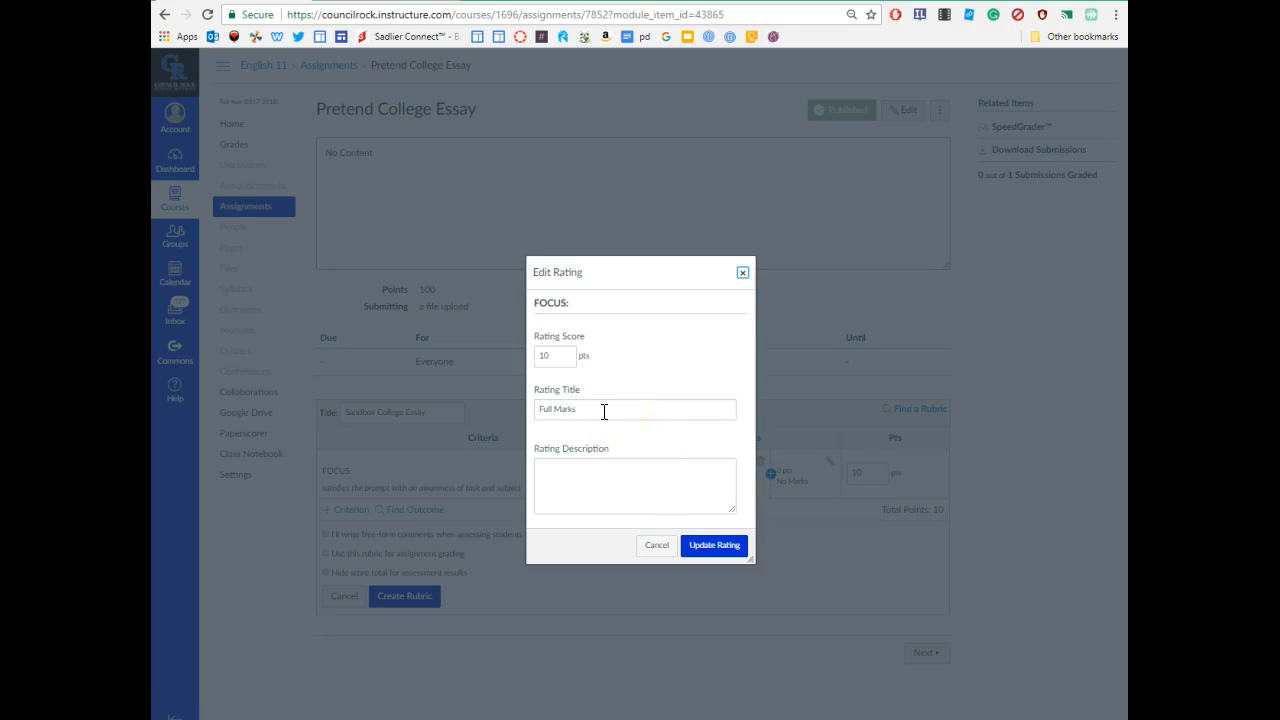
drag(602, 408, 521, 410)
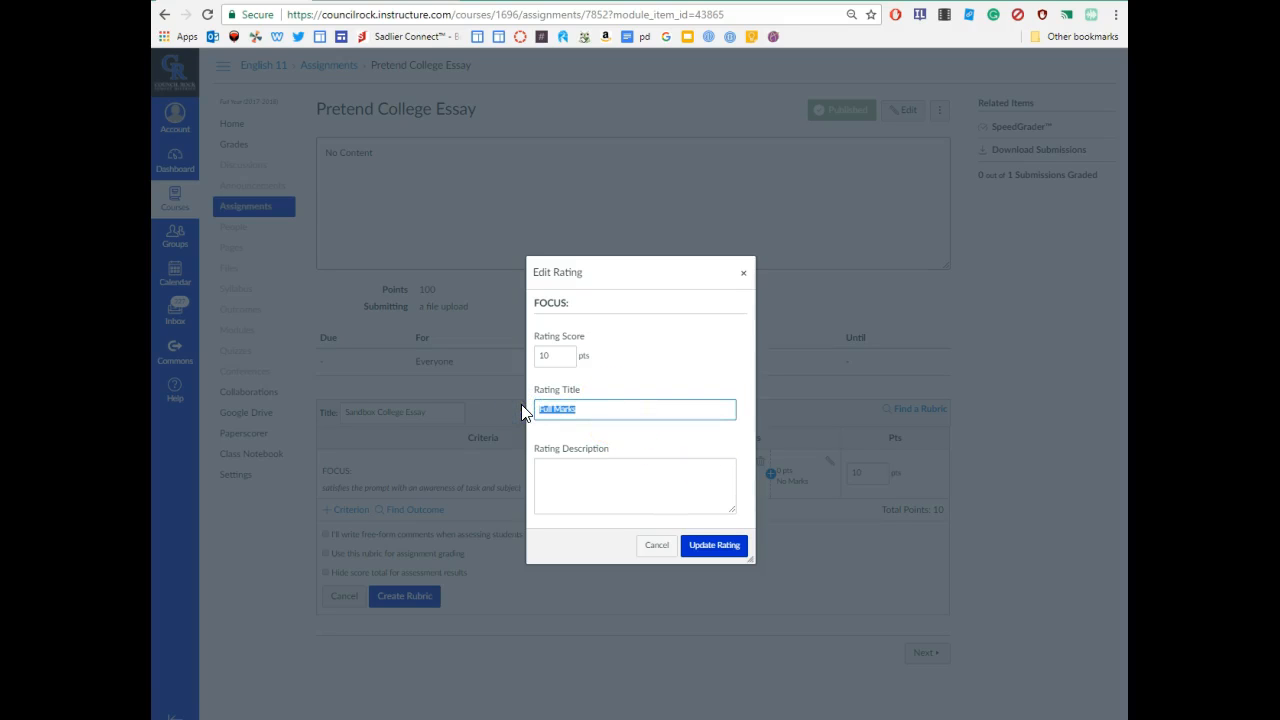
text(M)
click(580, 458)
text(You demo)
text(nstrated a mastery in your thes)
text(is s)
text(development)
- Title the 5-point rating 'Proficient': thesis well developed, but wording the purpose needs practice
click(725, 546)
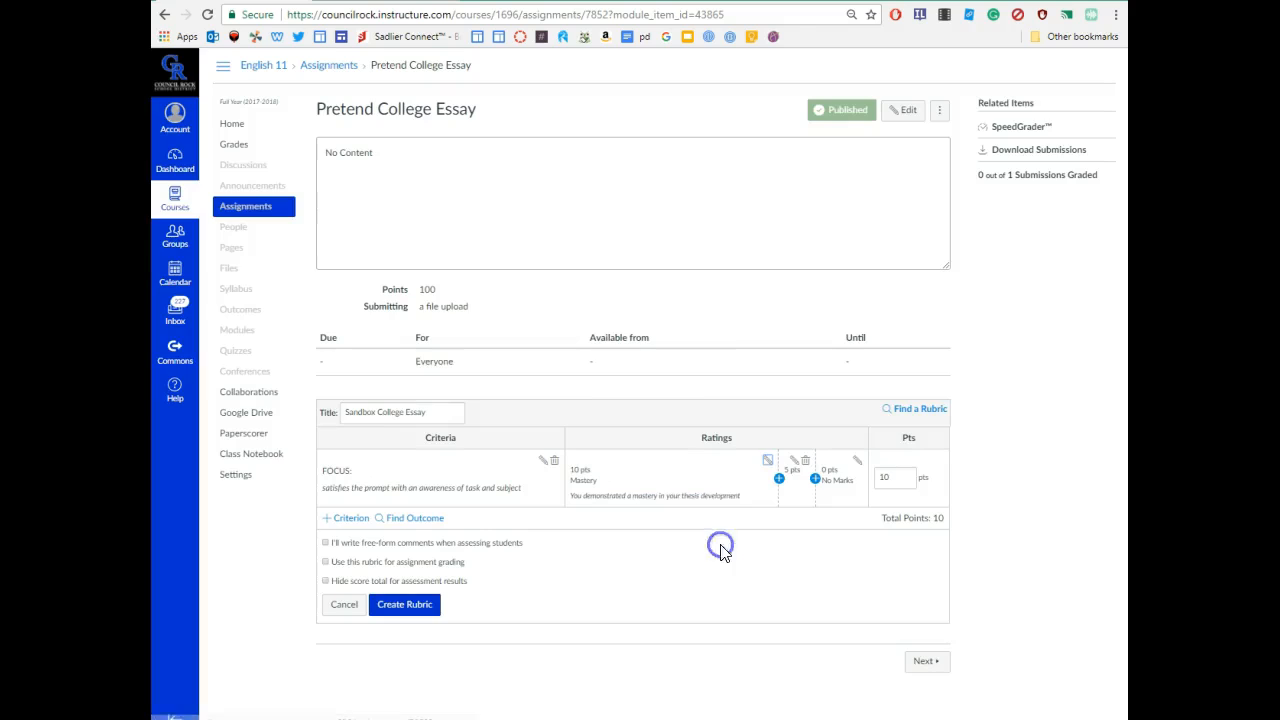
click(793, 461)
click(603, 409)
text(Proficient)
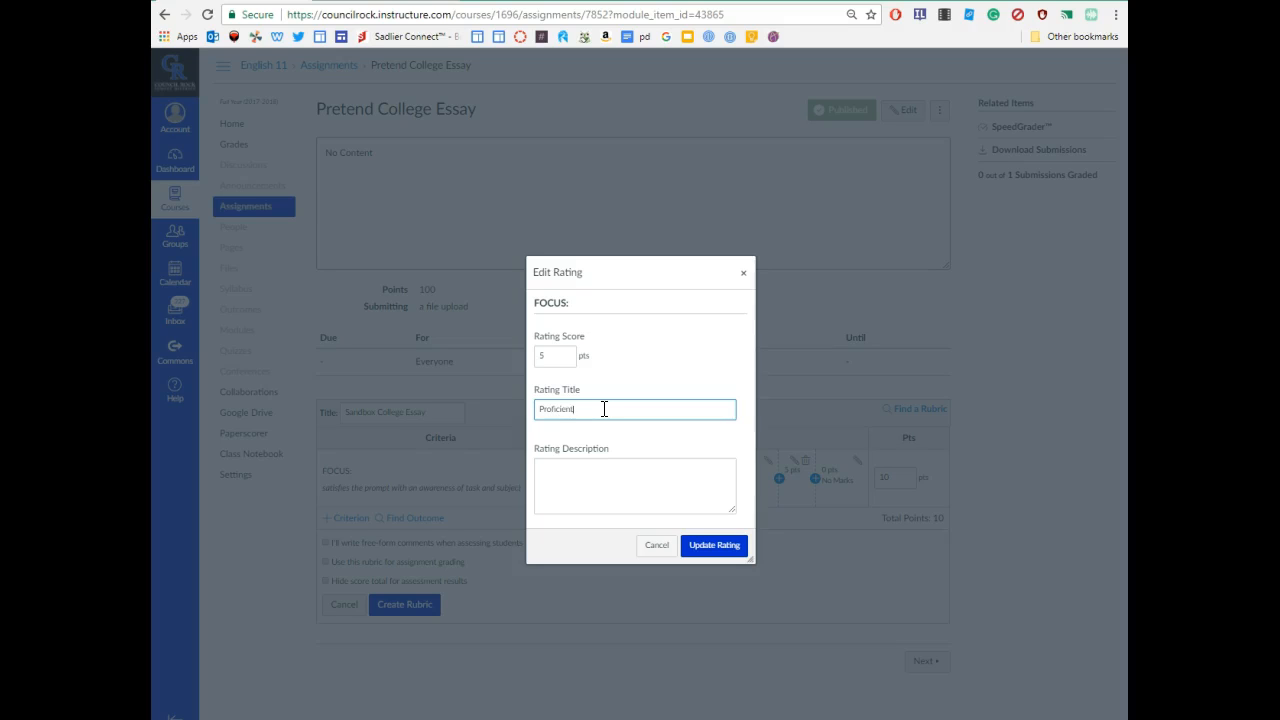
click(602, 464)
text(Your t)
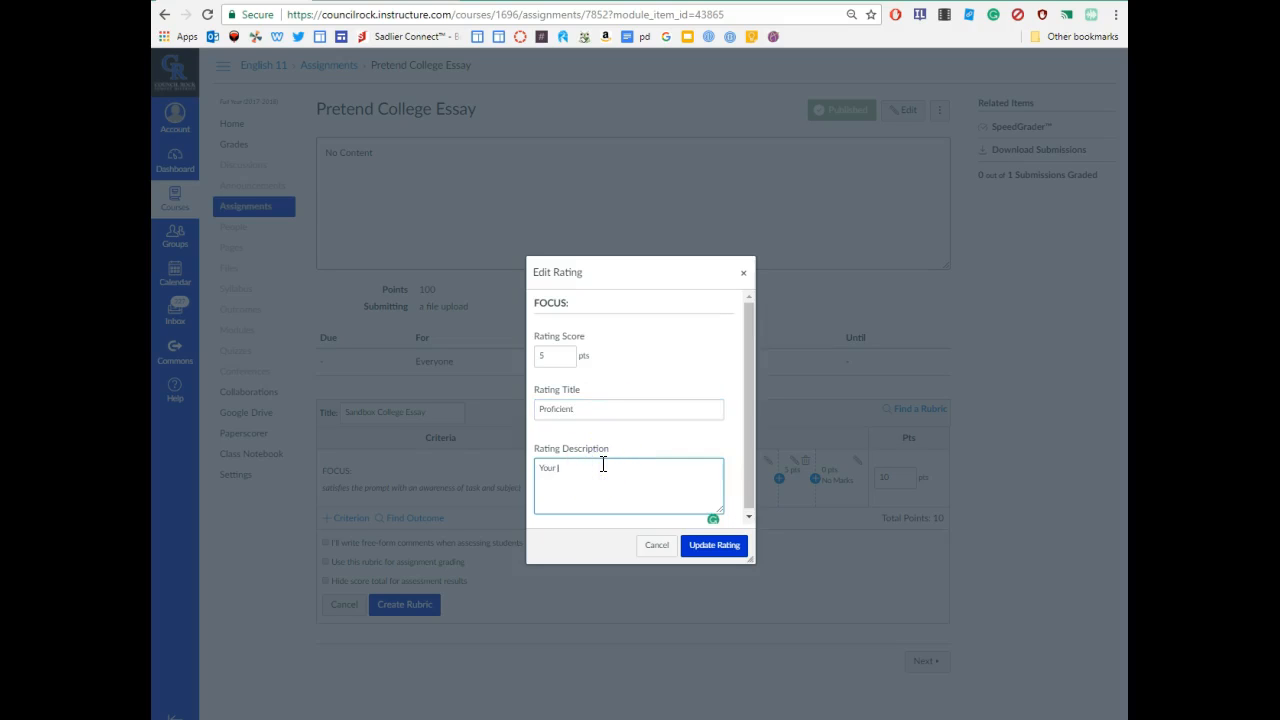
text(hesis)
key(BackSpace)
key(BackSpace)
key(BackSpace)
text(esis was w)
text(ell devfel)
text(eloped, bu)
text(ty ou n)
key(BackSpace)
key(BackSpace)
key(BackSpace)
key(BackSpace)
key(BackSpace)
key(BackSpace)
text(you need a little more practice on clearly wording your purpose)
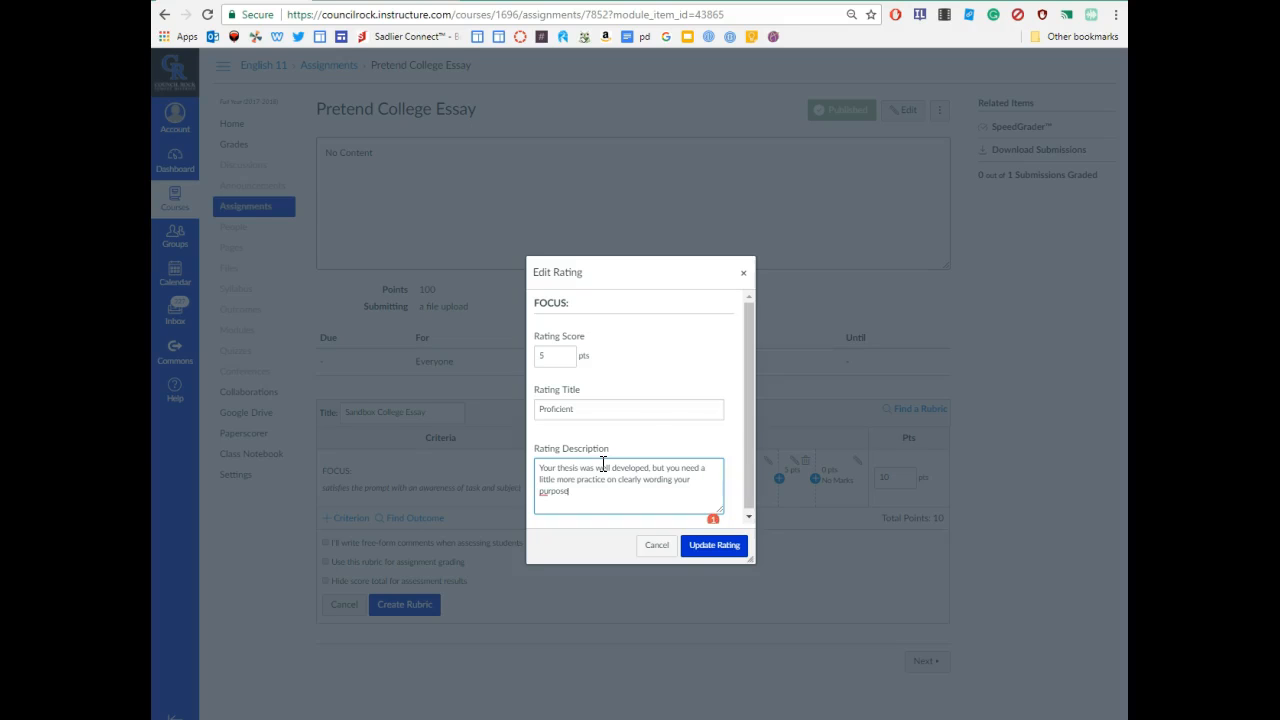
click(718, 547)
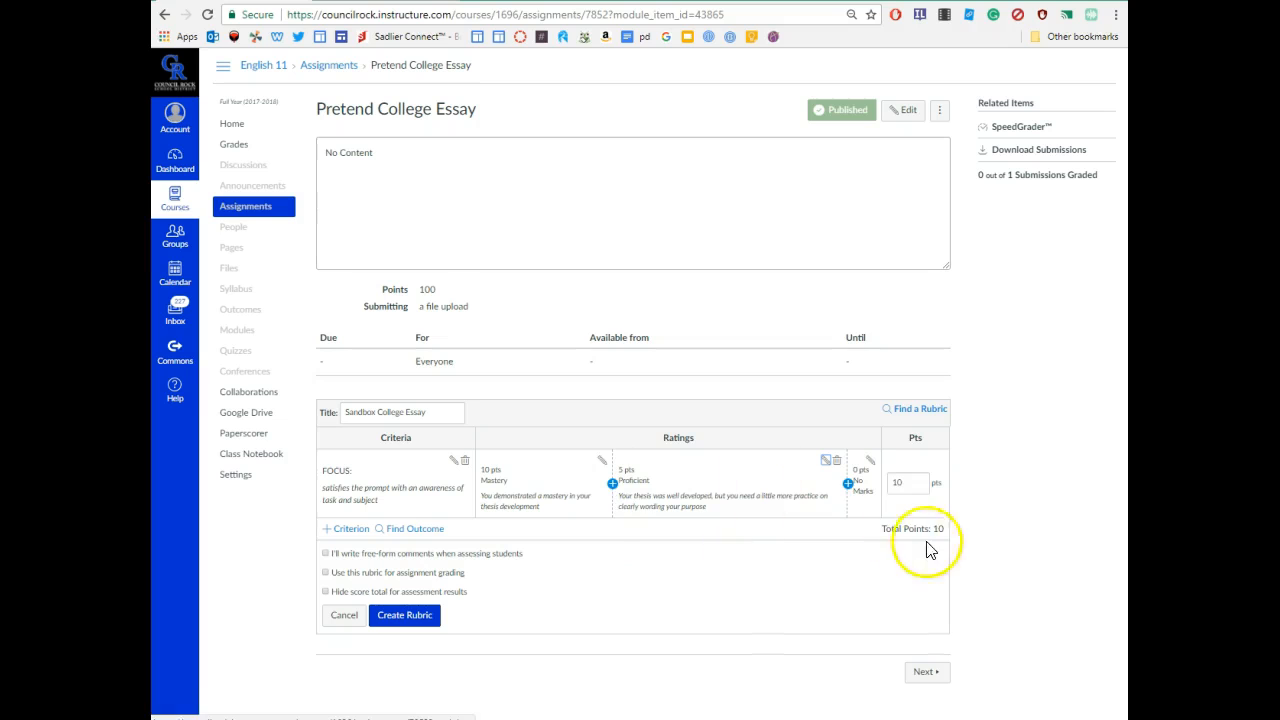
- Retitle No Marks 'Basic': needs more support understanding task and topic when developing the thesis
click(870, 461)
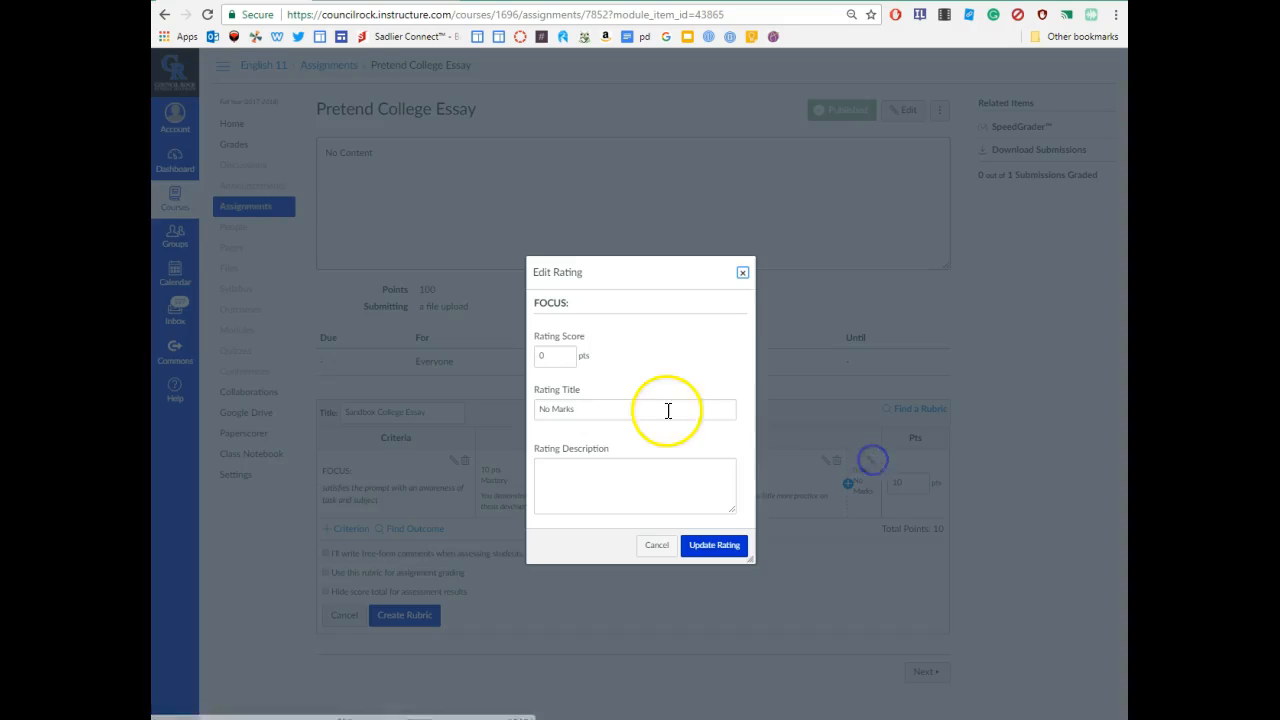
drag(603, 406, 524, 417)
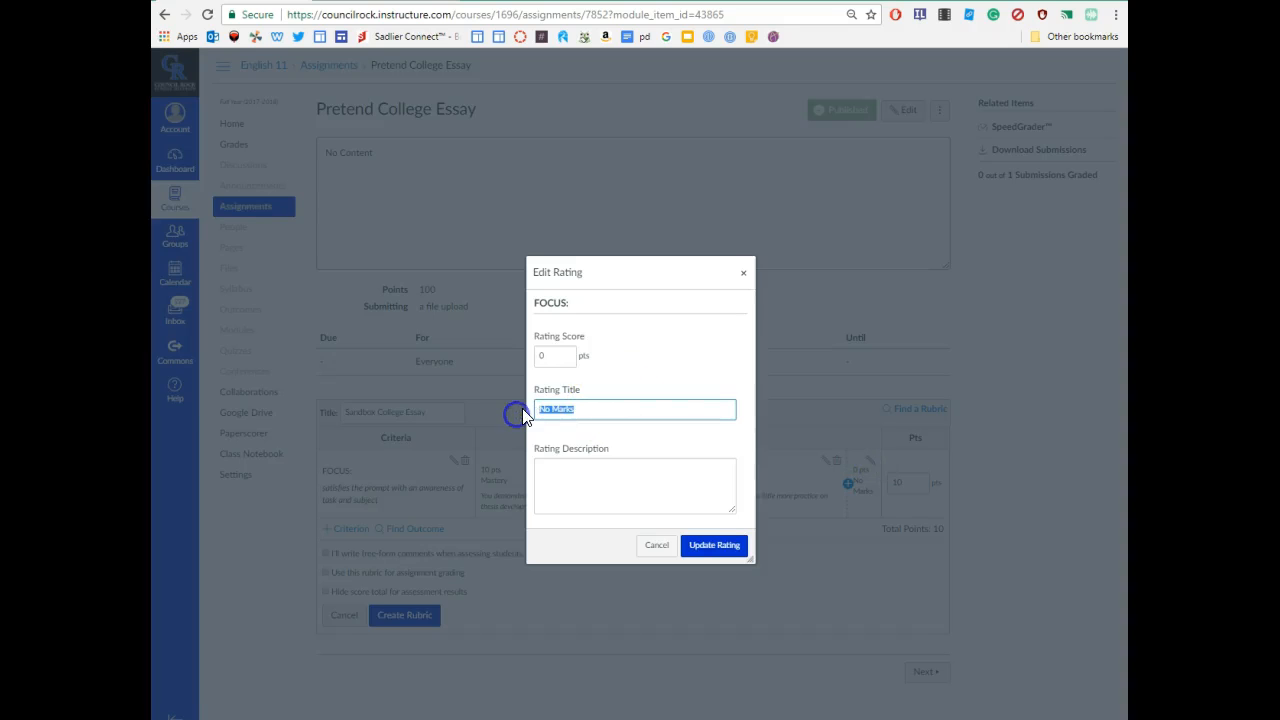
text(Basic)
click(563, 468)
text(You ne)
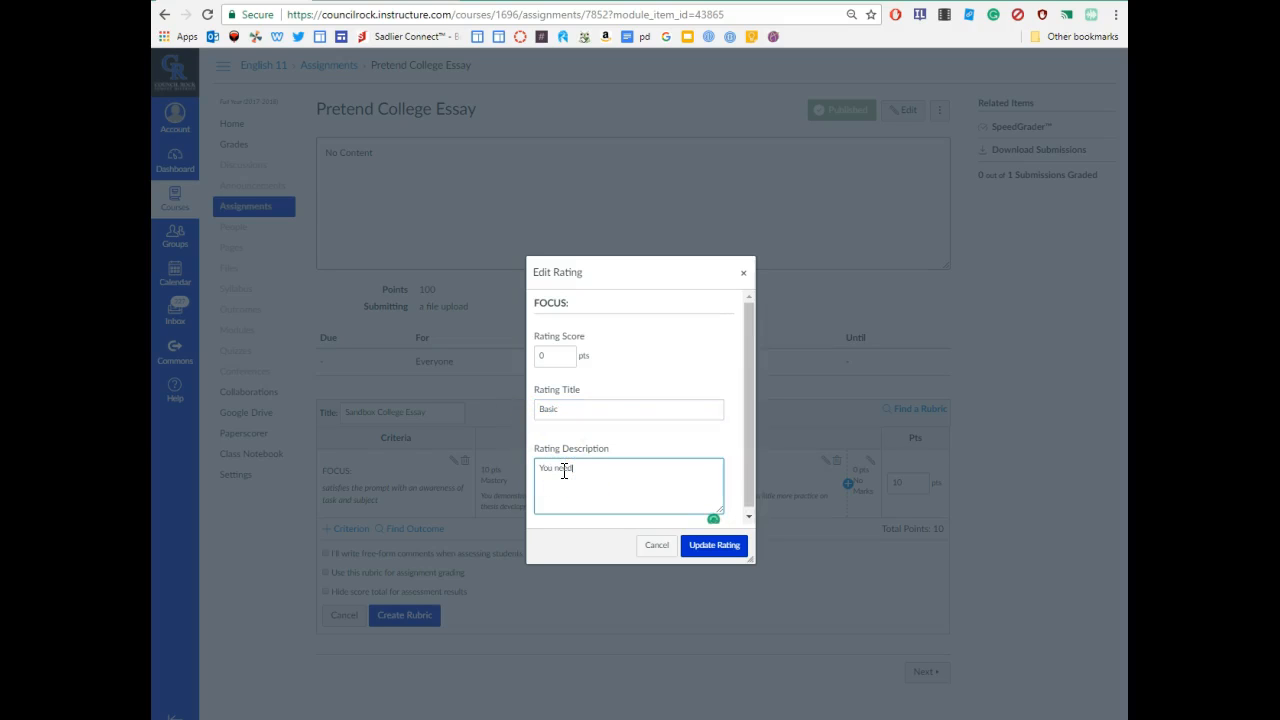
text(ed more support in understanding your task and topic when developing your thesis)
click(700, 549)
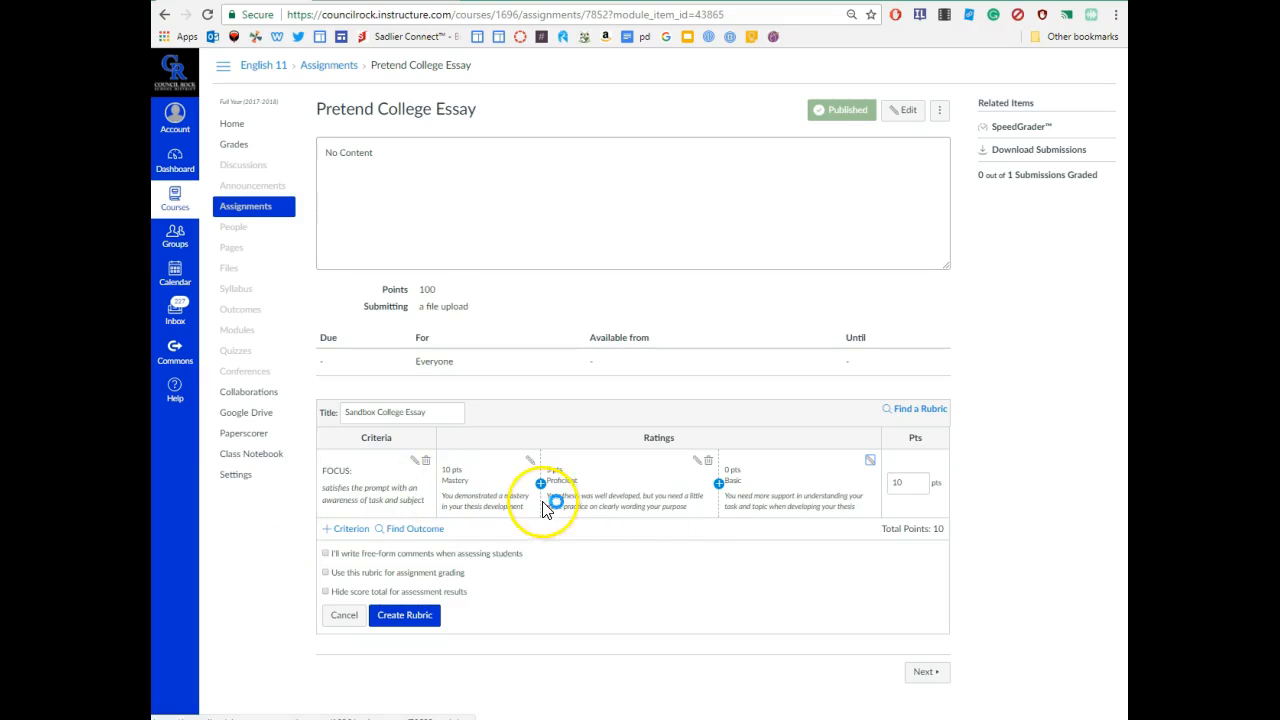
click(343, 528)
- Create a 'CONTENT' criterion described as proving the thesis through appropriate source authority, and insert a rating
click(338, 552)
click(597, 368)
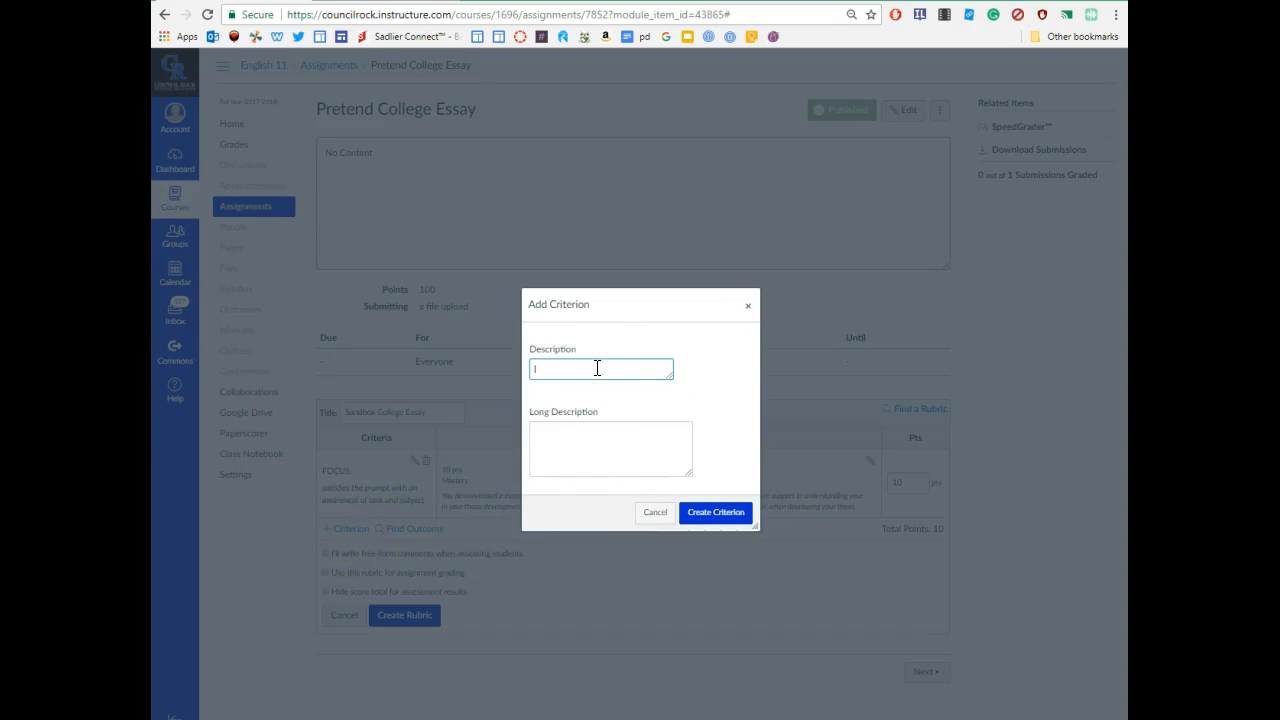
text(CONTENT)
click(590, 425)
text(PR)
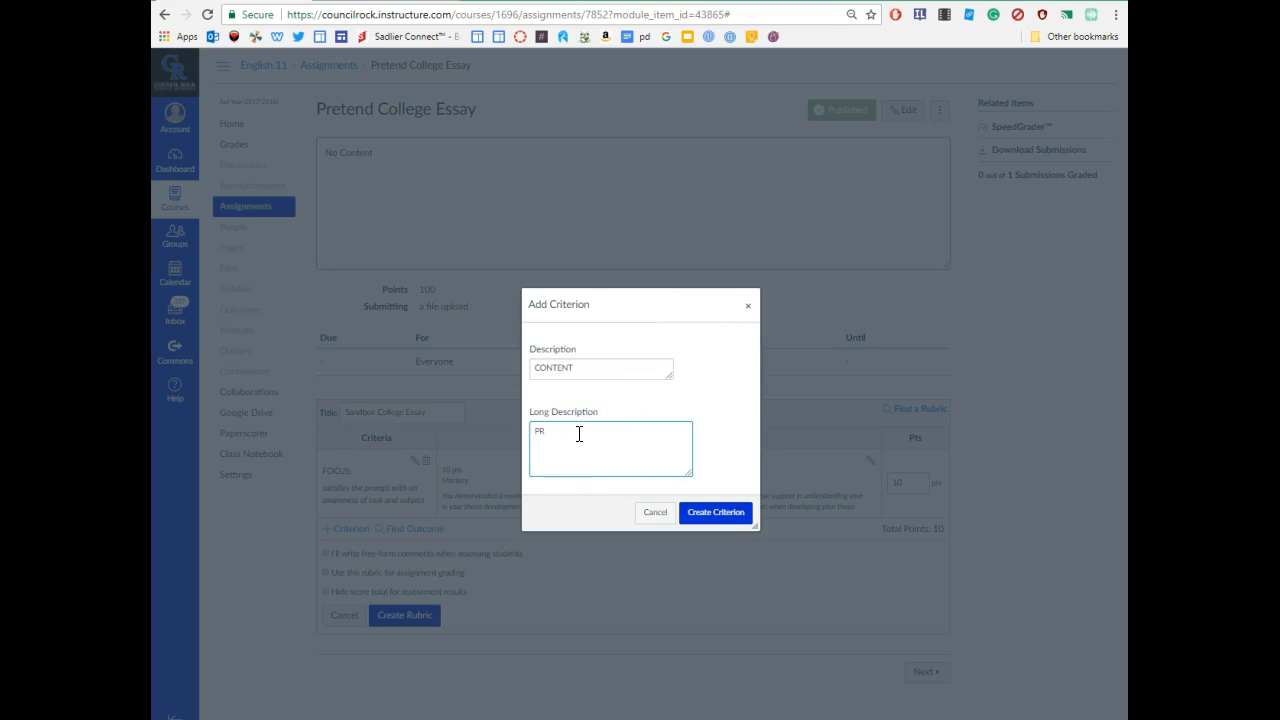
text(oveses thesis through appro)
text(source authority)
click(719, 514)
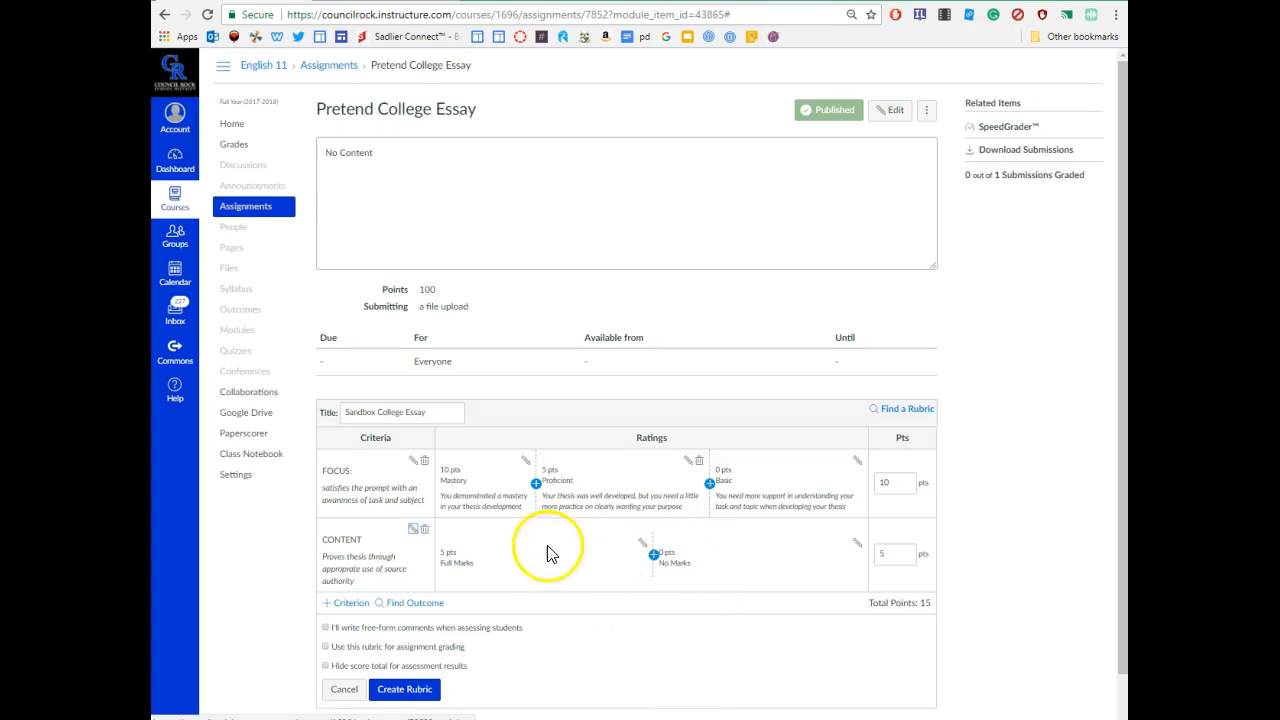
click(653, 554)
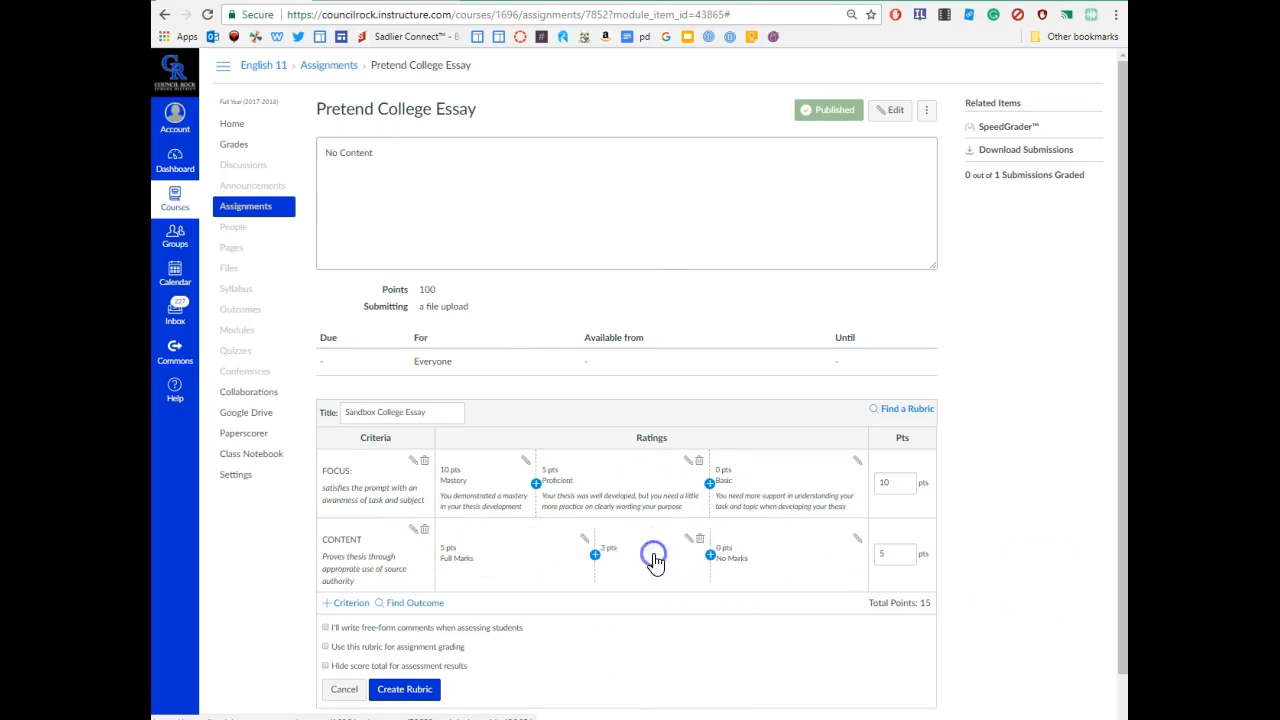
double_click(547, 358)
- Score the new CONTENT rating 10 points and change the 9-point rating to 5
text(10)
click(707, 545)
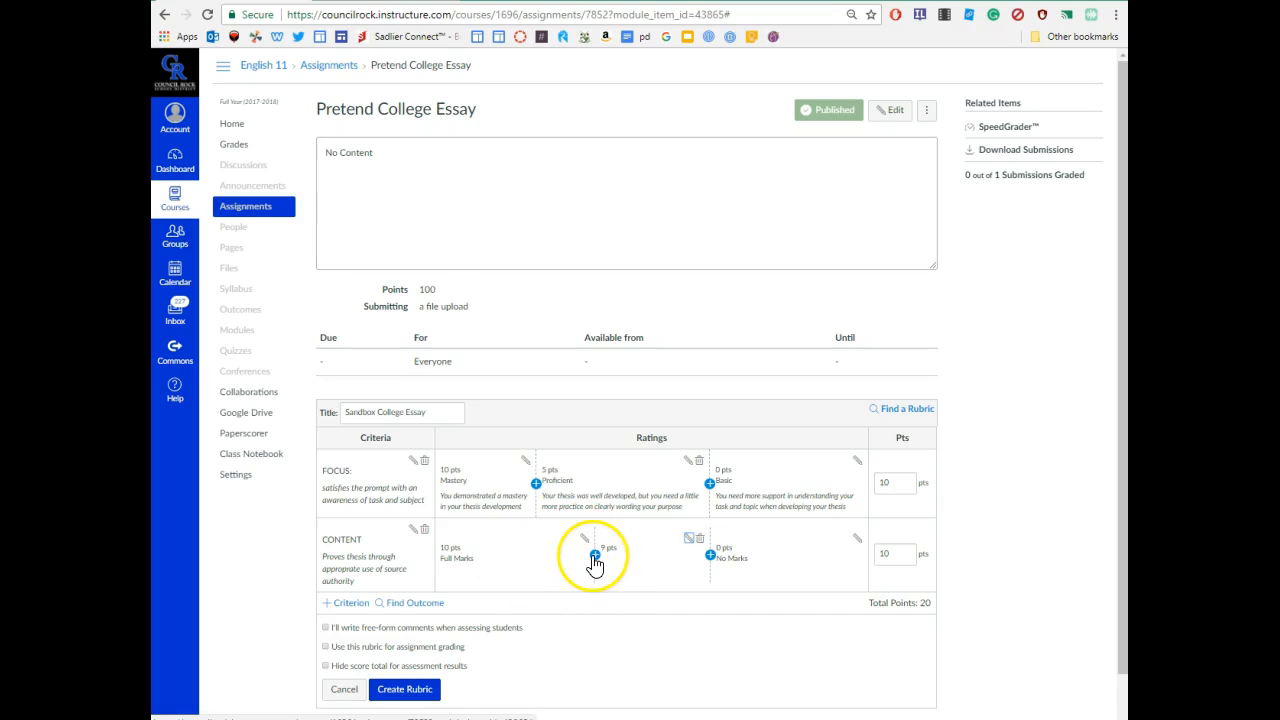
click(688, 538)
double_click(534, 356)
text(5)
click(695, 545)
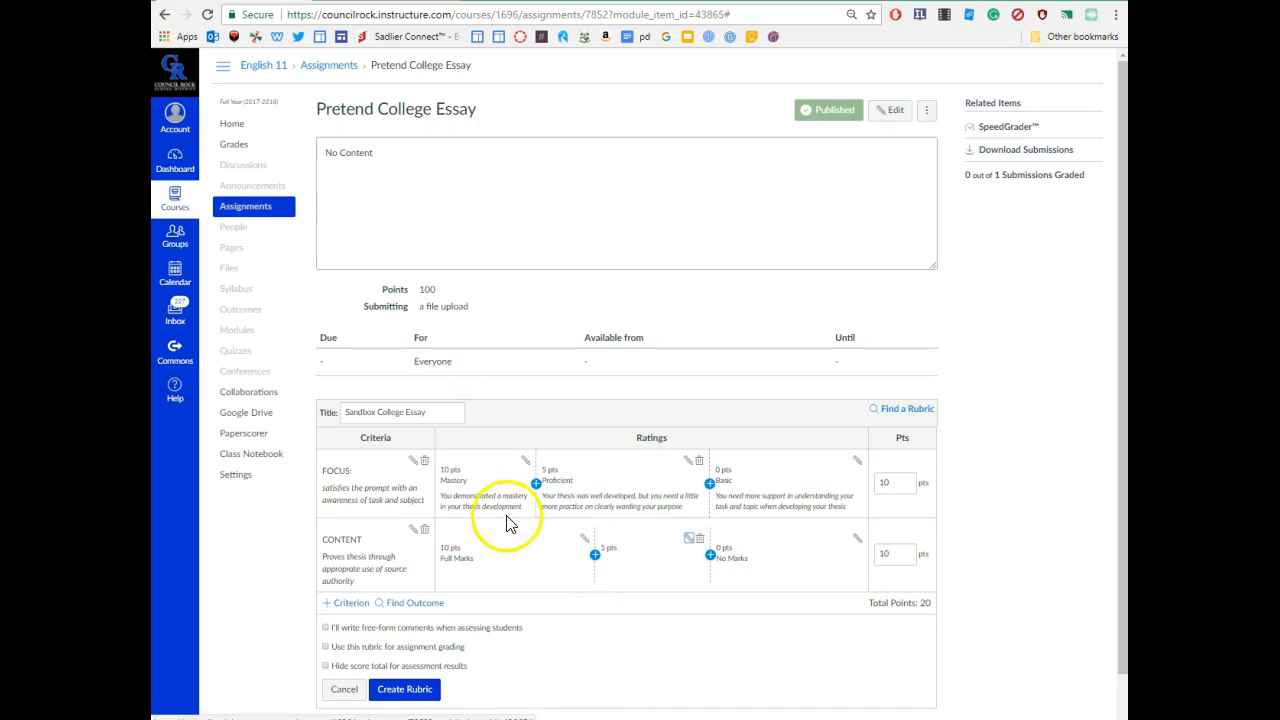
- Retitle Full Marks 'Mastery': 'You utilized appropriate source authority to prove your thesis statement'
click(582, 539)
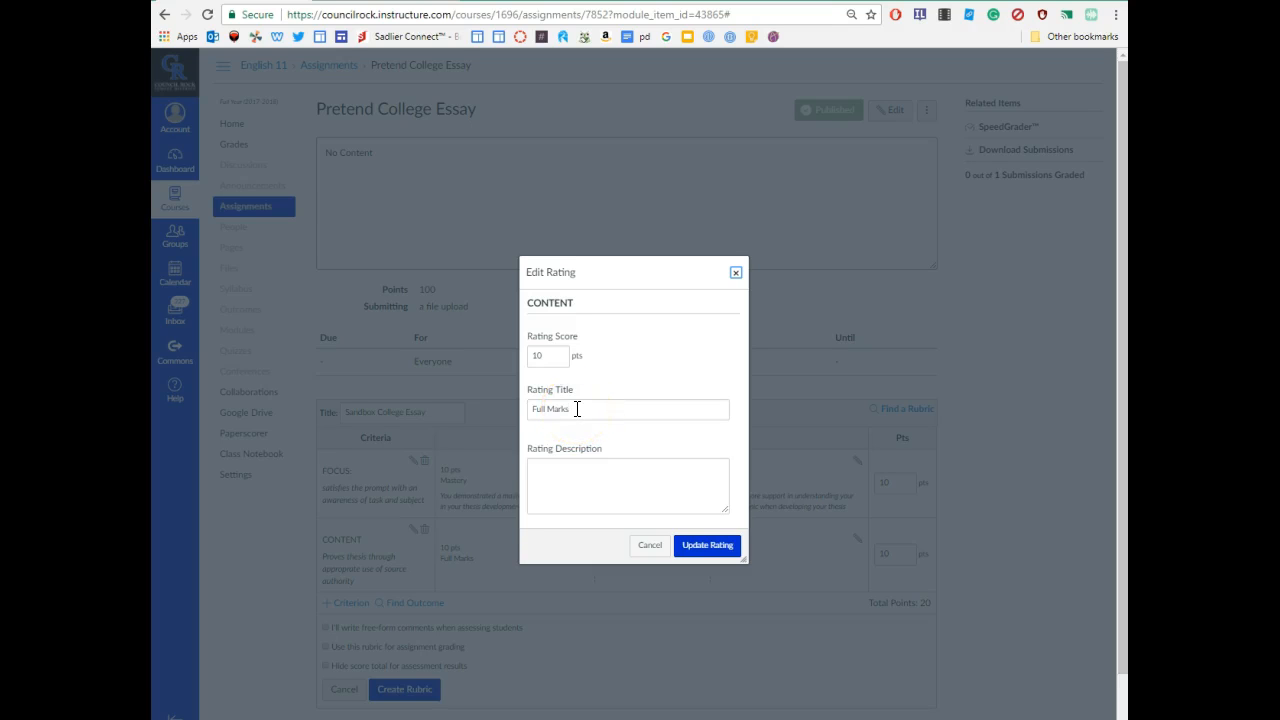
drag(577, 409, 523, 409)
text(Mastery)
click(560, 491)
text(You utilized approp)
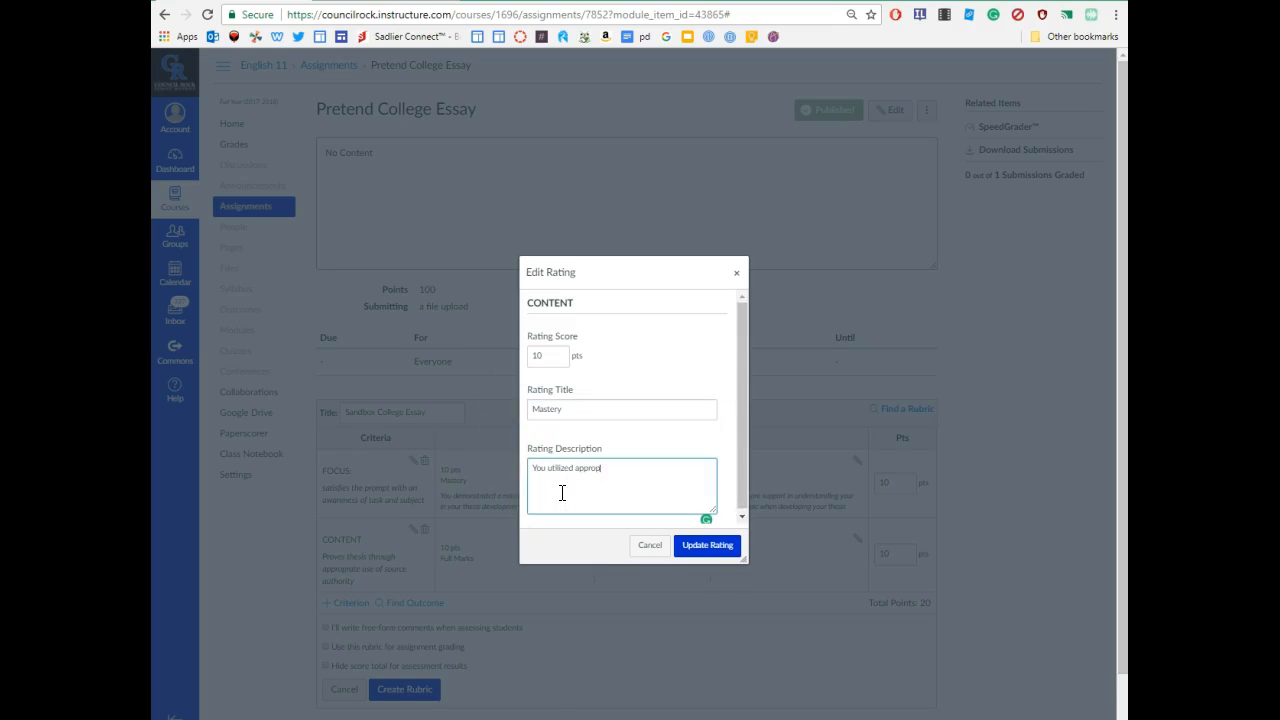
text(riate source authority to prove your thesis statement)
click(706, 550)
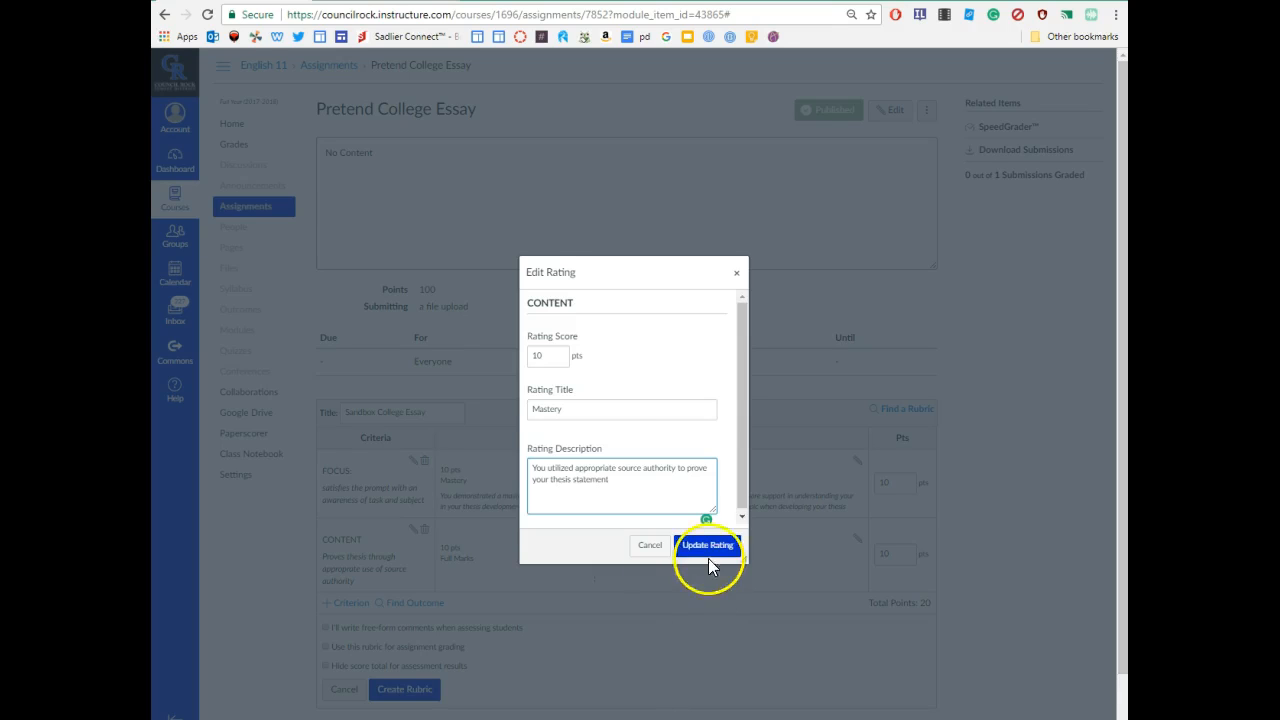
- Title the 5-point CONTENT rating 'Proficient', noting a good job proving the argument
click(761, 552)
click(571, 412)
text(Proficient)
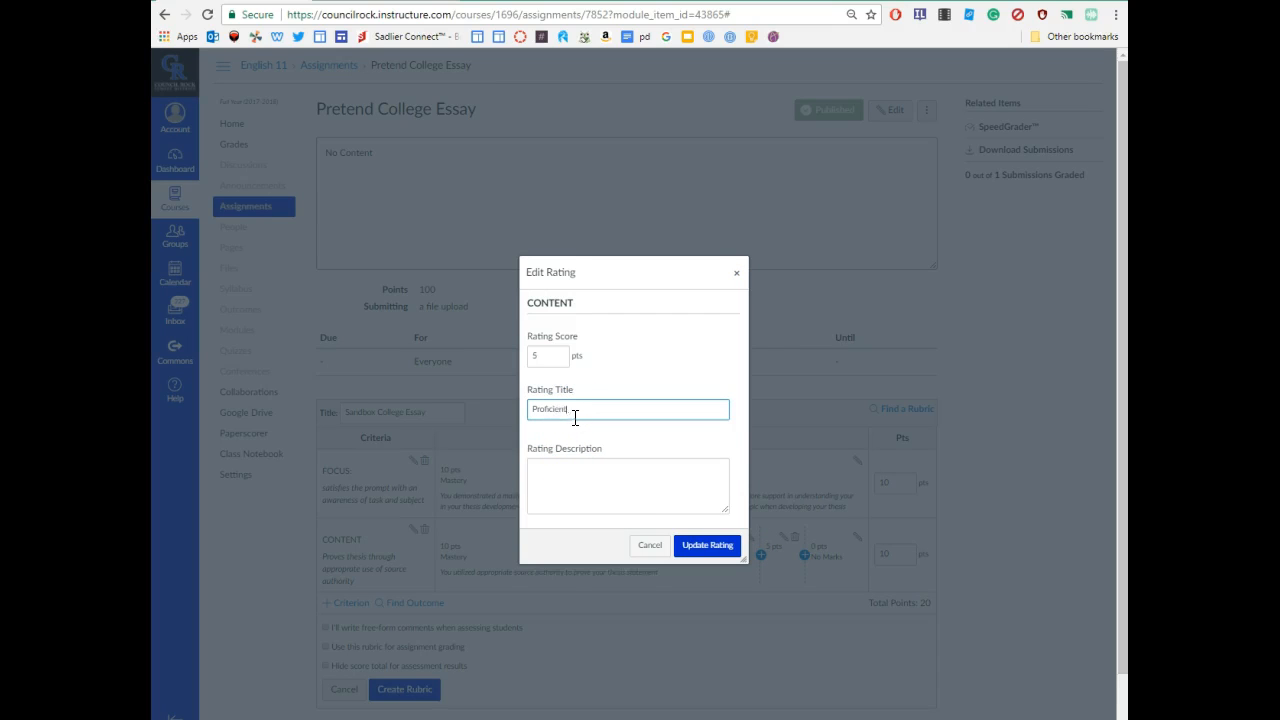
click(617, 477)
text(You did a good job o)
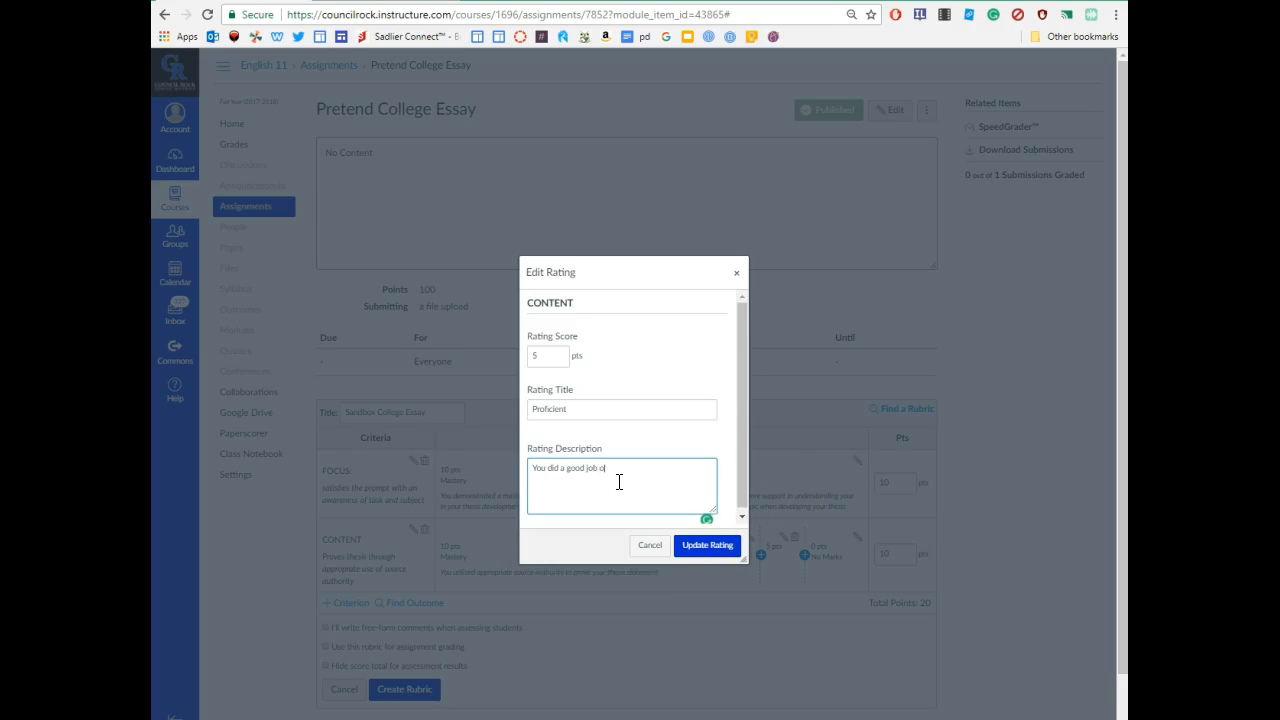
text(f proving your argument, but you could have chosen stronger examples)
click(725, 551)
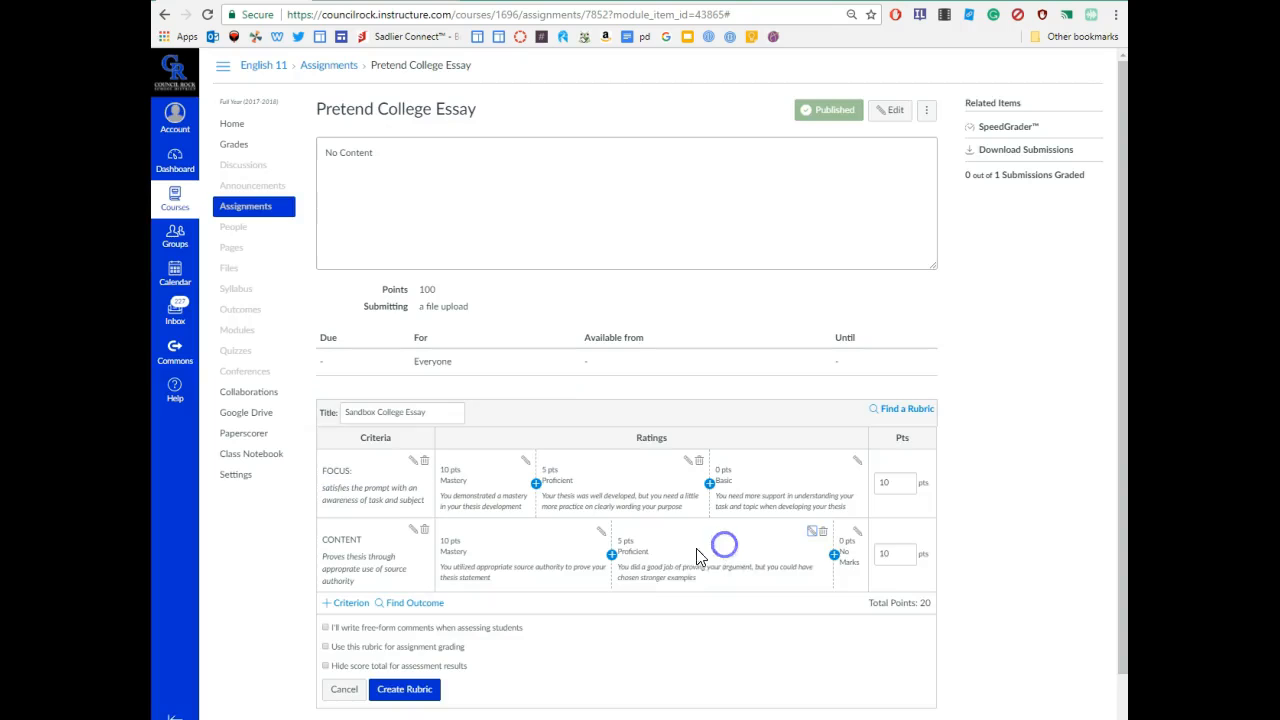
- Retitle No Marks 'Basic', noting a lack of understanding of using source authority to prove the point
click(857, 541)
triple_click(617, 406)
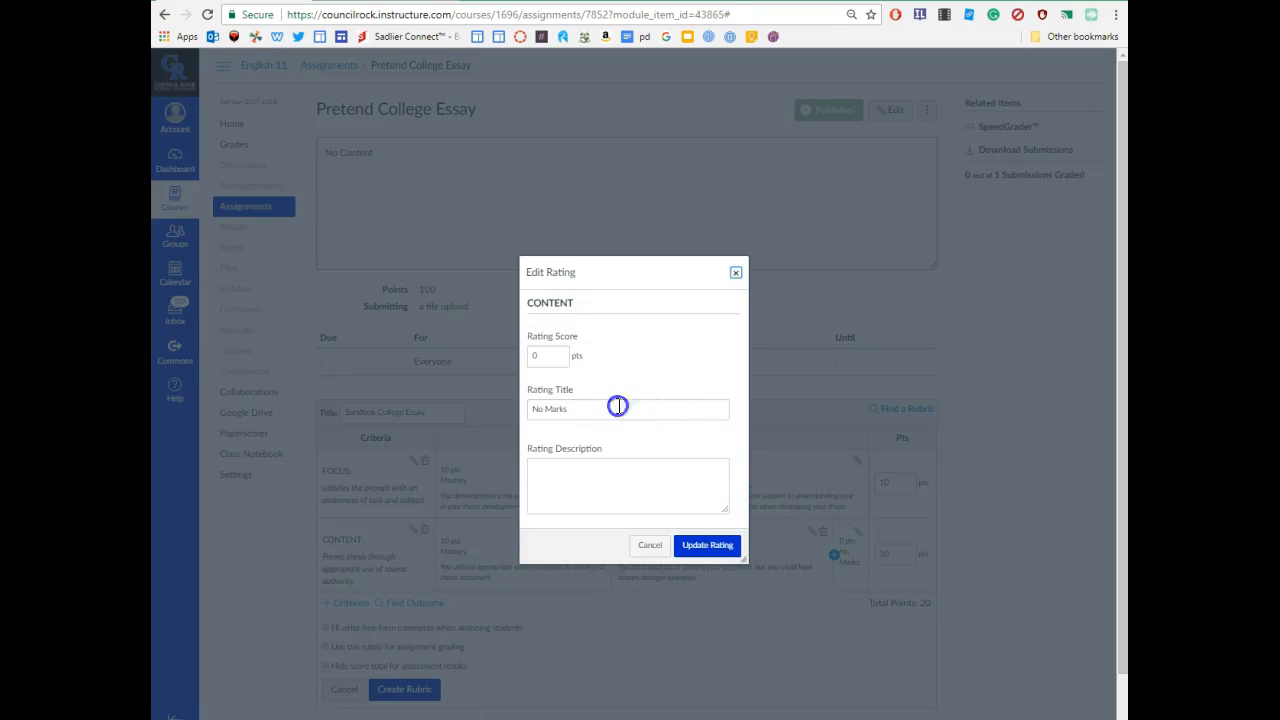
text(BAsi)
key(BackSpace)
text(asic)
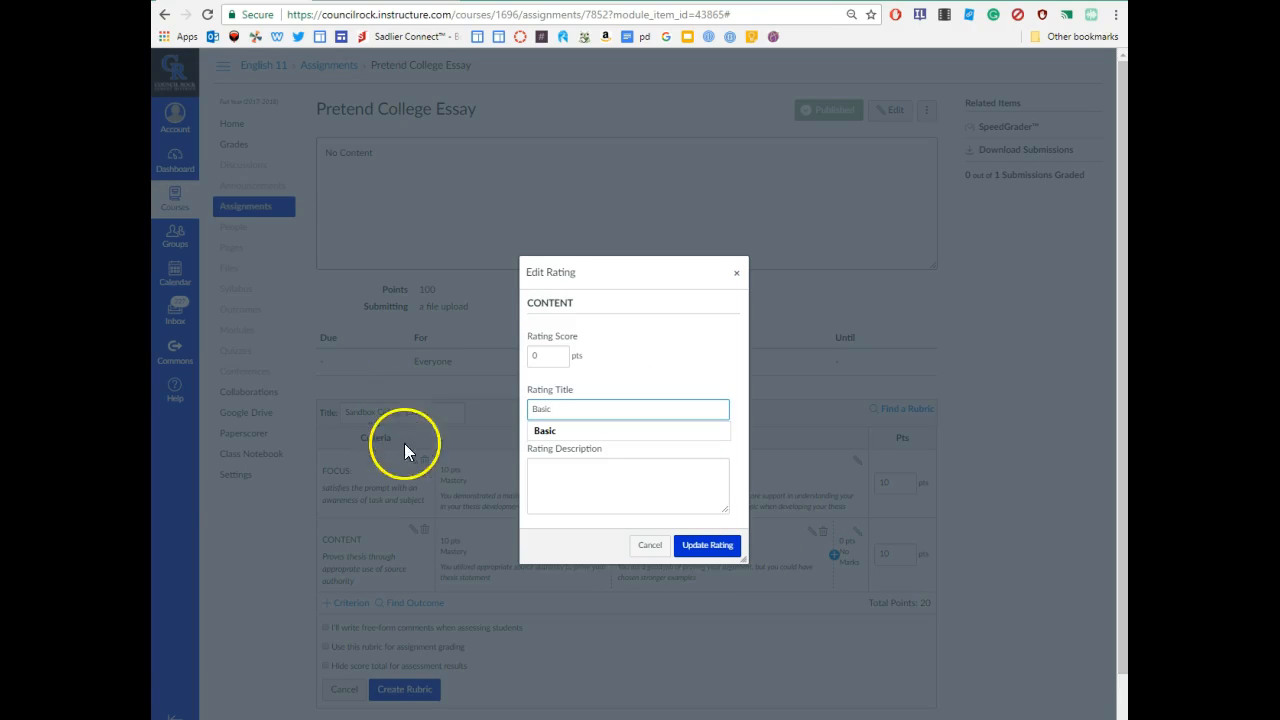
click(595, 478)
text(You lack an und)
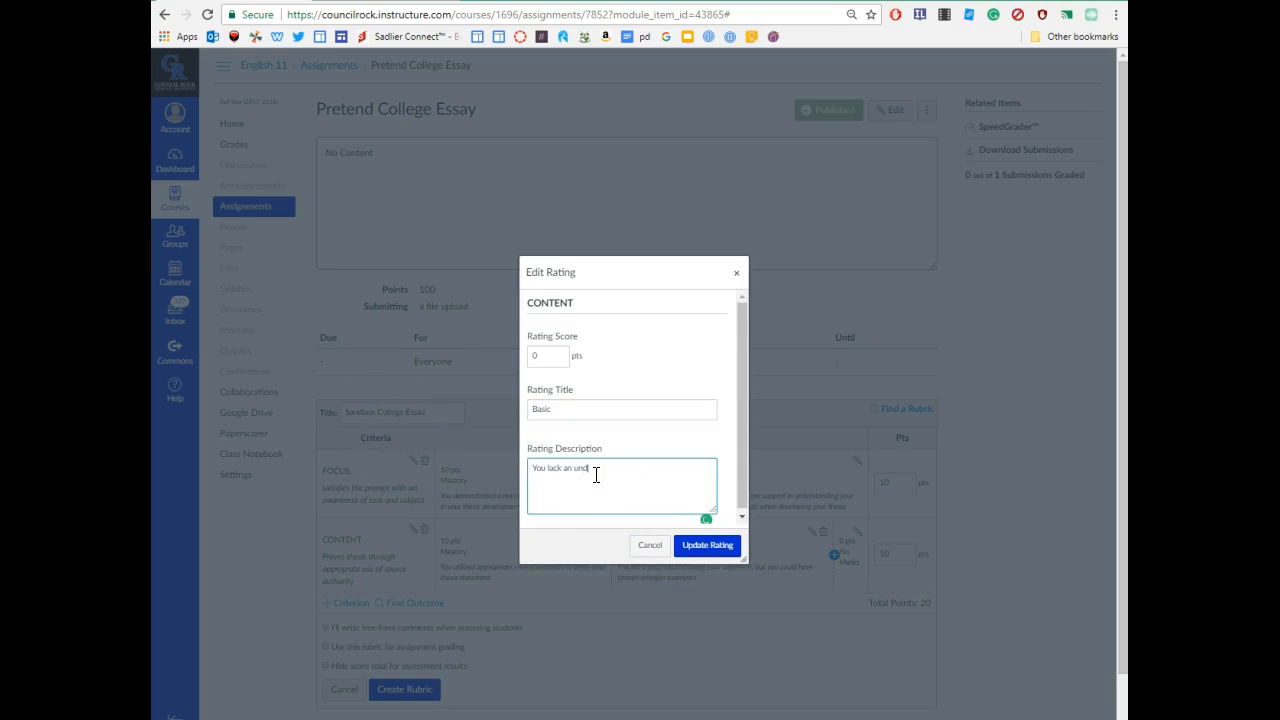
text(erstanding of how to use soprce authority to properly prove your purpose)
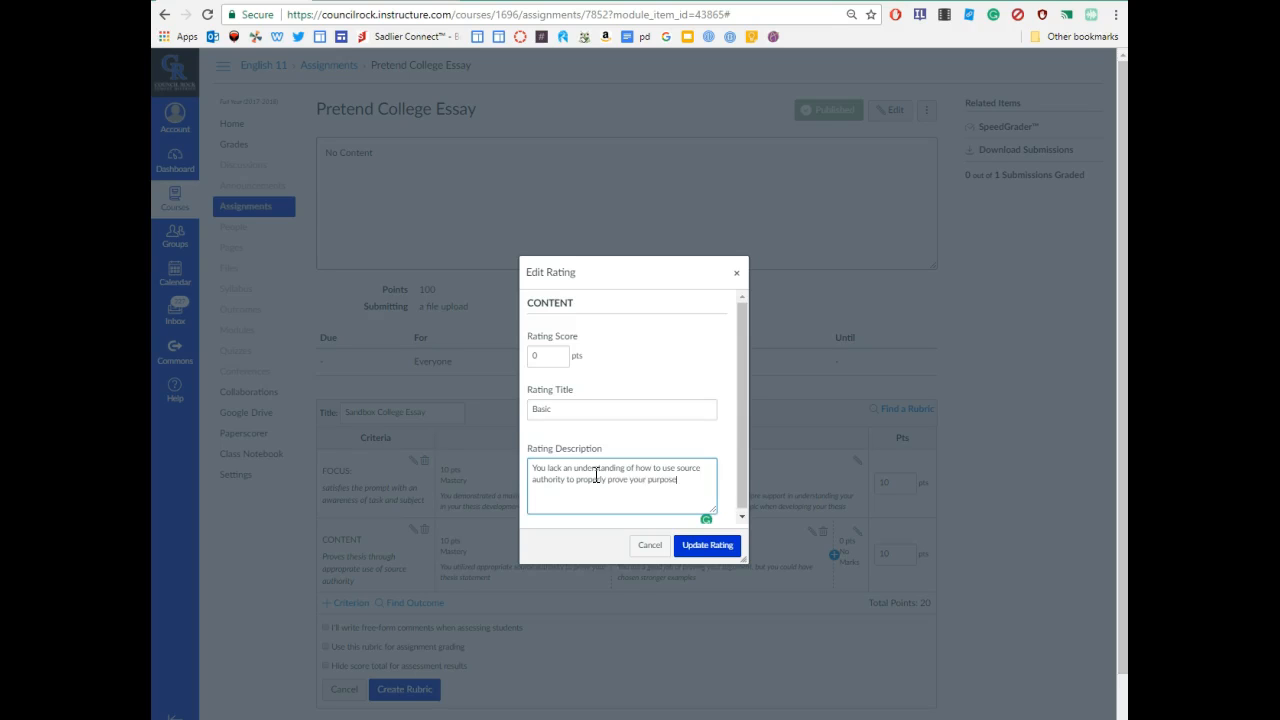
click(724, 545)
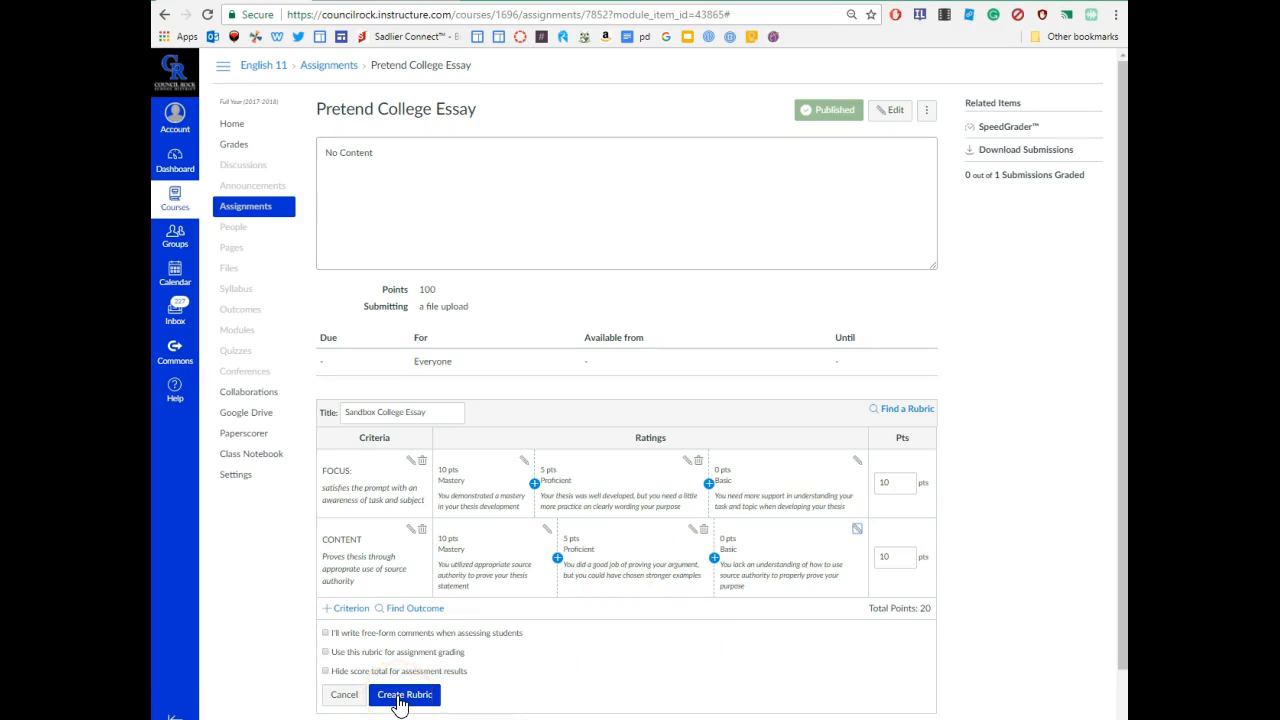
- Tick 'Use this rubric for assignment grading' and toggle free-form comments on, then off again
click(326, 652)
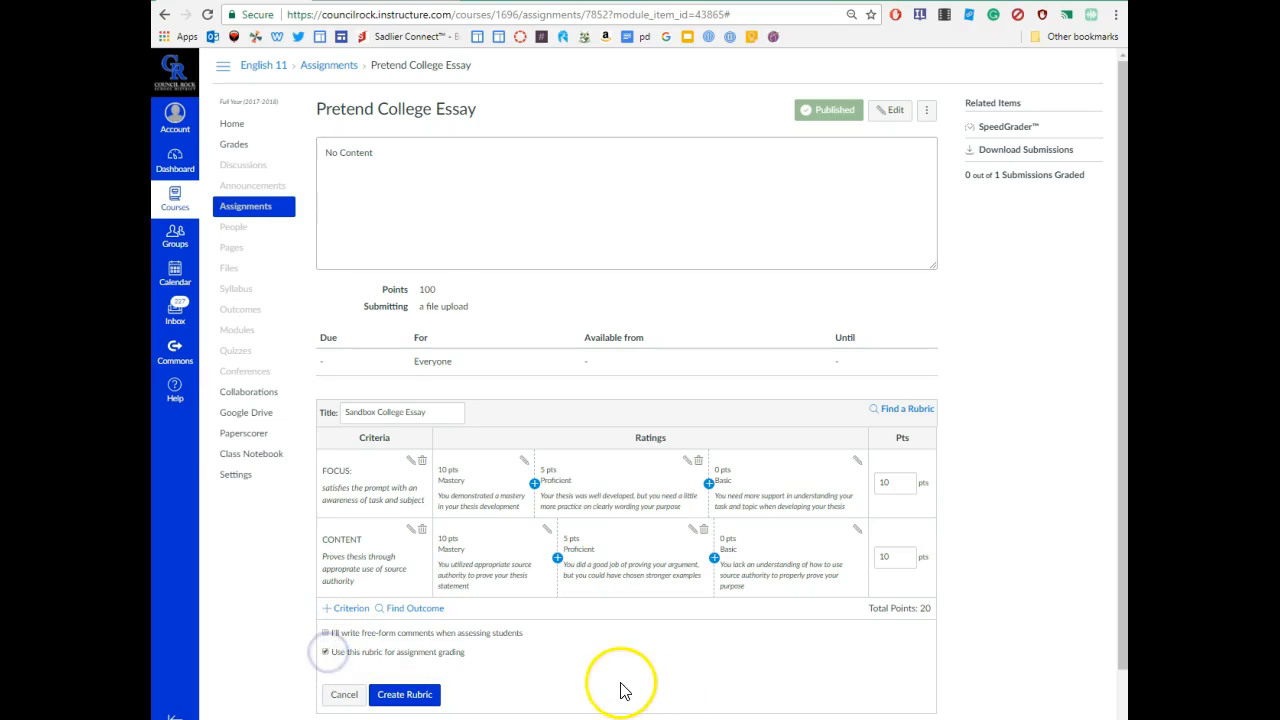
click(326, 634)
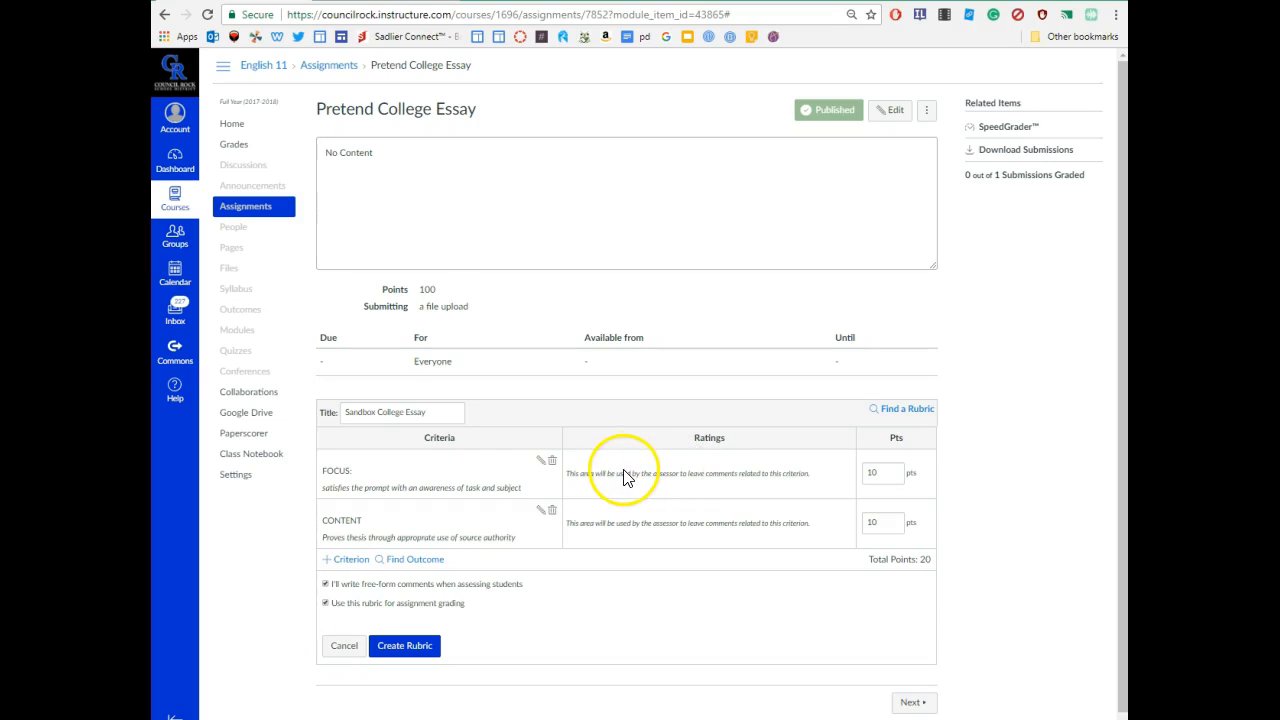
click(327, 583)
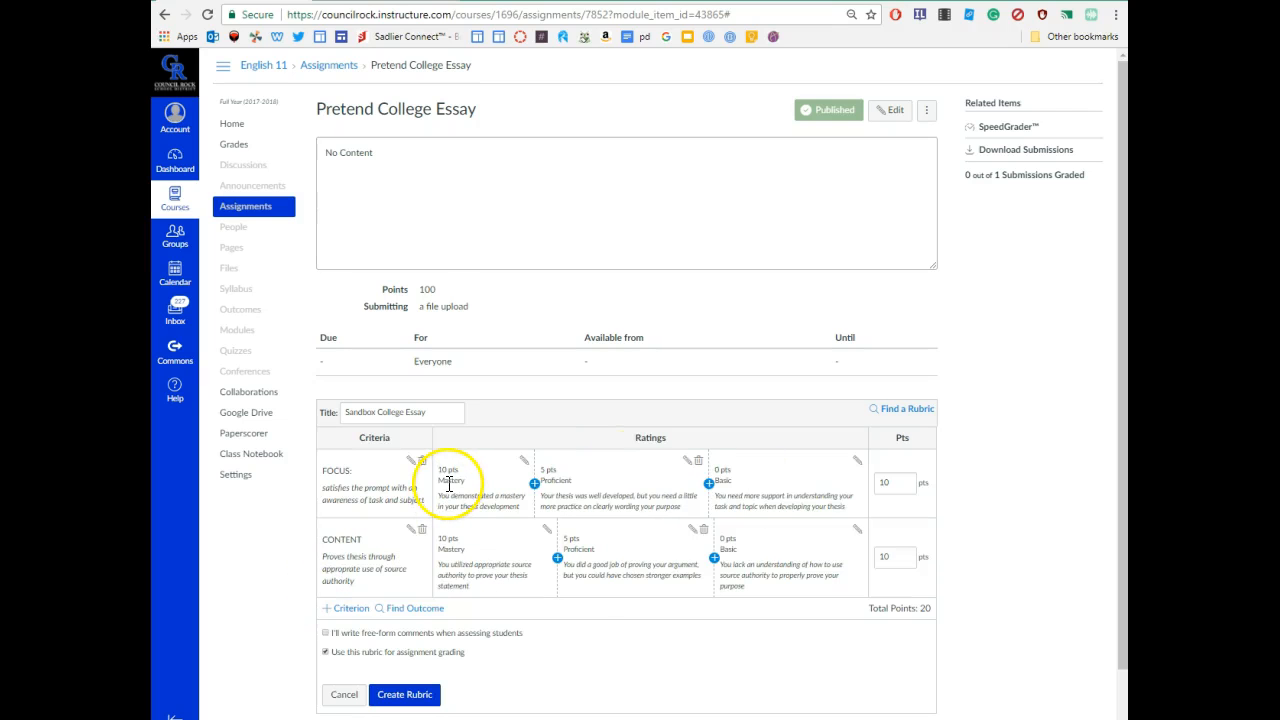
- Create the rubric, matching assignment points to its 20-point total, then delete the Sandbox College Essay rubric
click(416, 697)
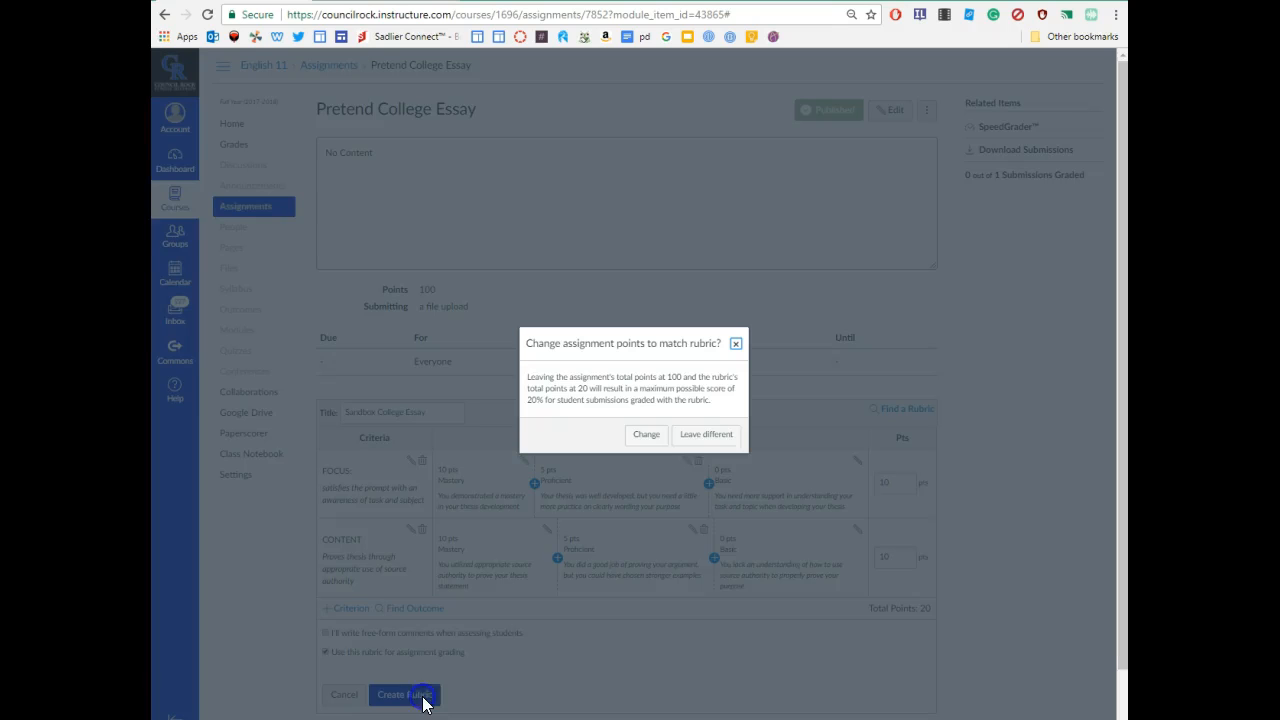
click(647, 438)
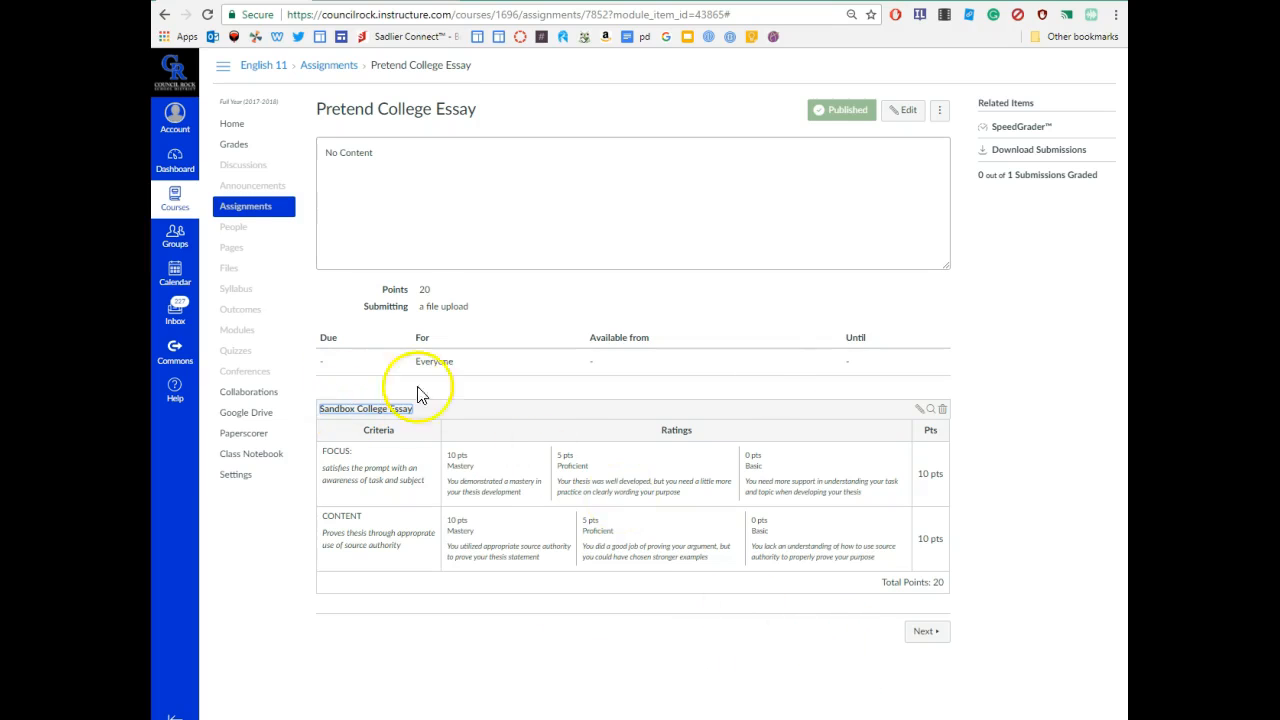
click(942, 409)
click(700, 96)
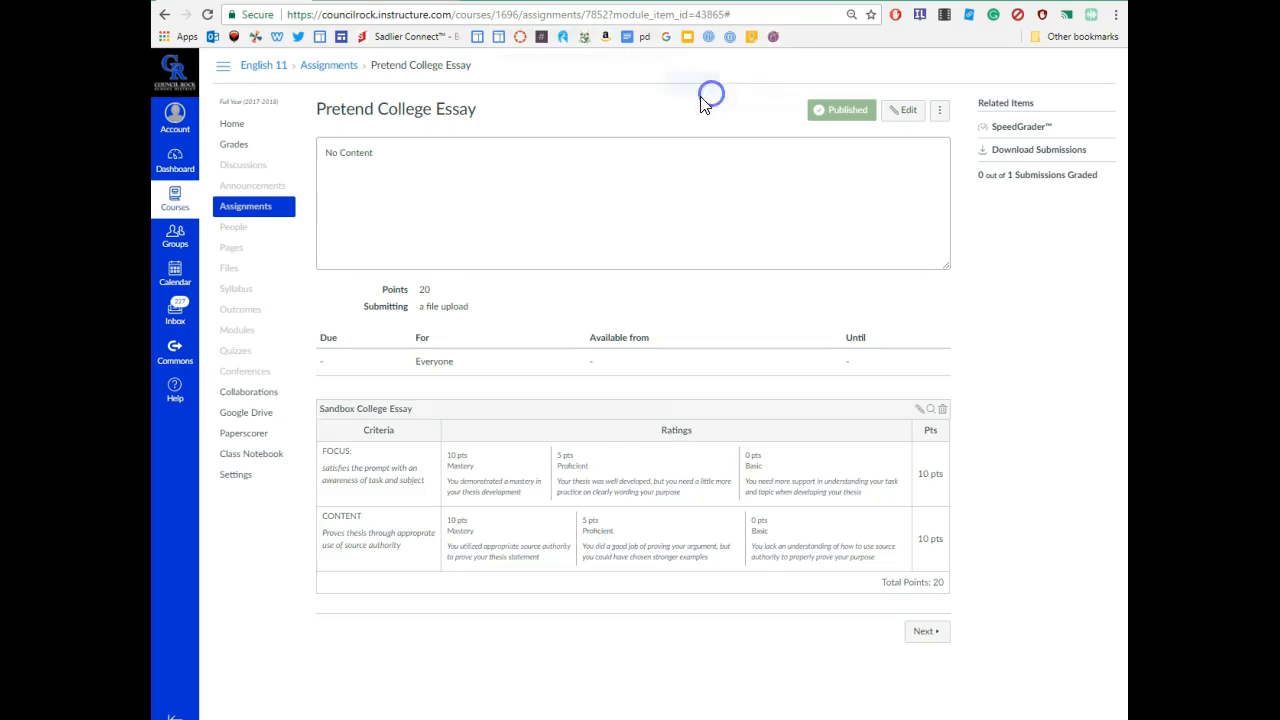
click(688, 113)
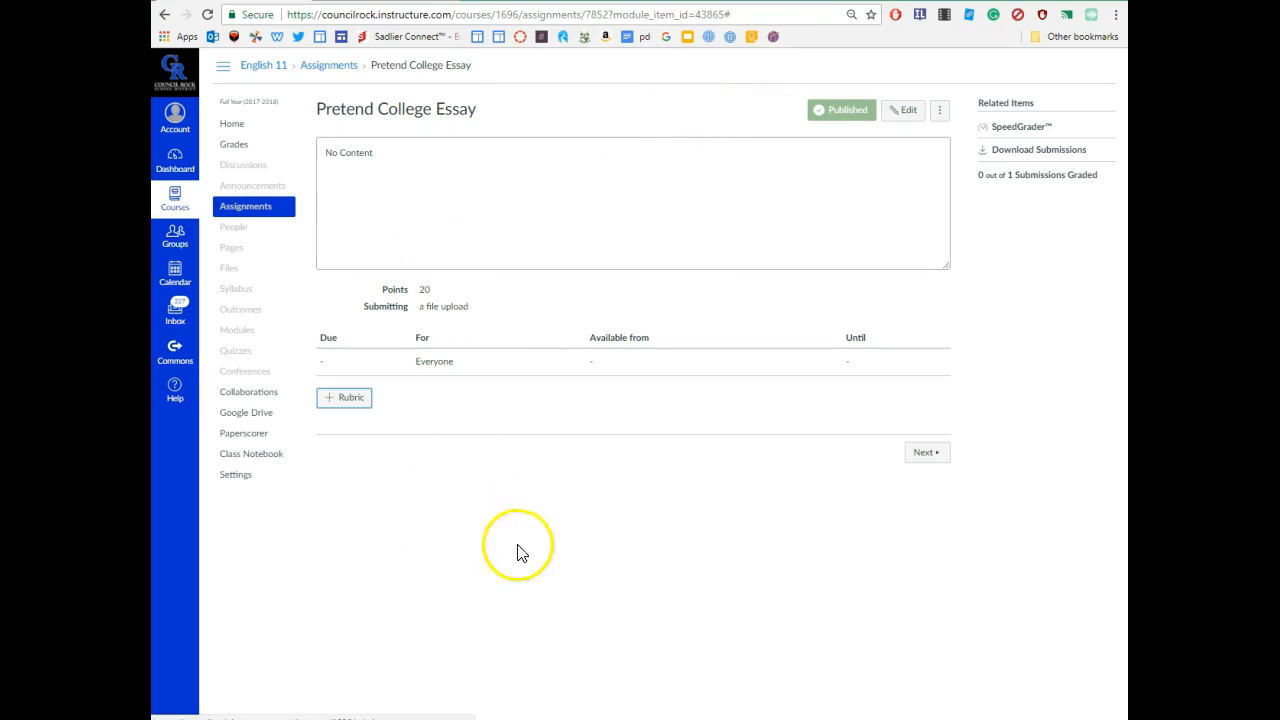
- Via Find a Rubric, pick English 12> S1's College Essay Rubric and use it here
click(356, 401)
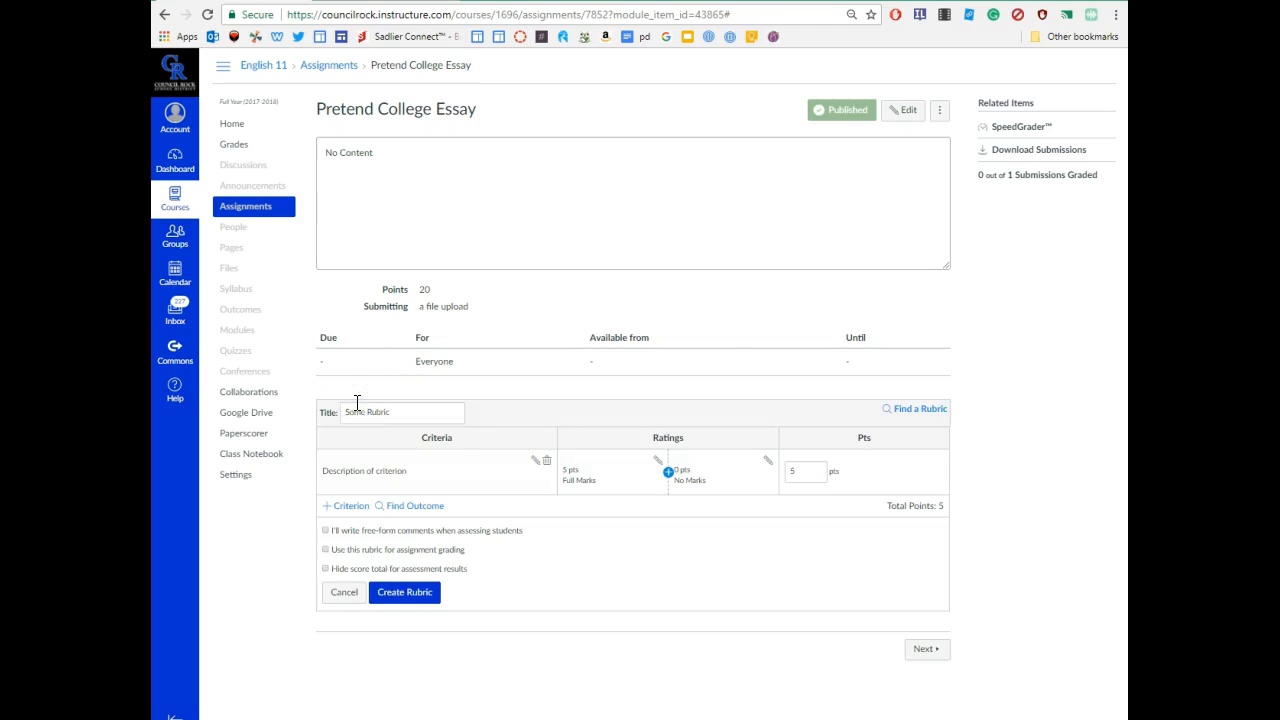
click(932, 410)
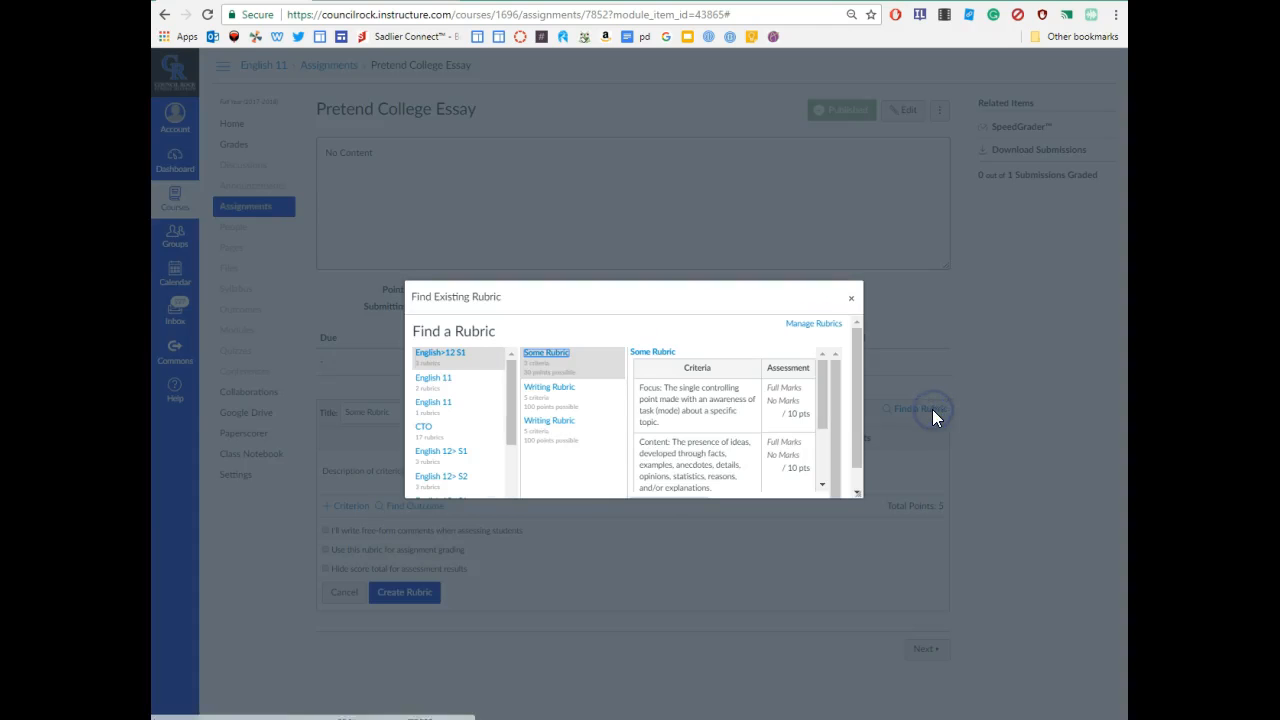
click(455, 455)
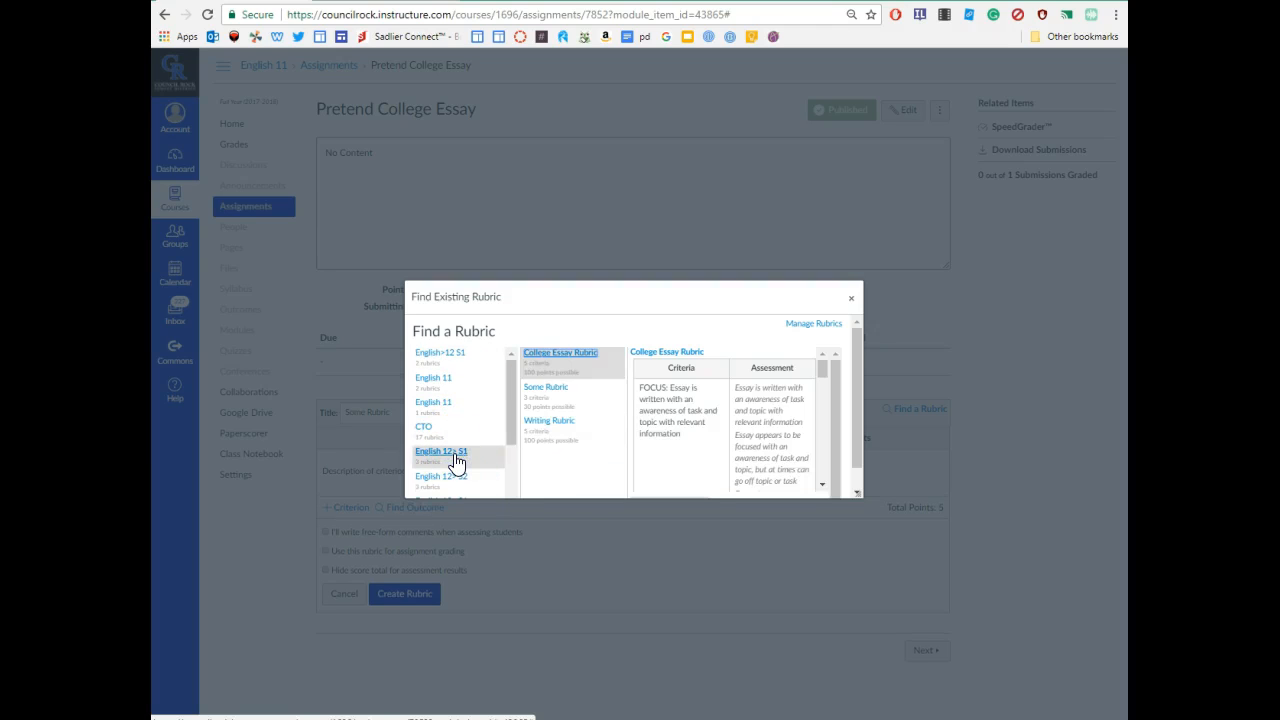
click(580, 358)
click(580, 358)
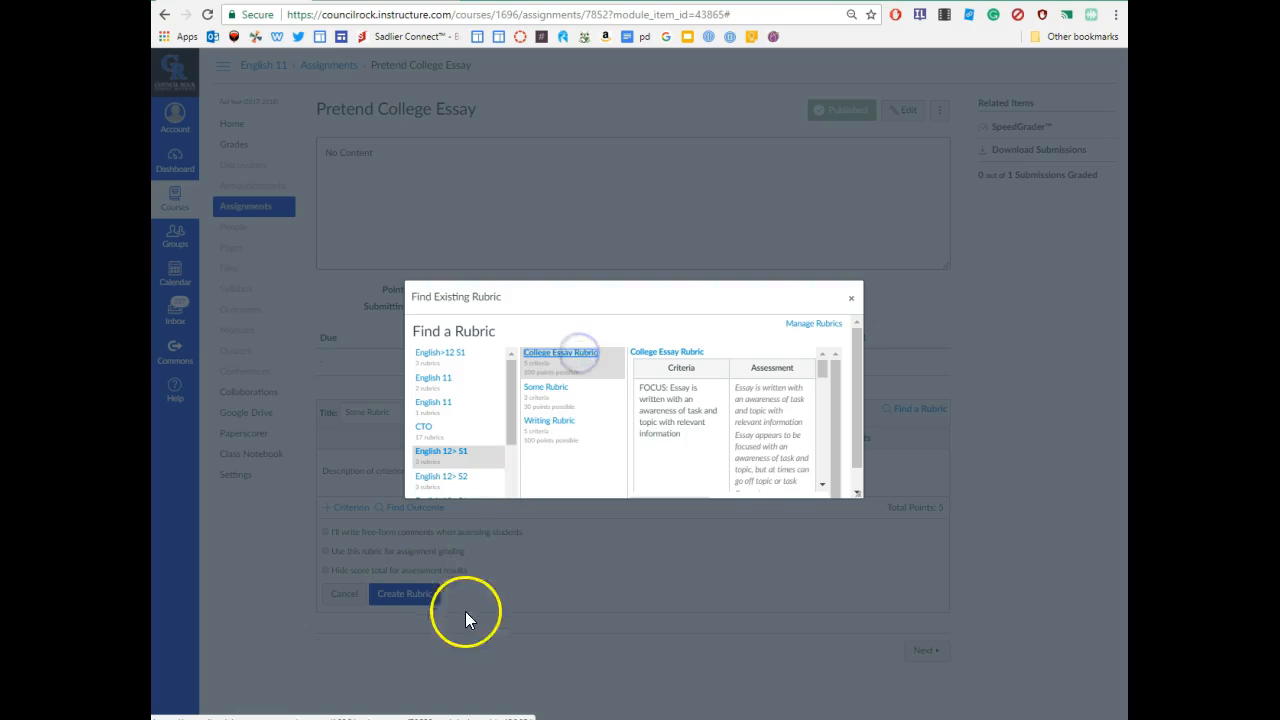
scroll(808, 429, down, 10)
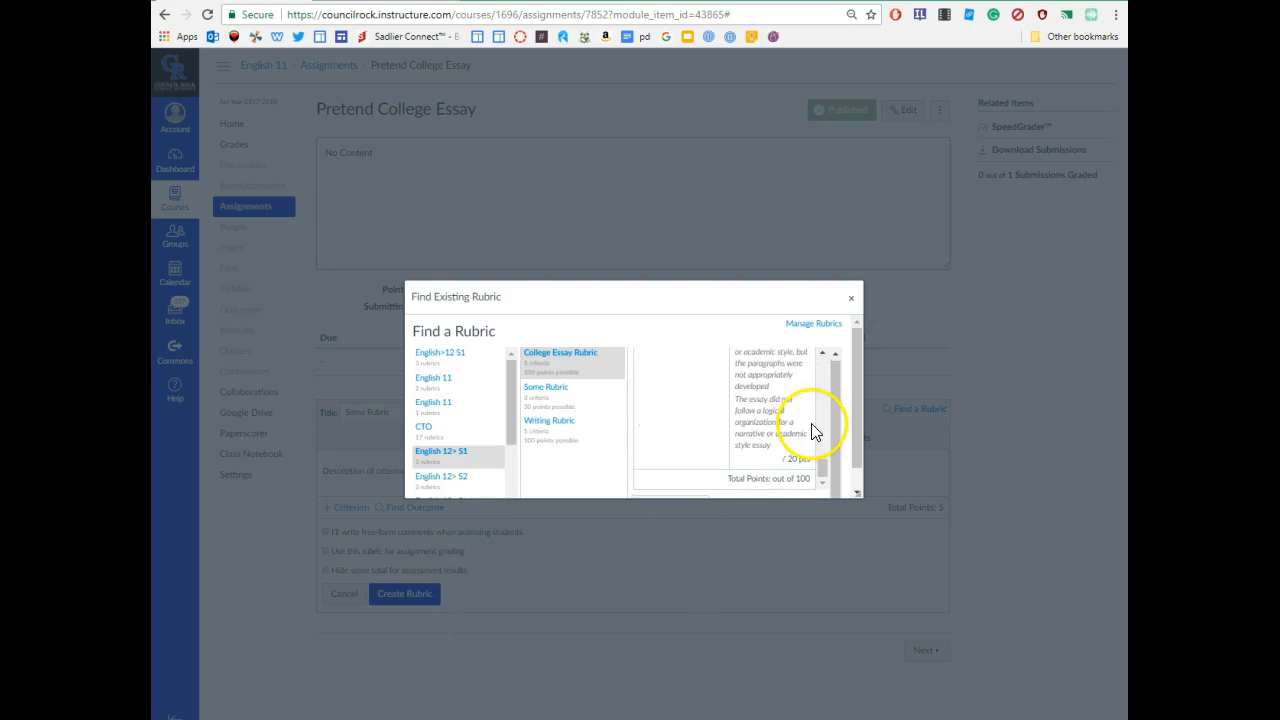
triple_click(563, 354)
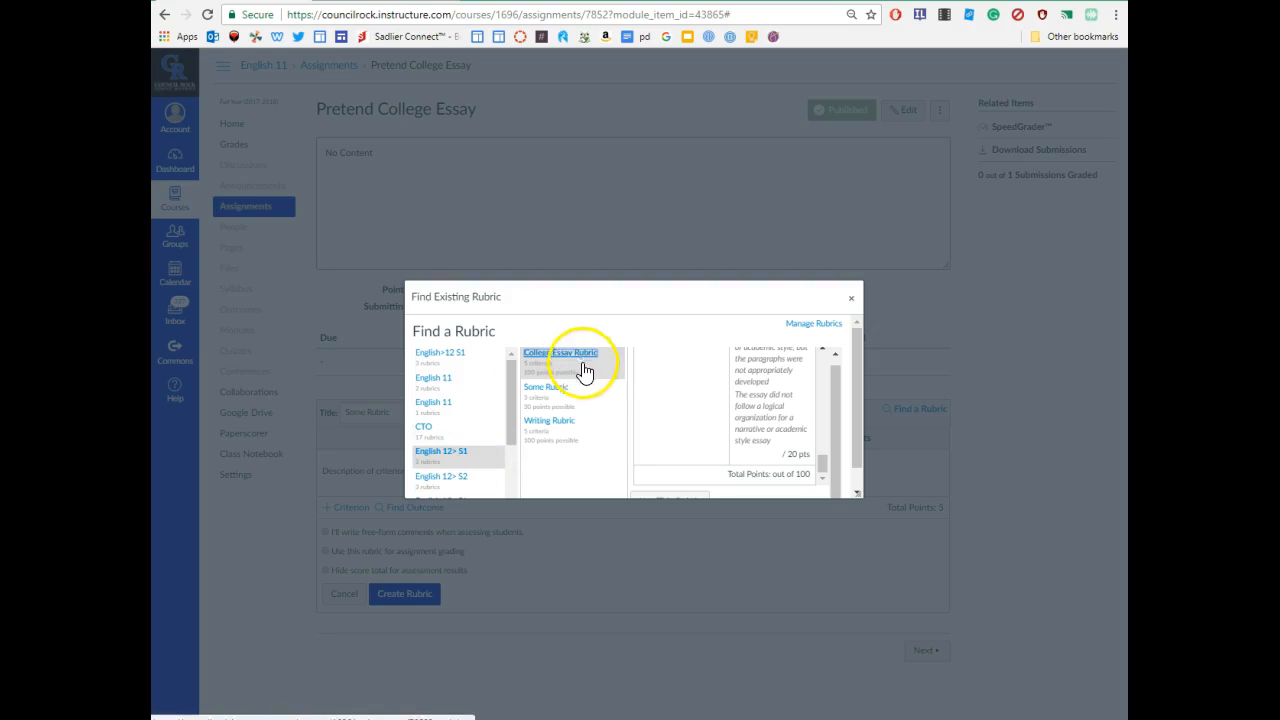
click(593, 355)
scroll(680, 420, down, 1)
click(680, 486)
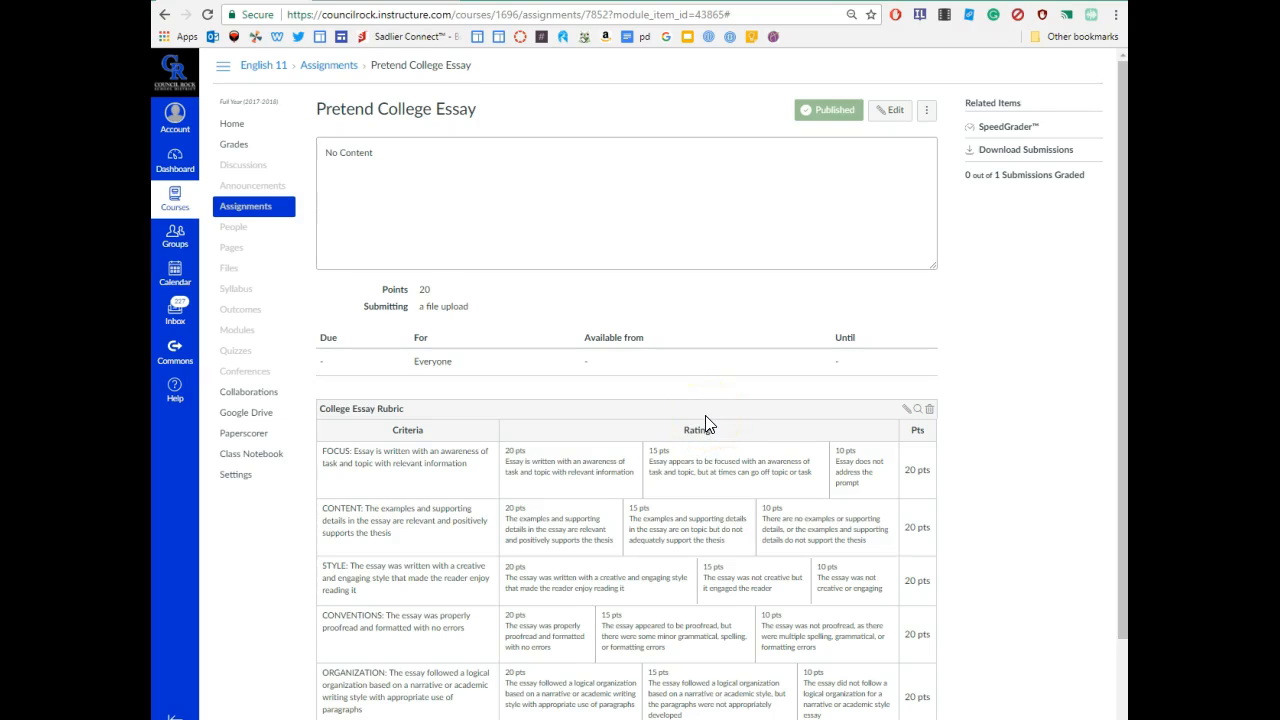
- Open the essay in SpeedGrader, flip between its two pages, and zoom in then back out
click(1006, 129)
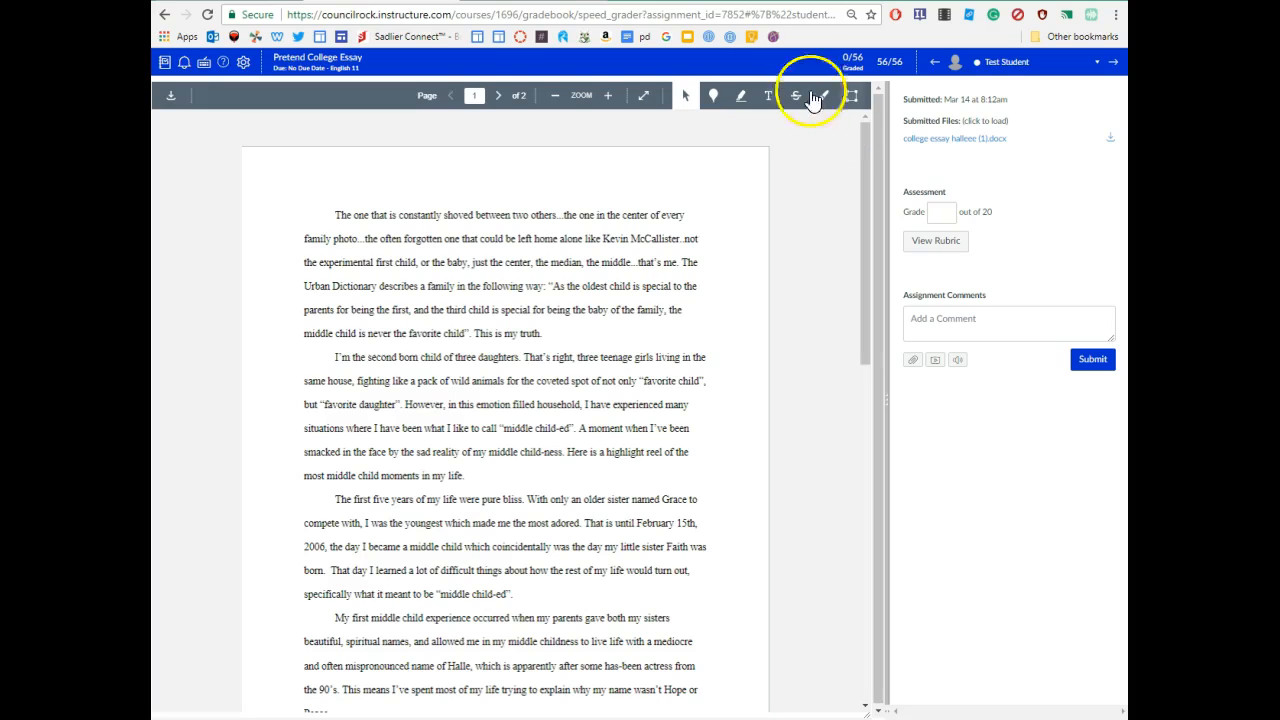
click(500, 96)
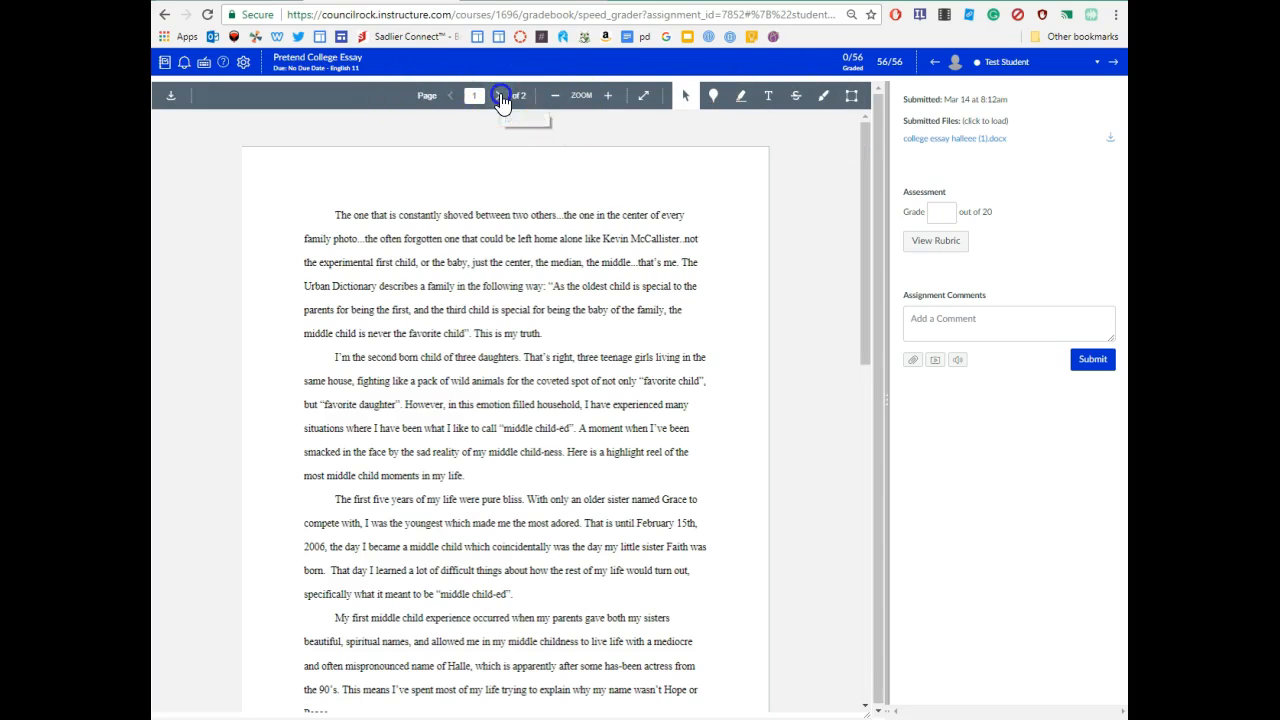
click(452, 96)
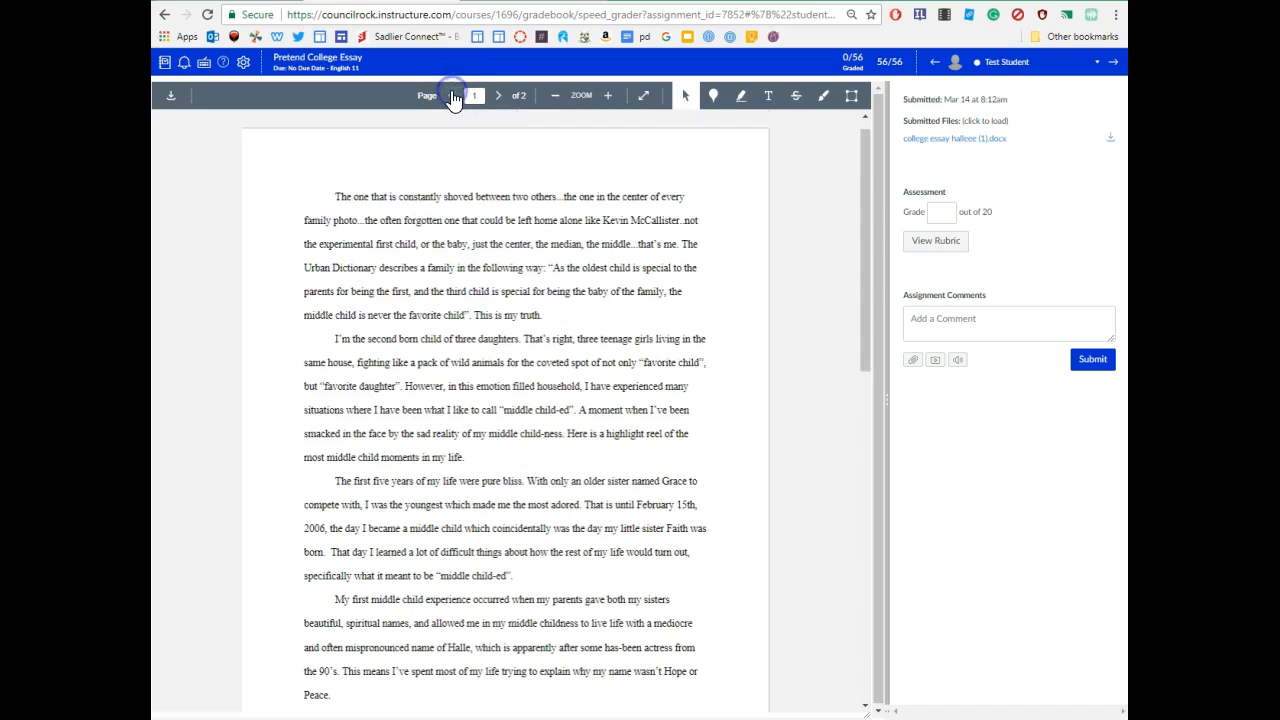
click(610, 100)
click(610, 100)
click(610, 100)
click(610, 100)
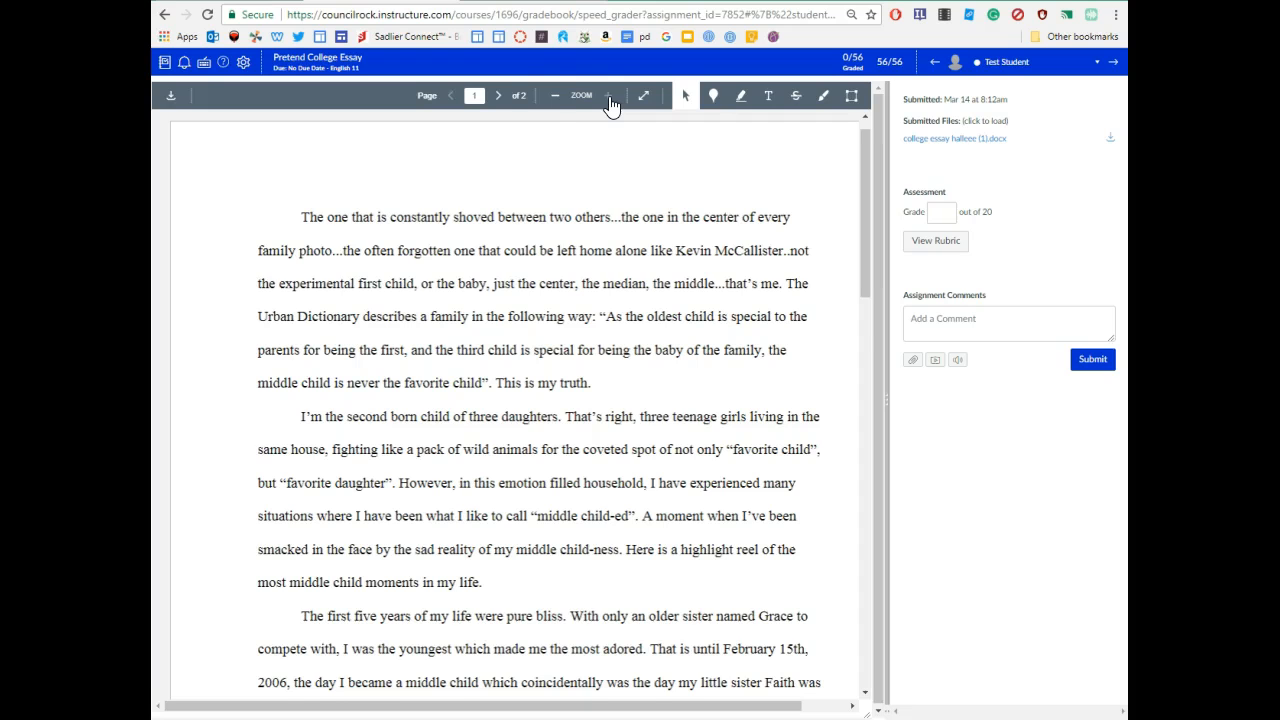
click(557, 97)
click(557, 97)
click(557, 97)
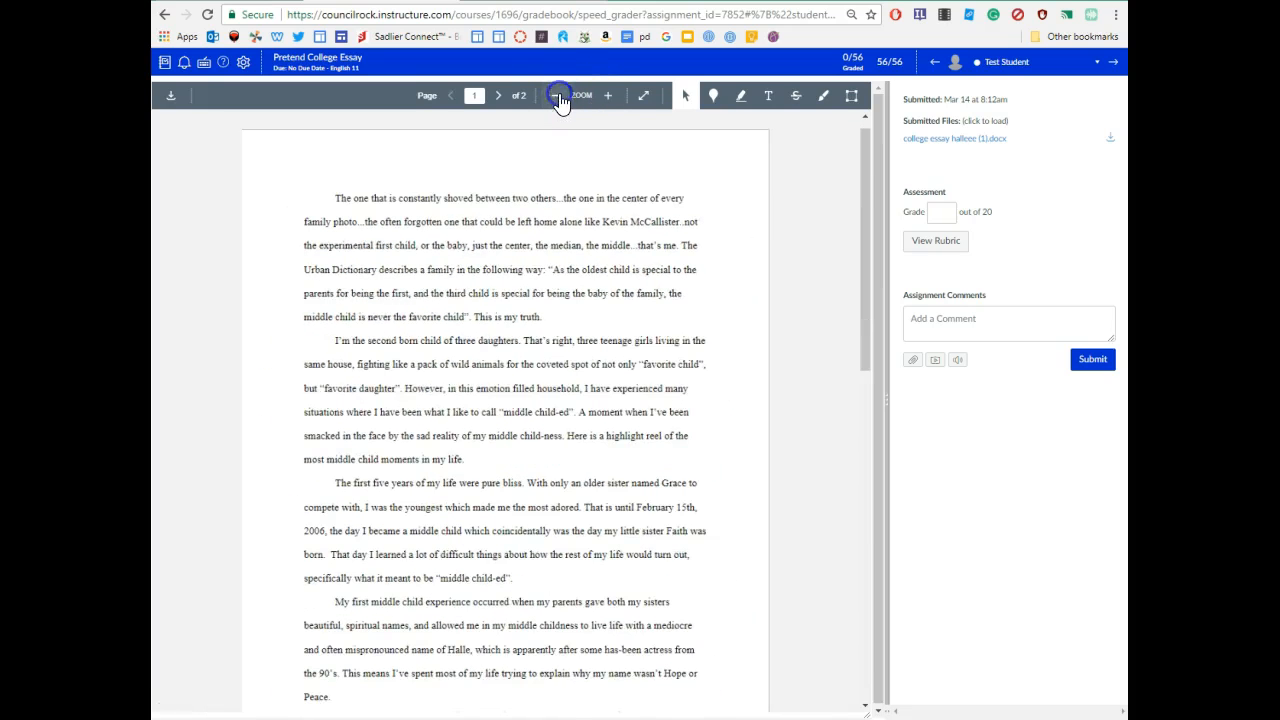
- View the essay full screen, then test selecting first-paragraph text with the Selection tool
click(644, 96)
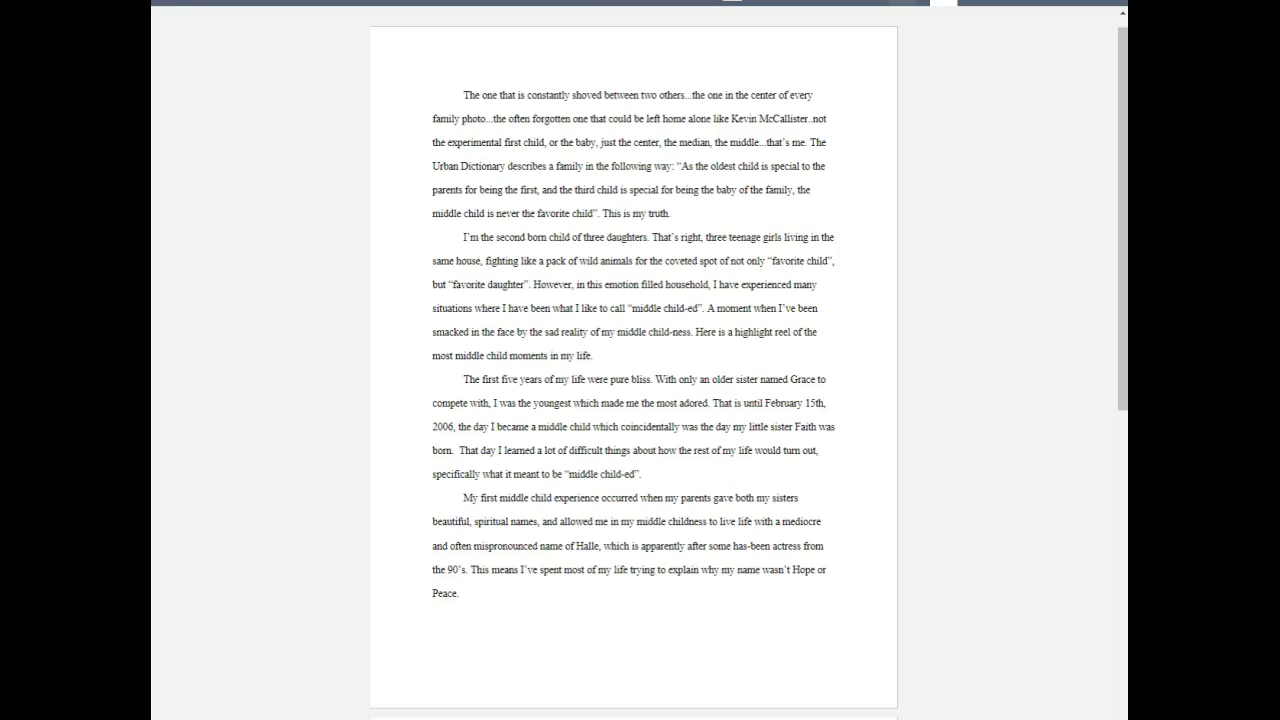
key(Escape)
click(686, 104)
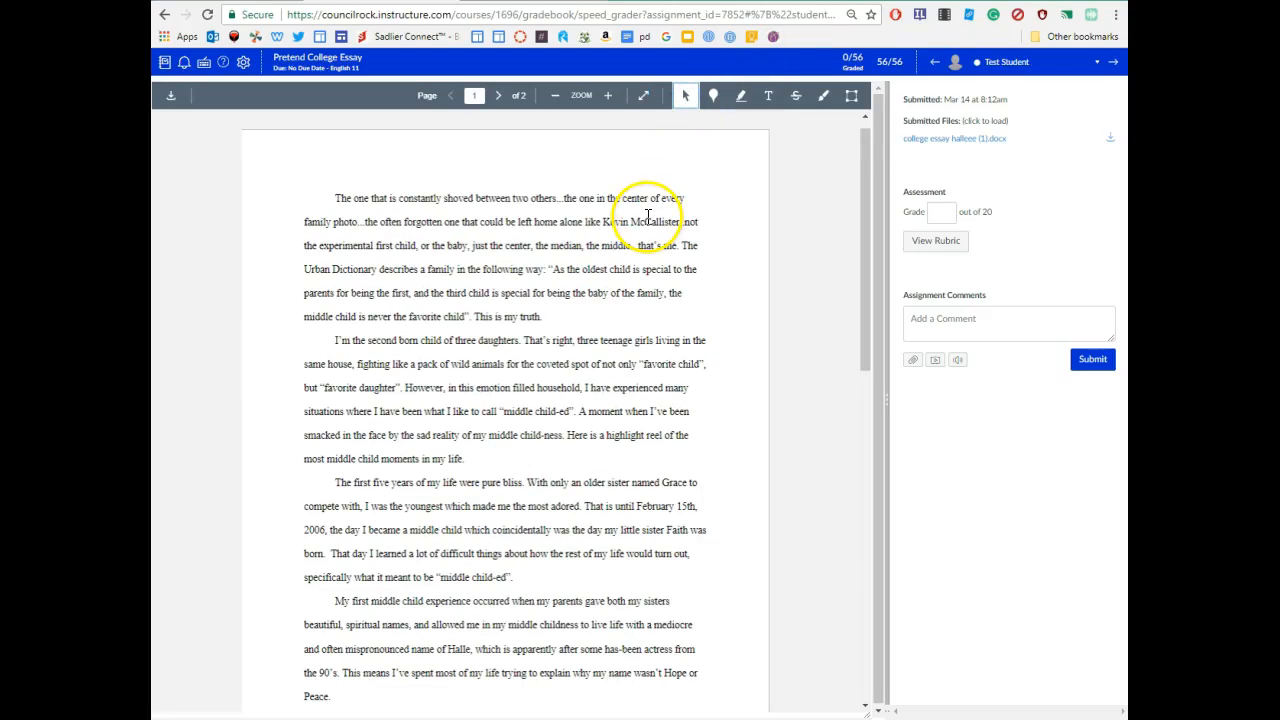
drag(482, 268, 547, 270)
click(550, 270)
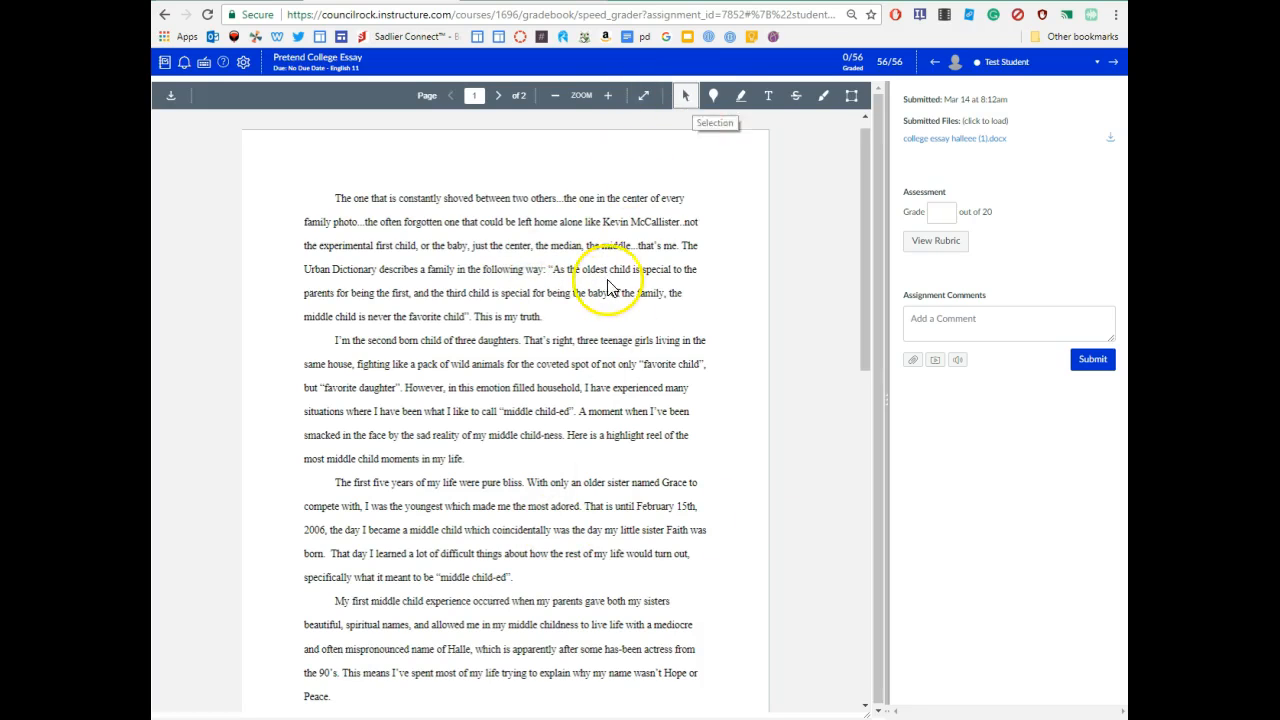
click(686, 95)
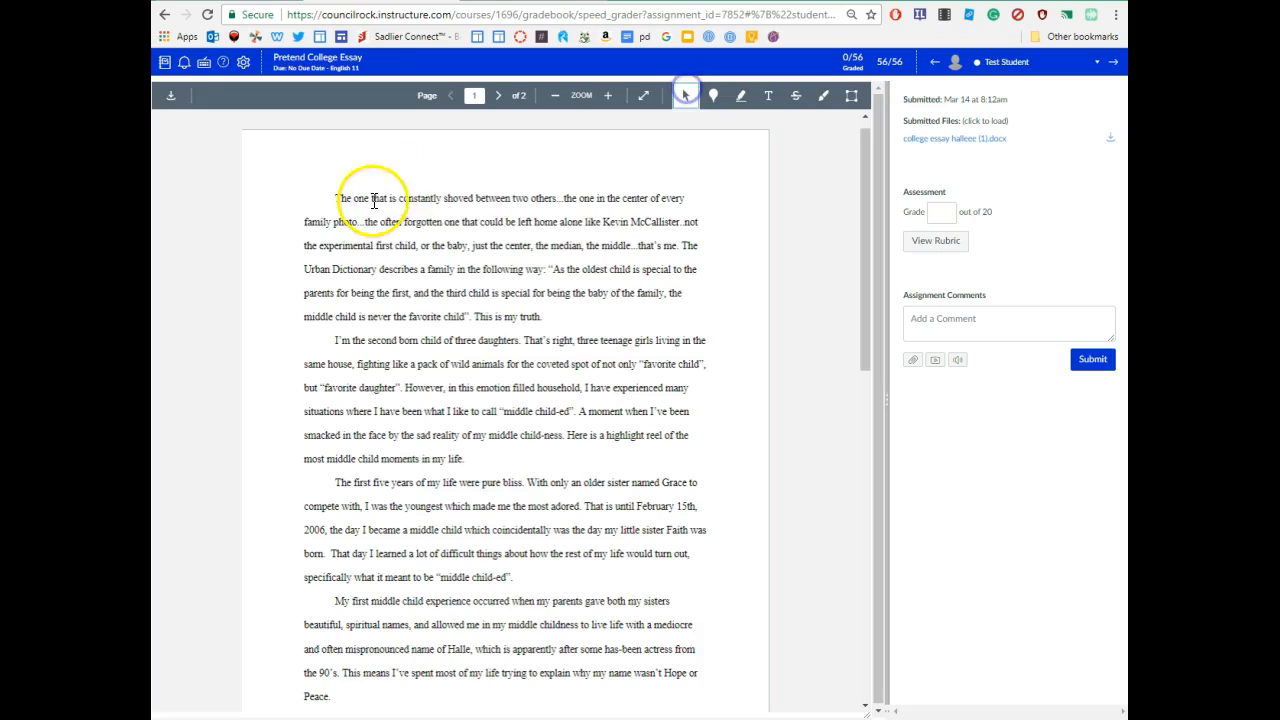
drag(371, 199, 539, 246)
click(539, 246)
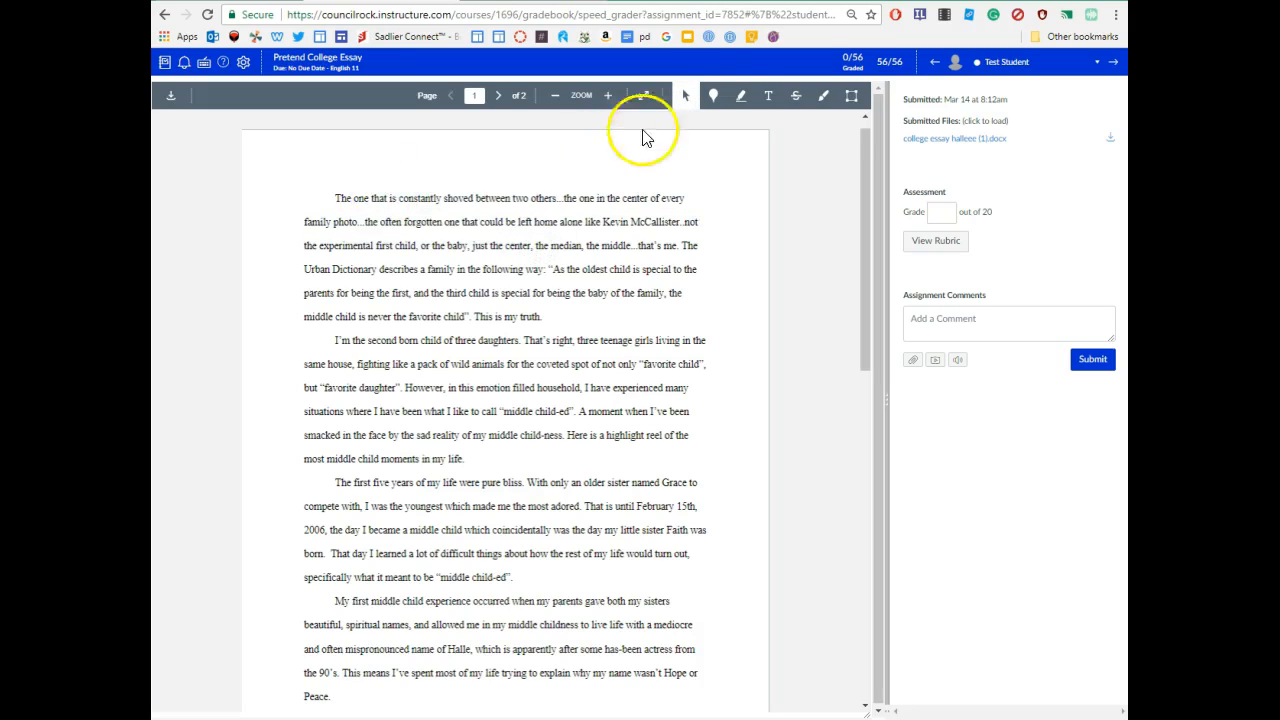
- Pin the point comment 'lksj jfas f' after 'This is my truth.' and try a highlight
click(715, 97)
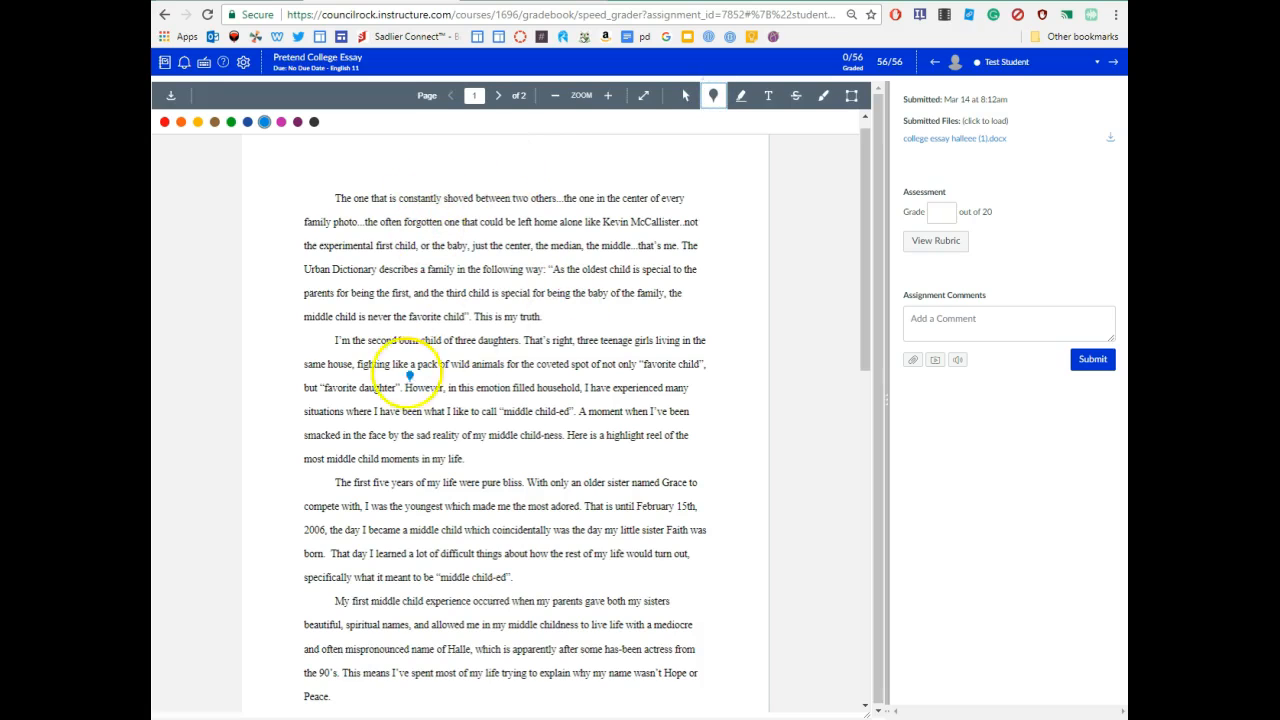
click(547, 327)
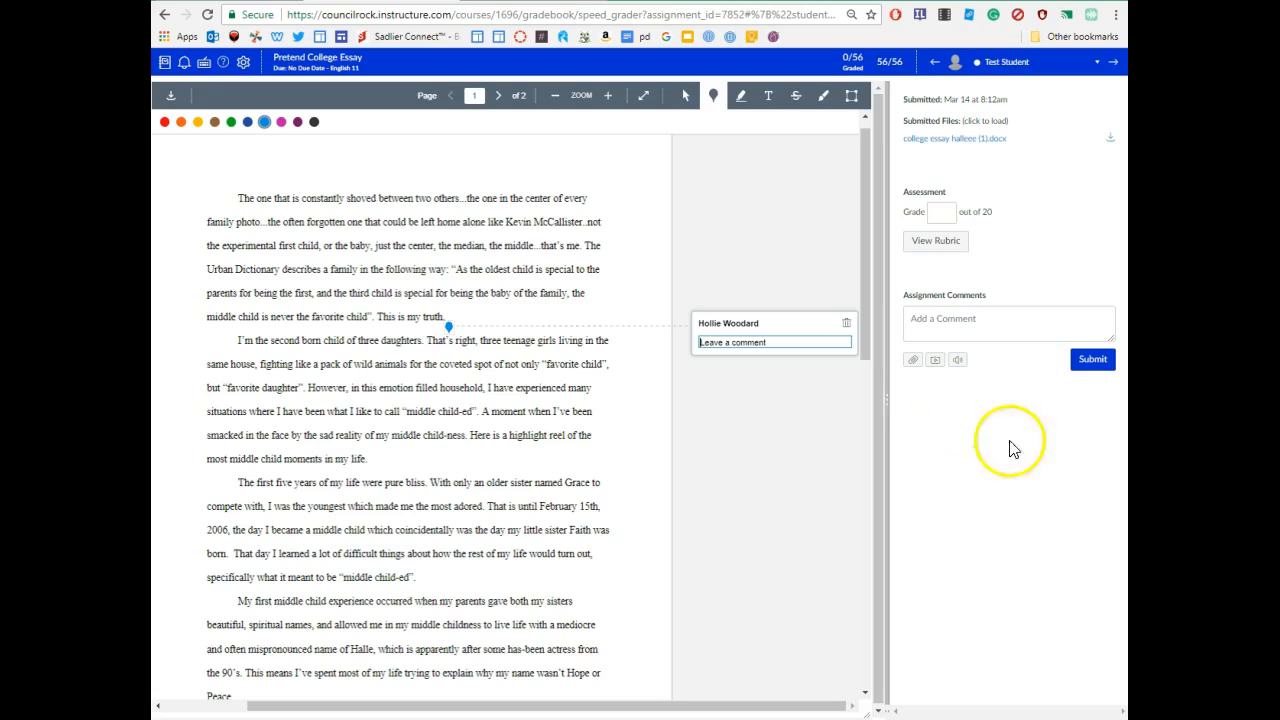
text(lksj jfas f)
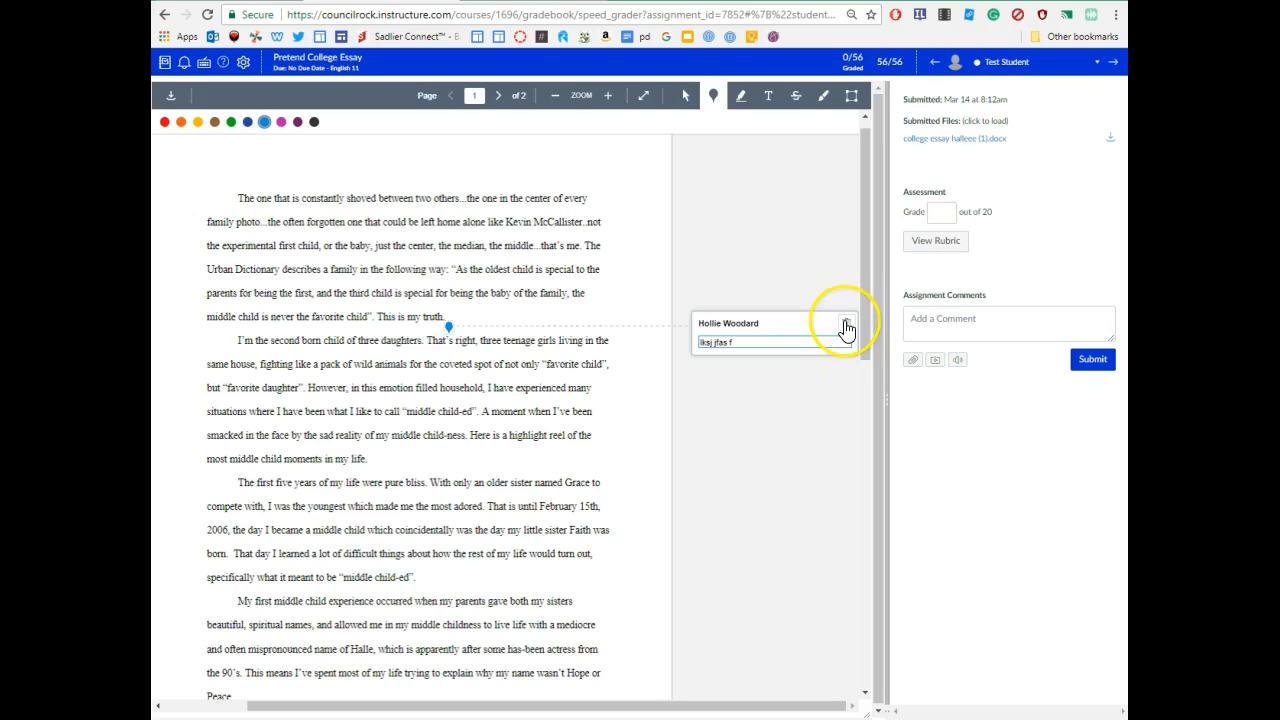
click(740, 97)
drag(338, 240, 488, 238)
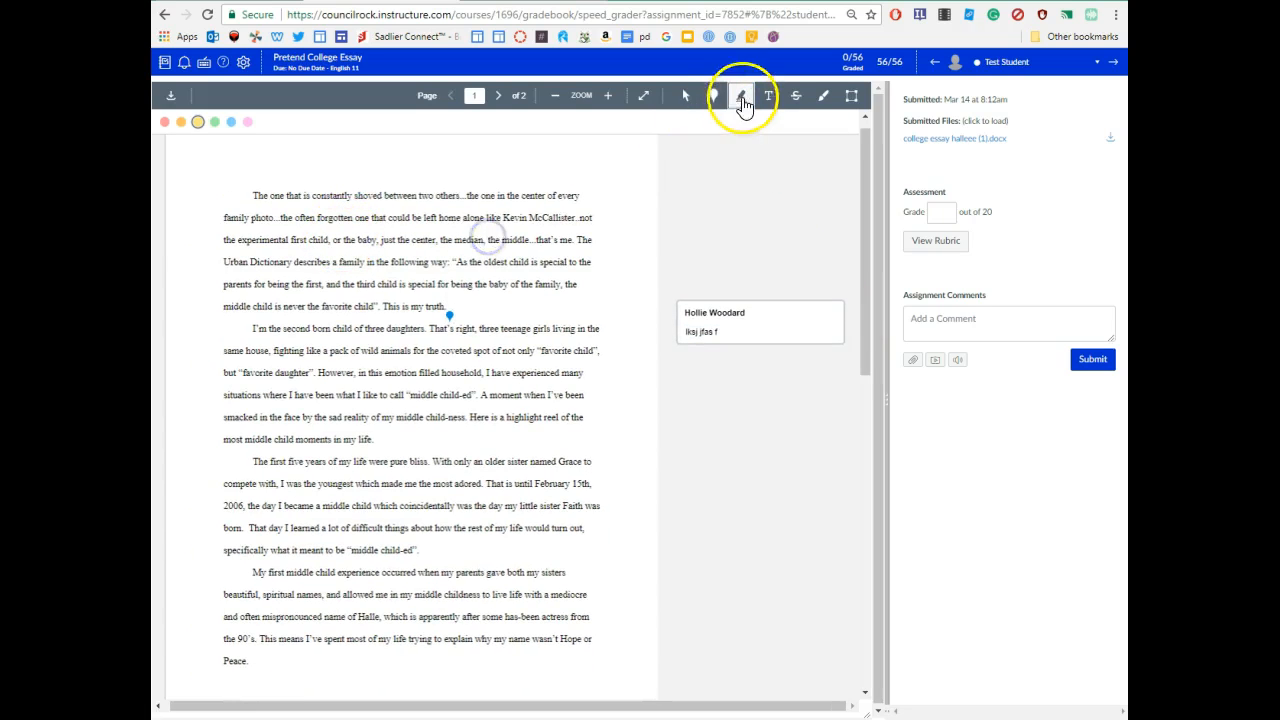
- Set the highlight colour to pink and delete the earlier pinned comment
click(247, 121)
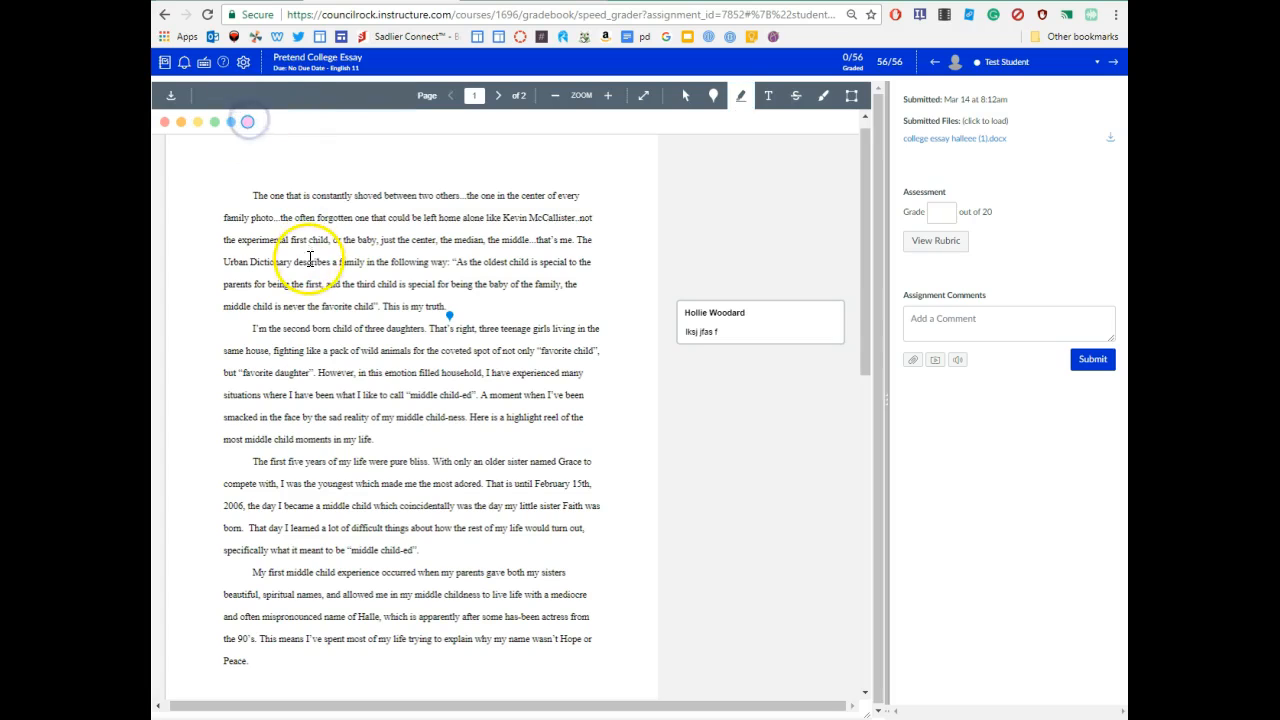
click(702, 329)
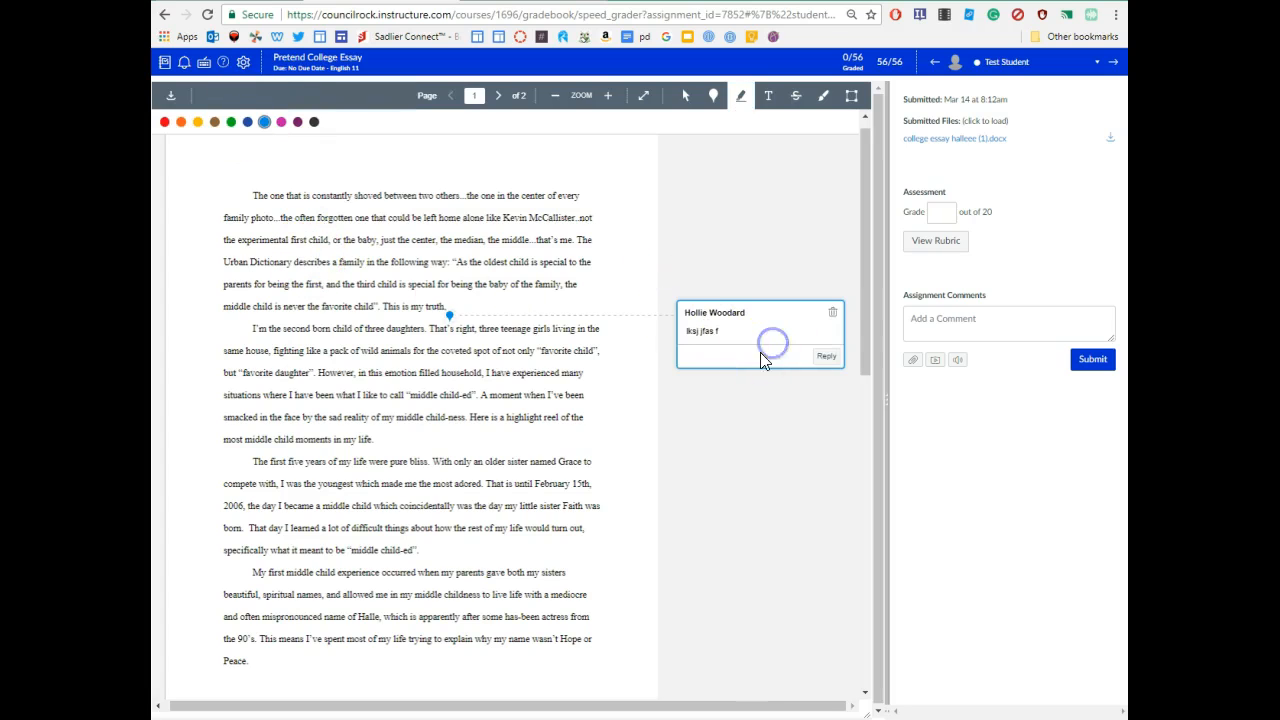
click(836, 316)
click(447, 180)
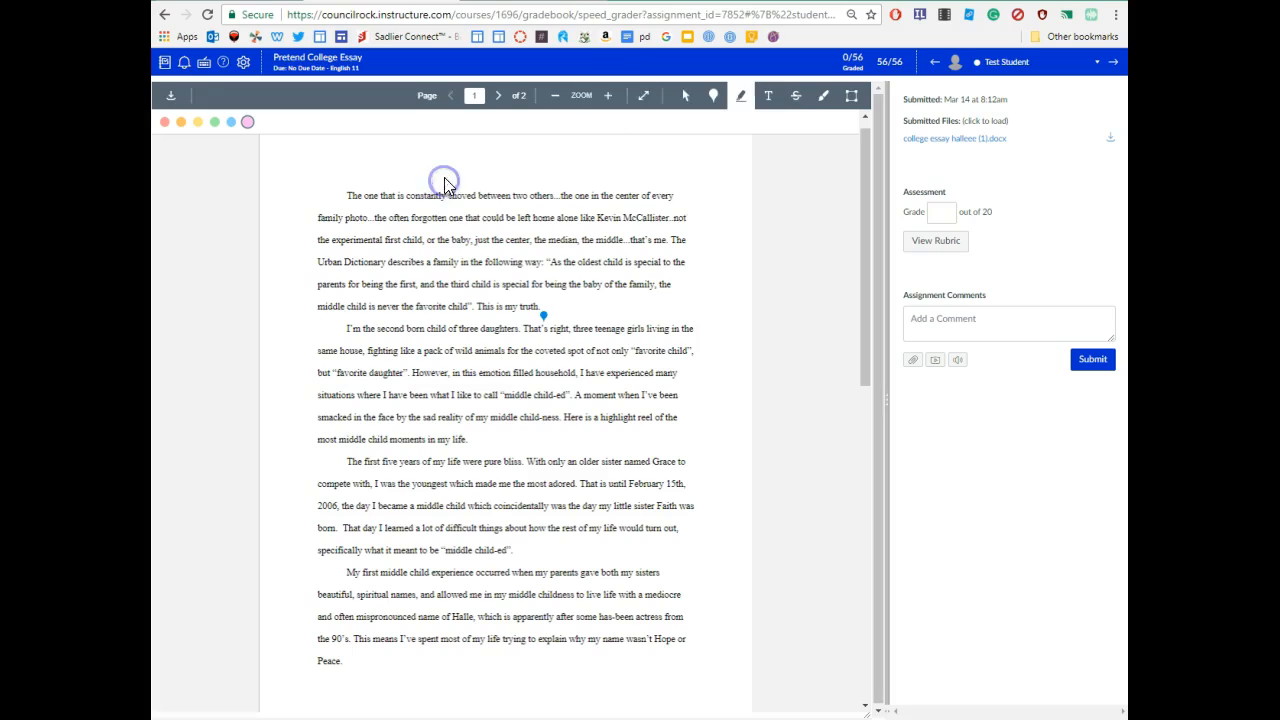
- Highlight 'alone like Kevin McCallister..not' and delete the comment attached to it
click(740, 96)
drag(552, 217, 689, 217)
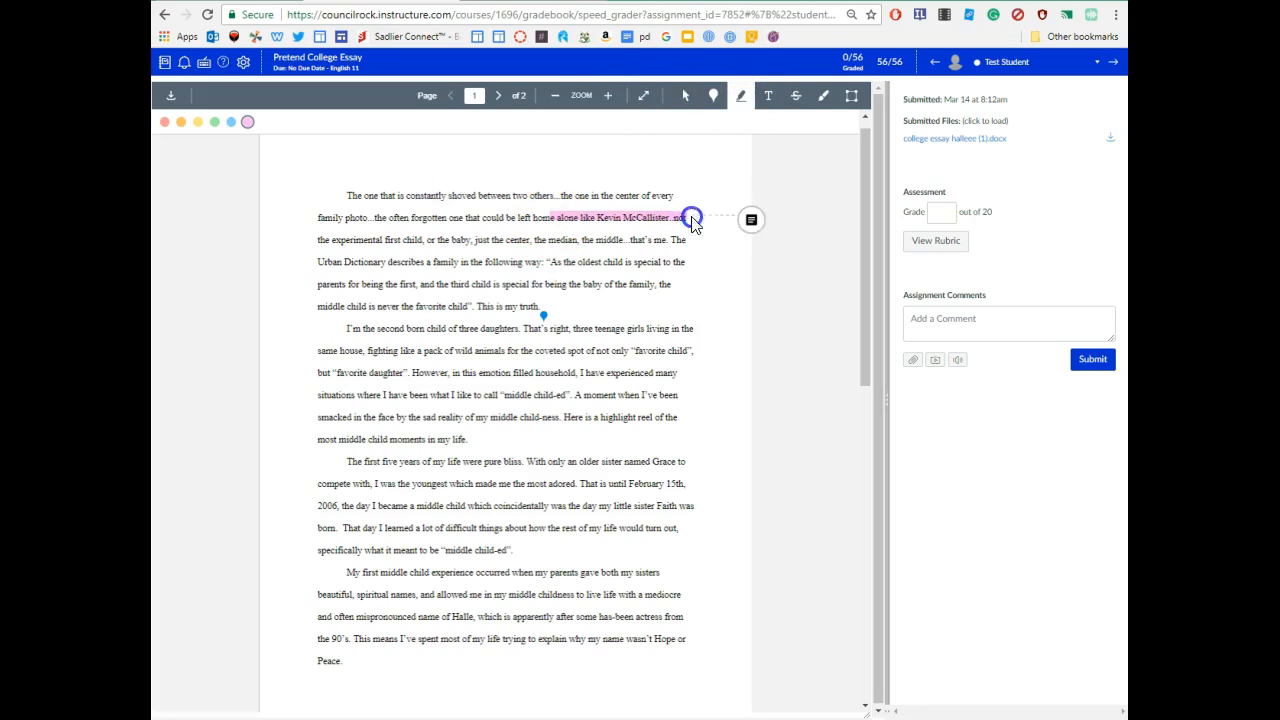
click(751, 220)
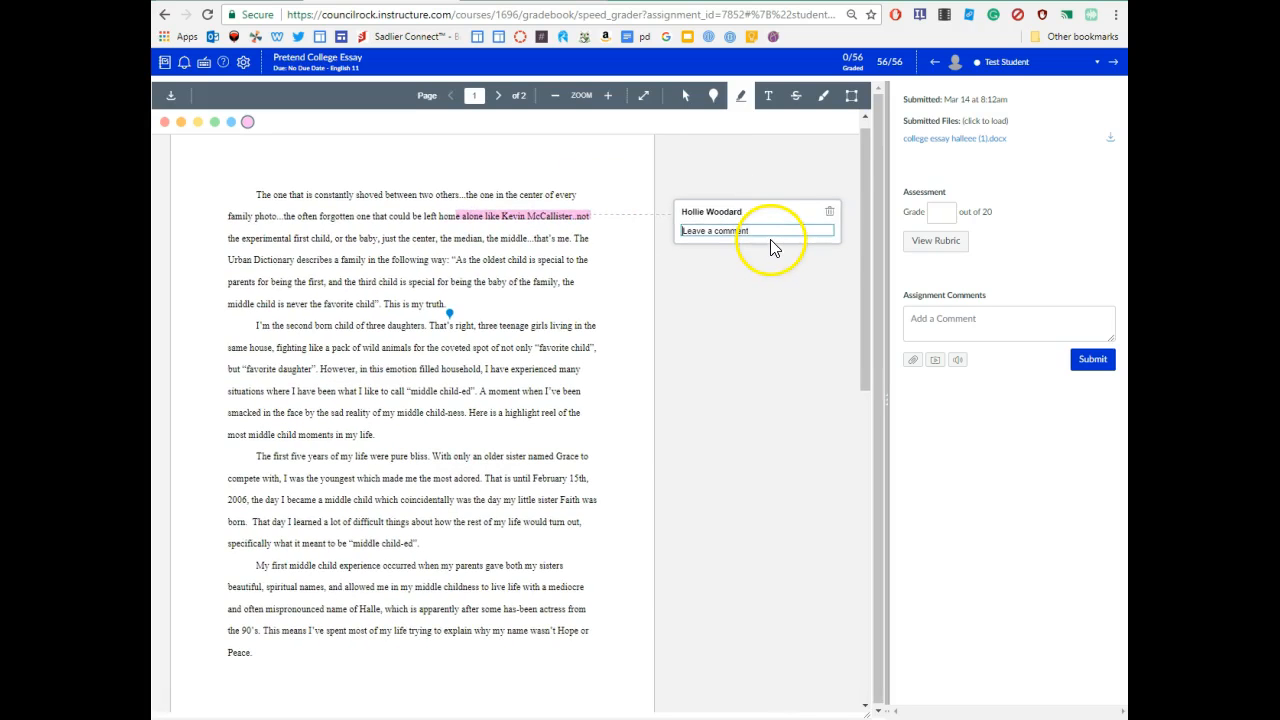
text(I)
click(829, 212)
click(451, 181)
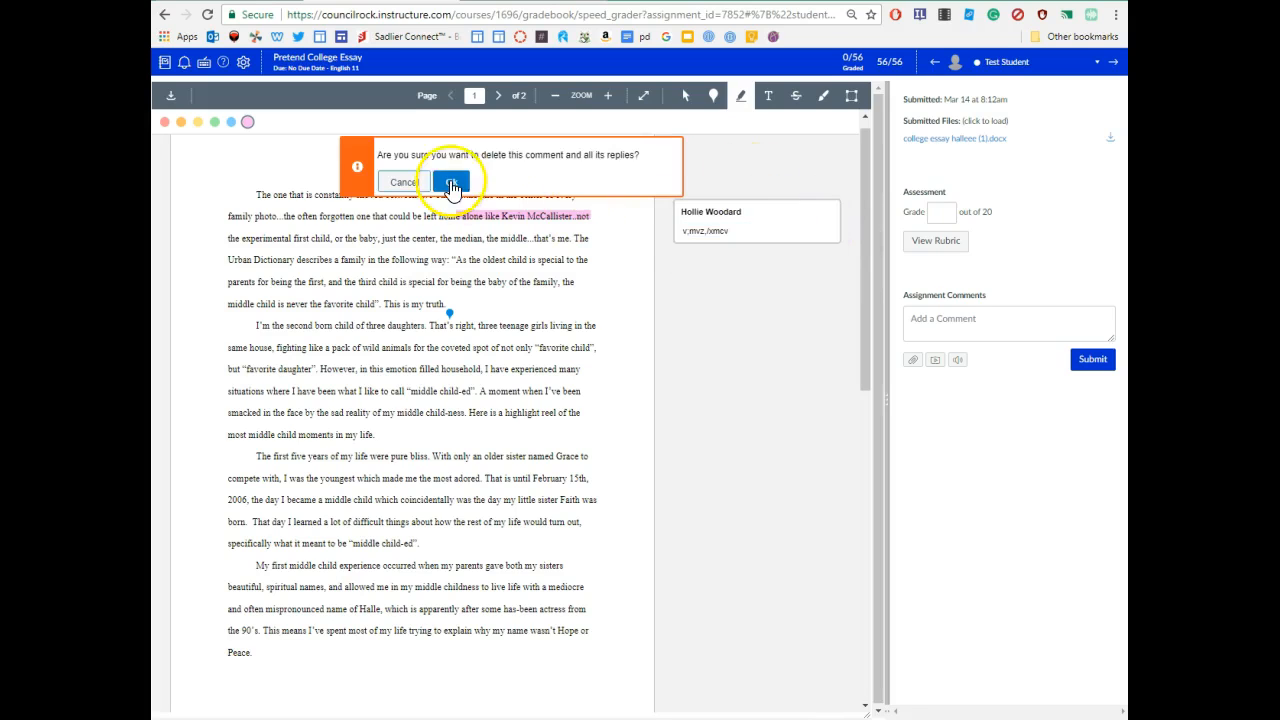
- Place a test text box near 'special', try blue and green colours, then delete it
click(779, 97)
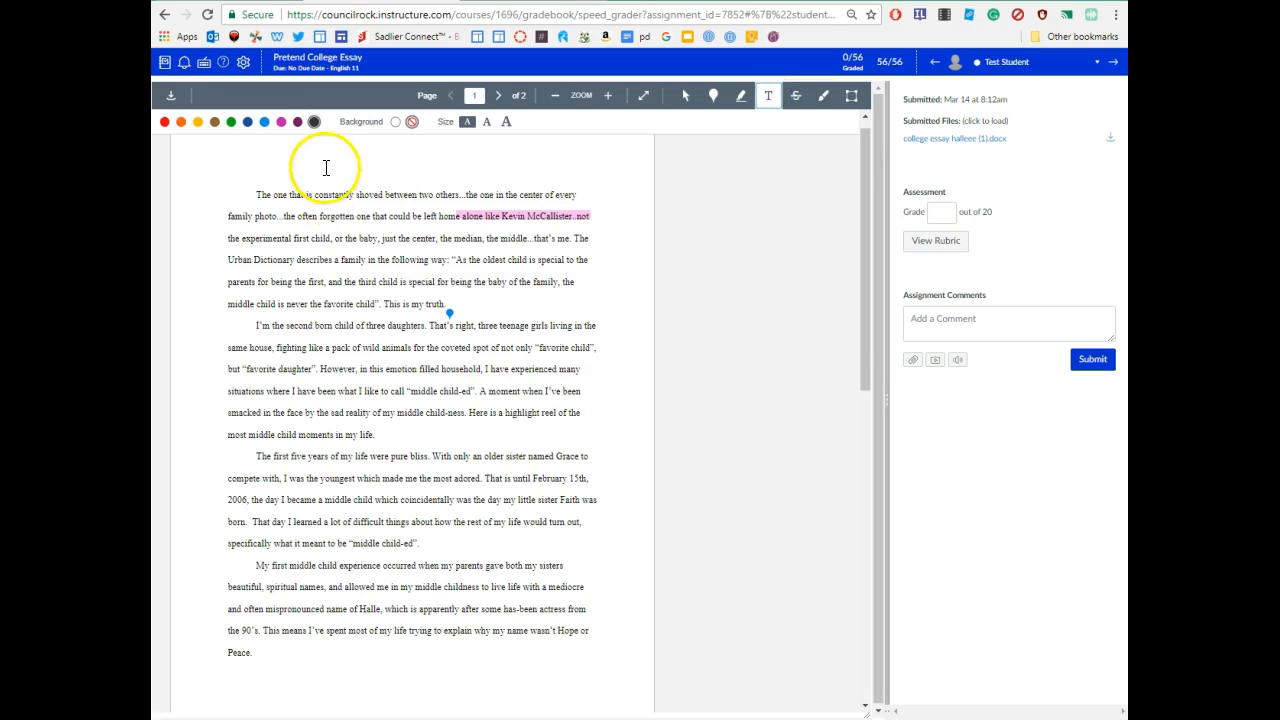
click(405, 287)
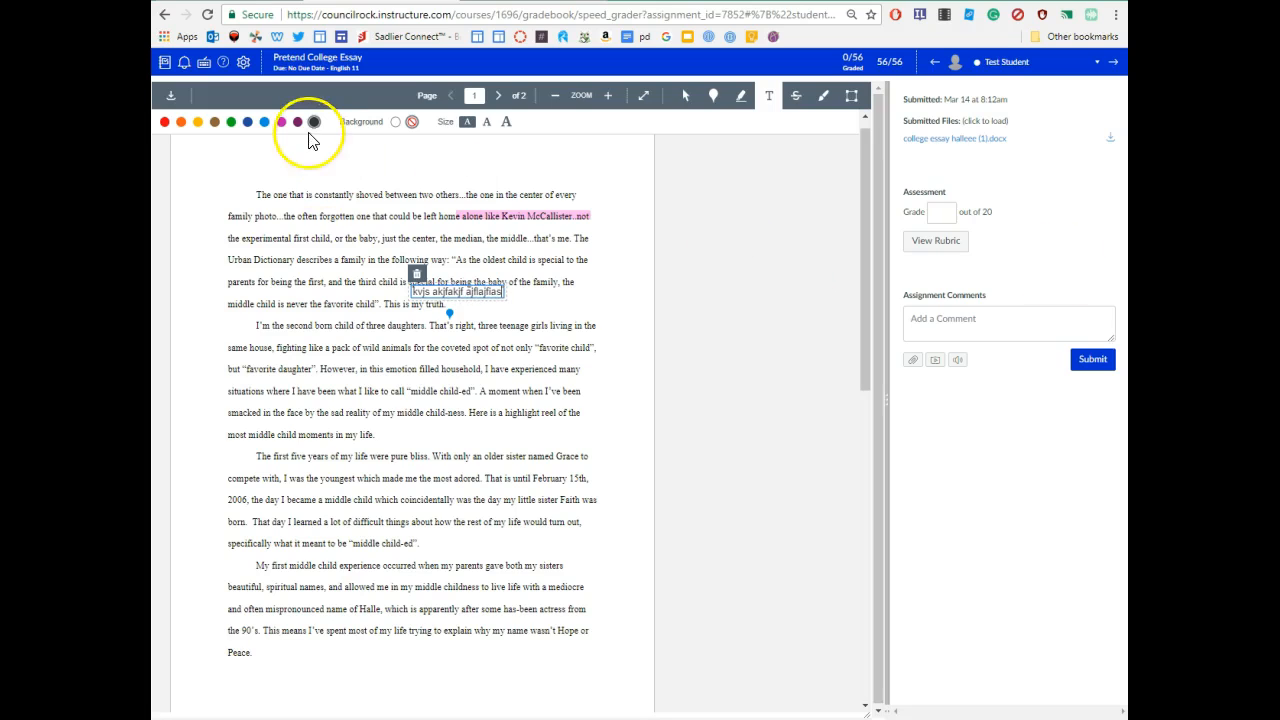
click(265, 121)
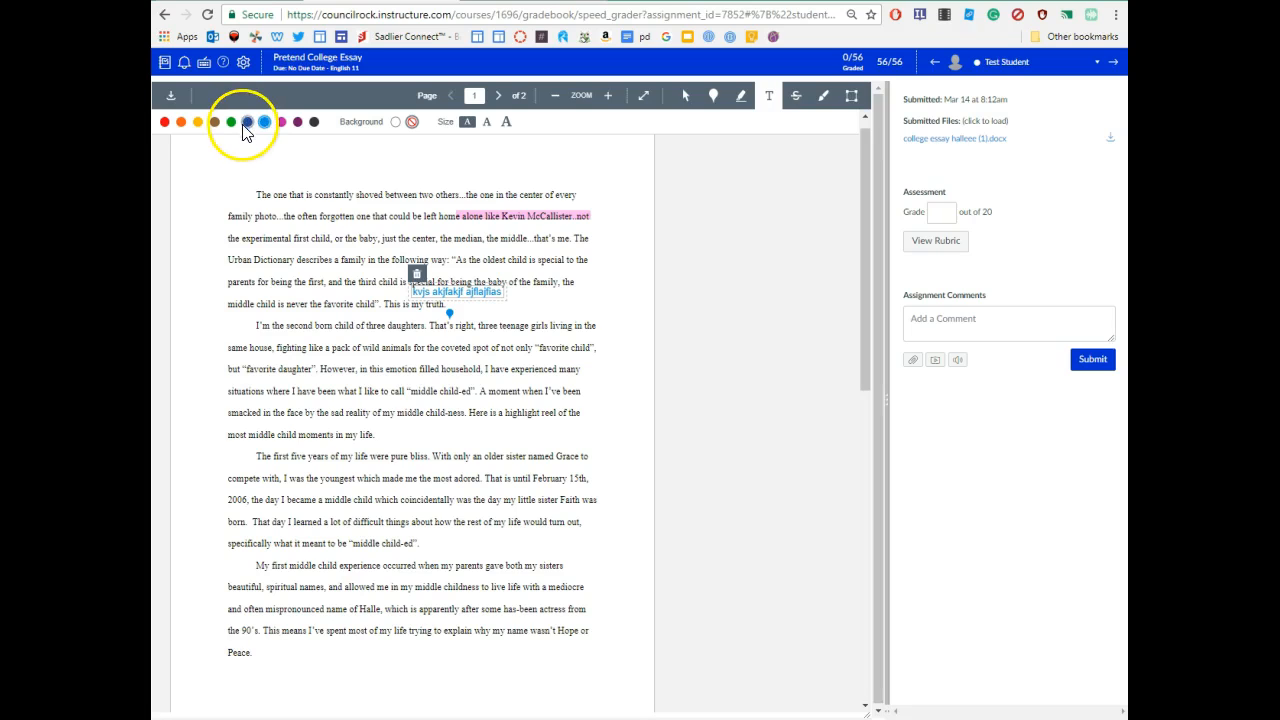
click(231, 122)
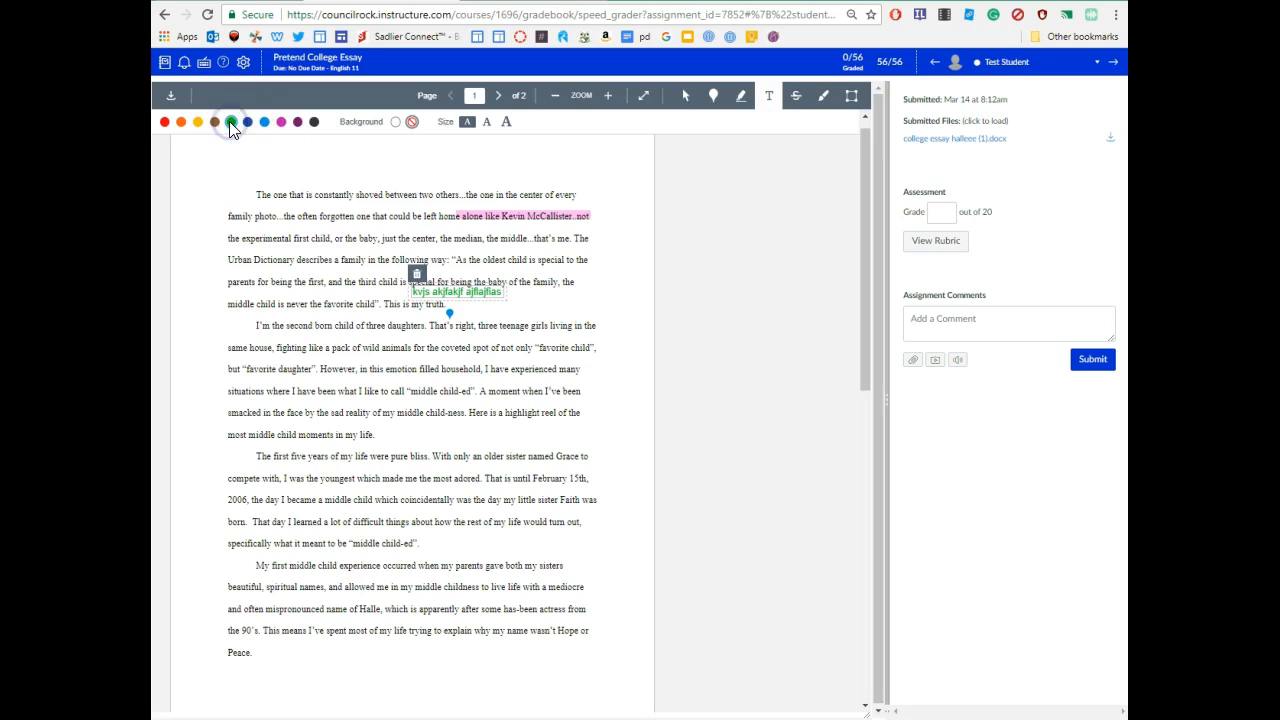
click(417, 275)
click(451, 182)
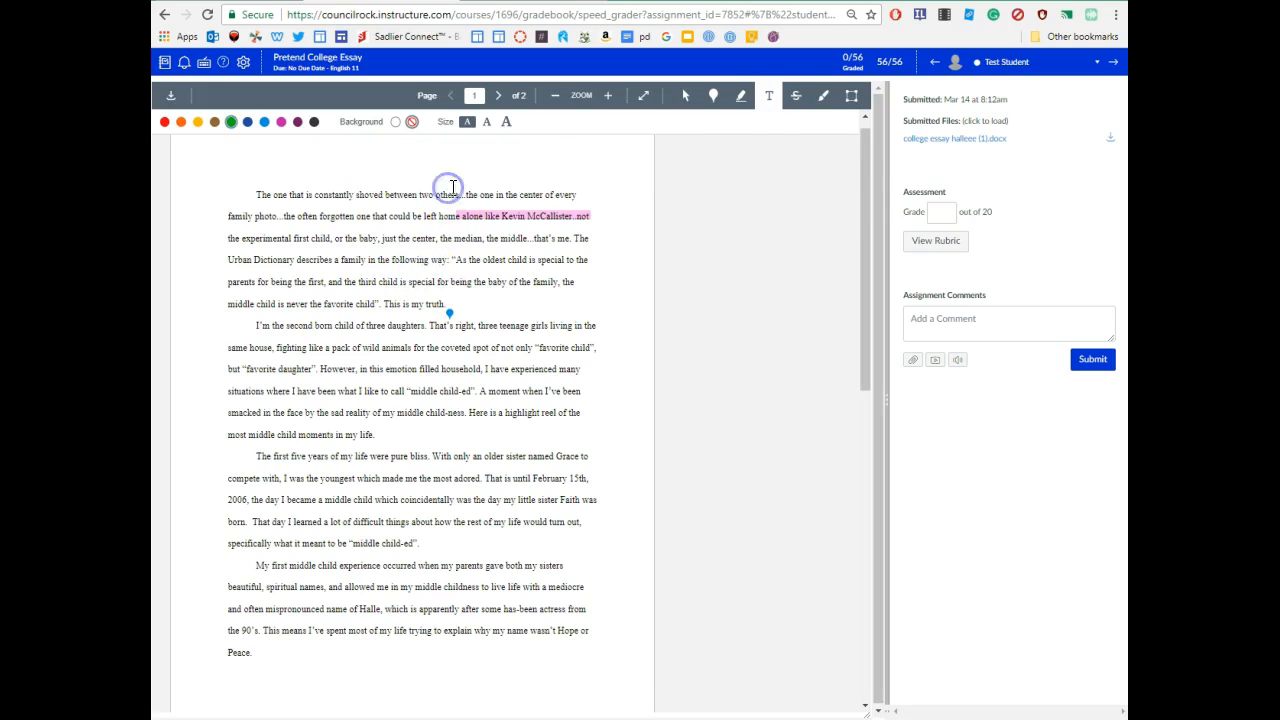
- Strike through 'A moment when I've been' and delete the strikethrough's comment
click(793, 98)
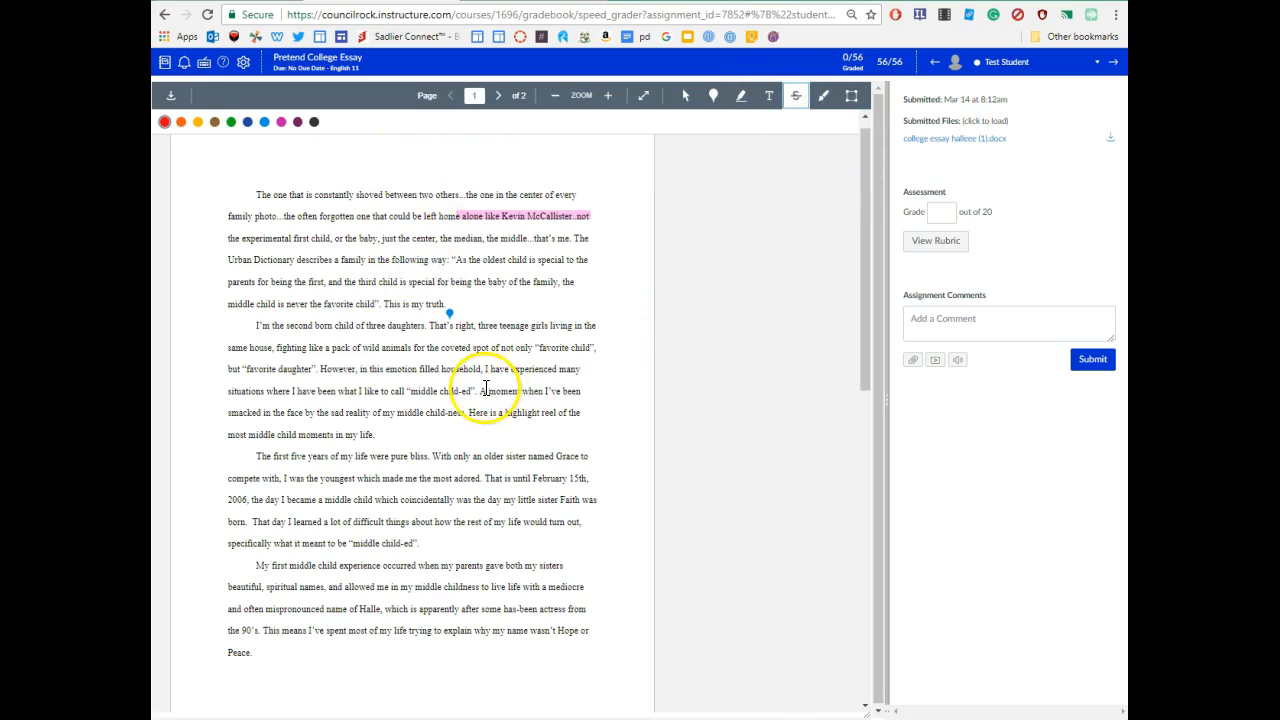
drag(480, 390, 571, 391)
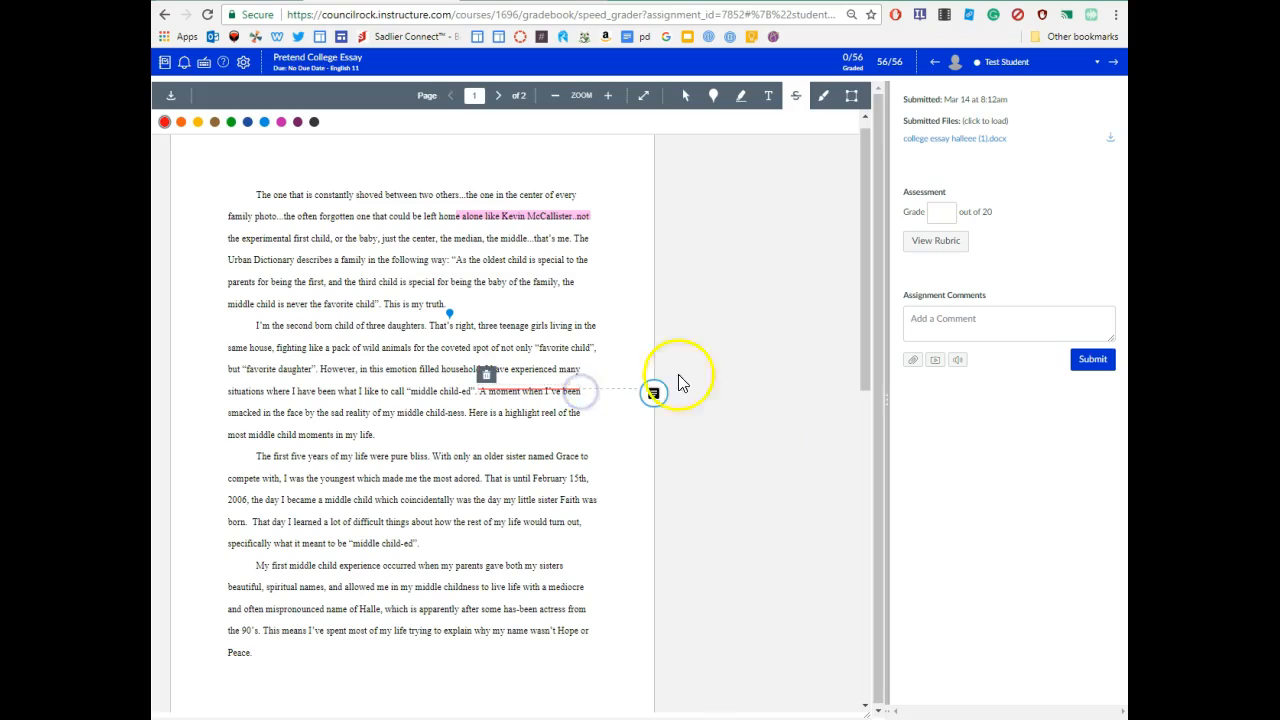
click(655, 396)
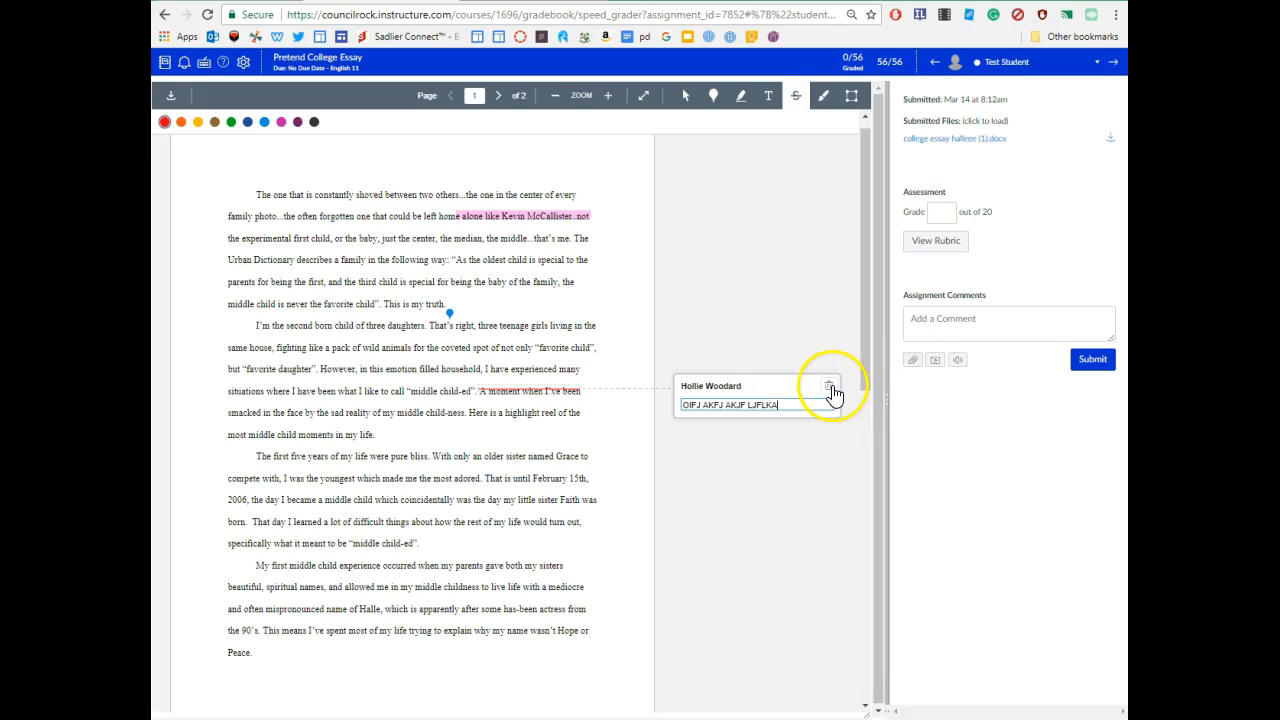
click(829, 388)
click(452, 180)
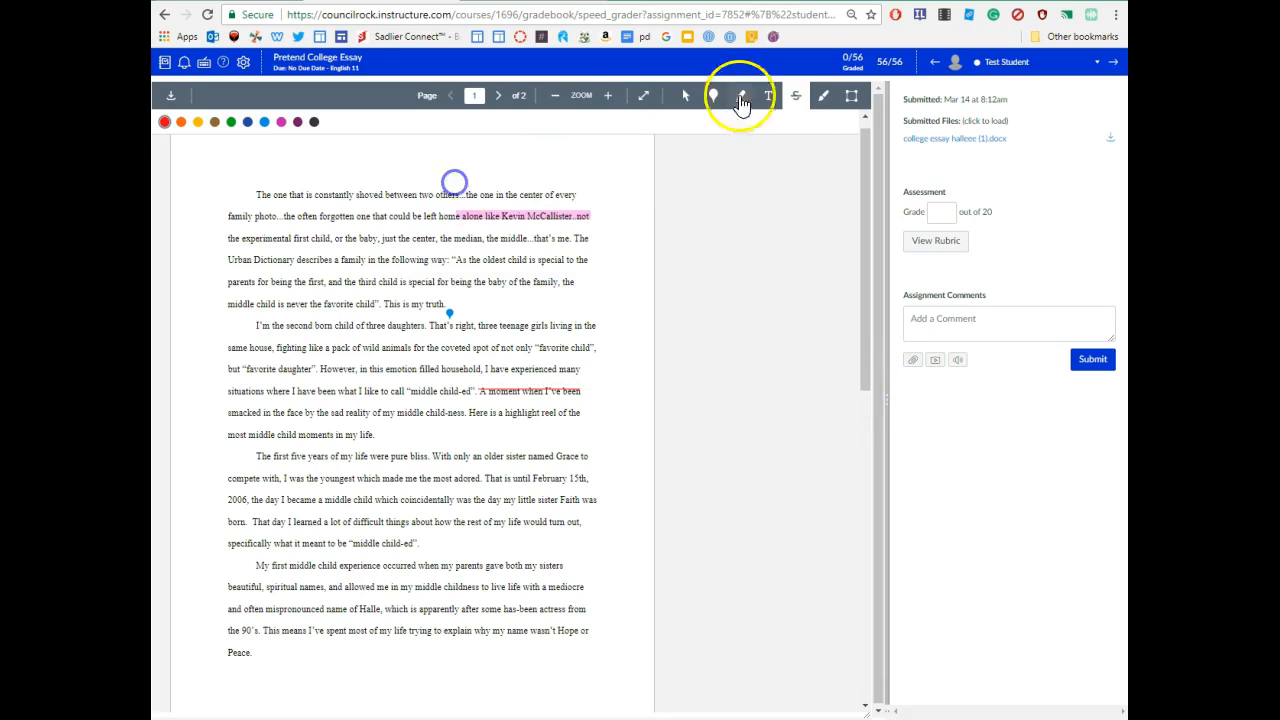
- Write 'NO!' in blue ink below 'my truth' and delete its comment
click(824, 98)
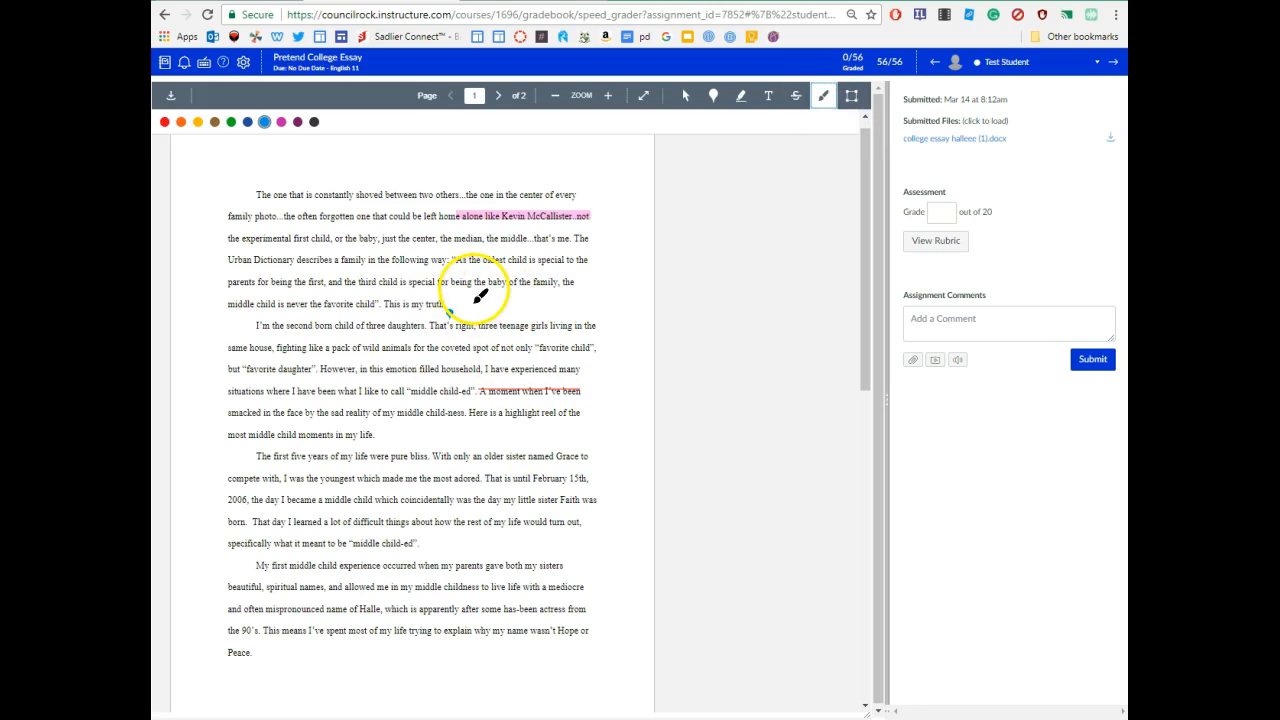
mouse_move(469, 320)
mouse_down()
mouse_move(470, 300)
mouse_move(495, 318)
mouse_move(489, 279)
mouse_move(514, 309)
mouse_move(497, 305)
mouse_move(507, 294)
mouse_move(538, 319)
mouse_up()
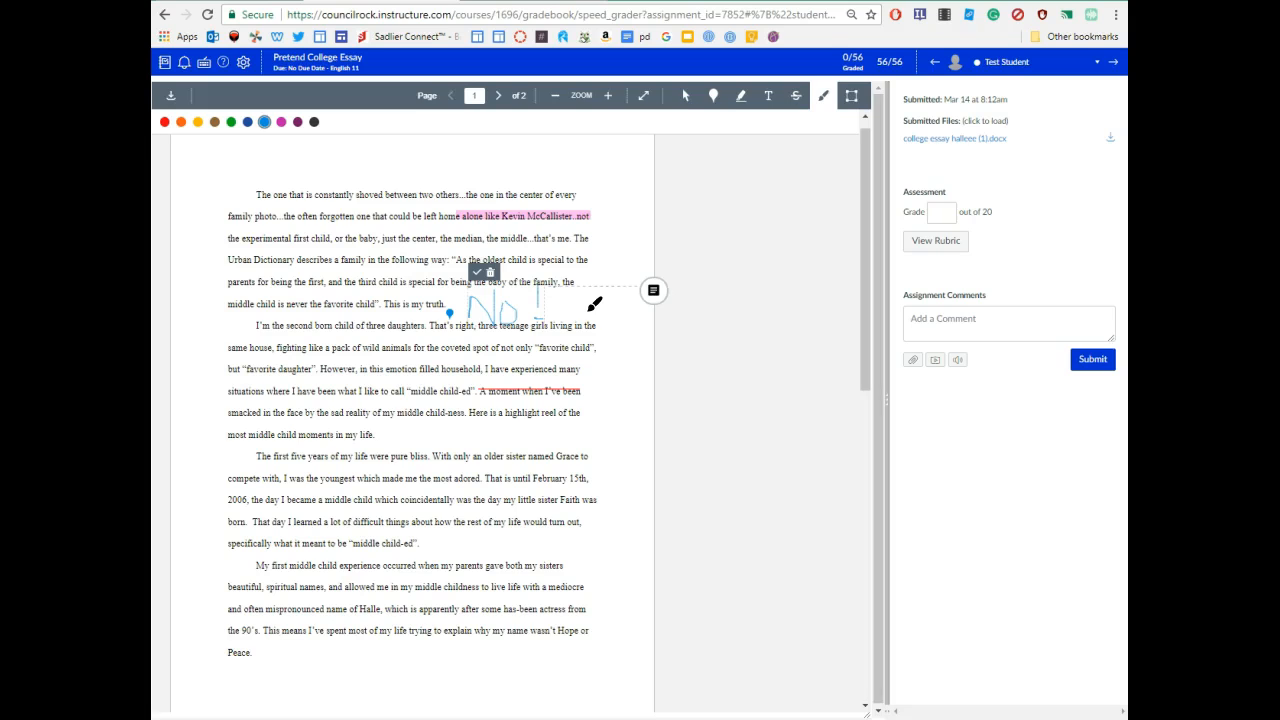
click(653, 290)
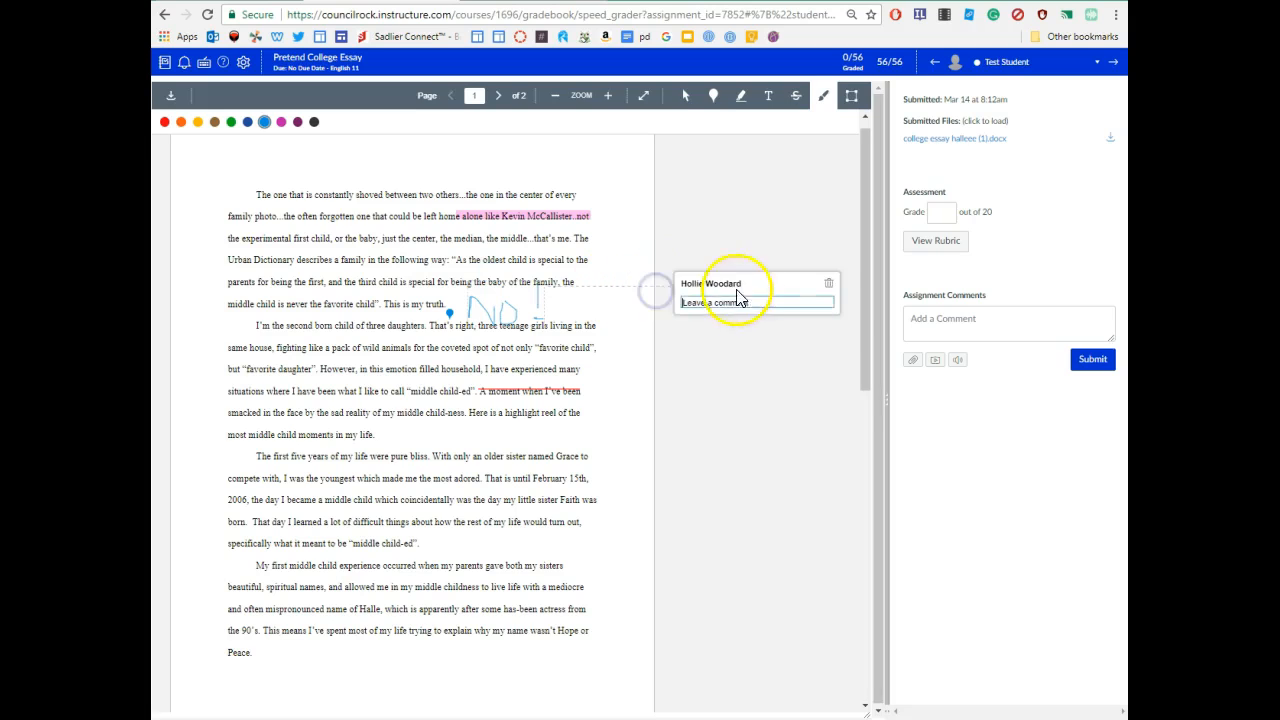
click(828, 283)
click(451, 180)
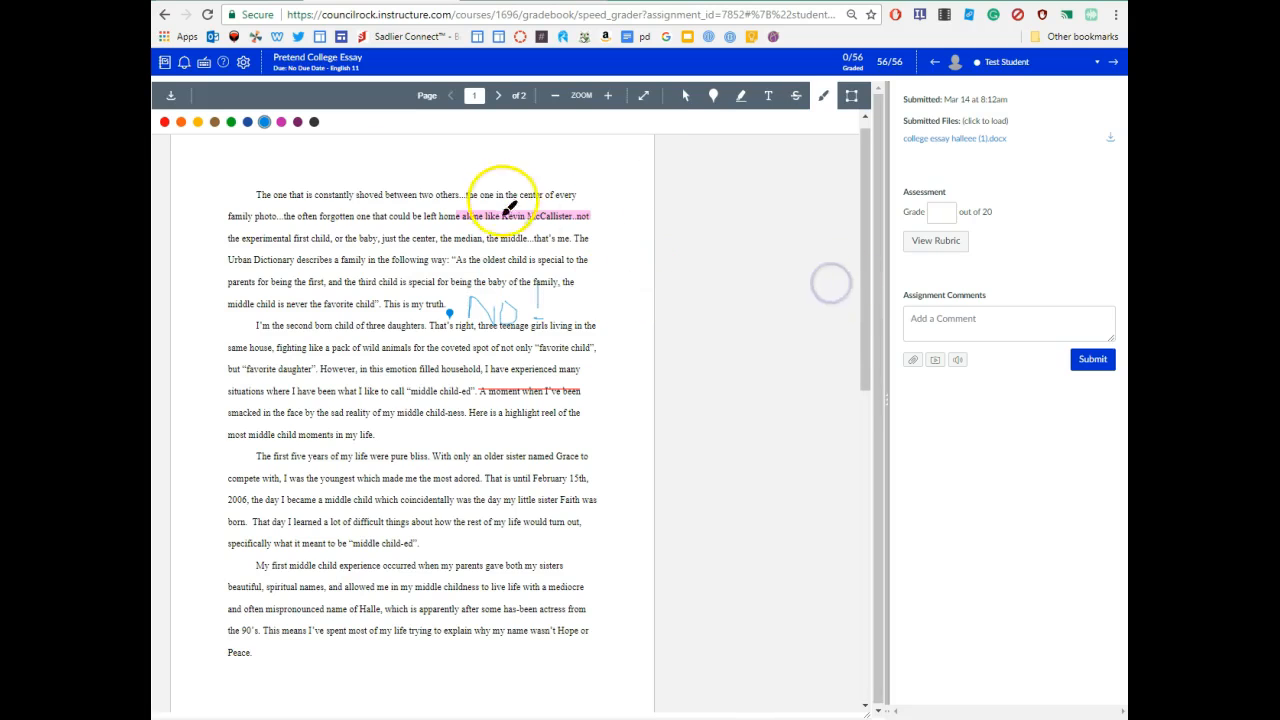
- Delete the extra ink strokes around the handwritten 'NO!'
click(543, 298)
click(551, 294)
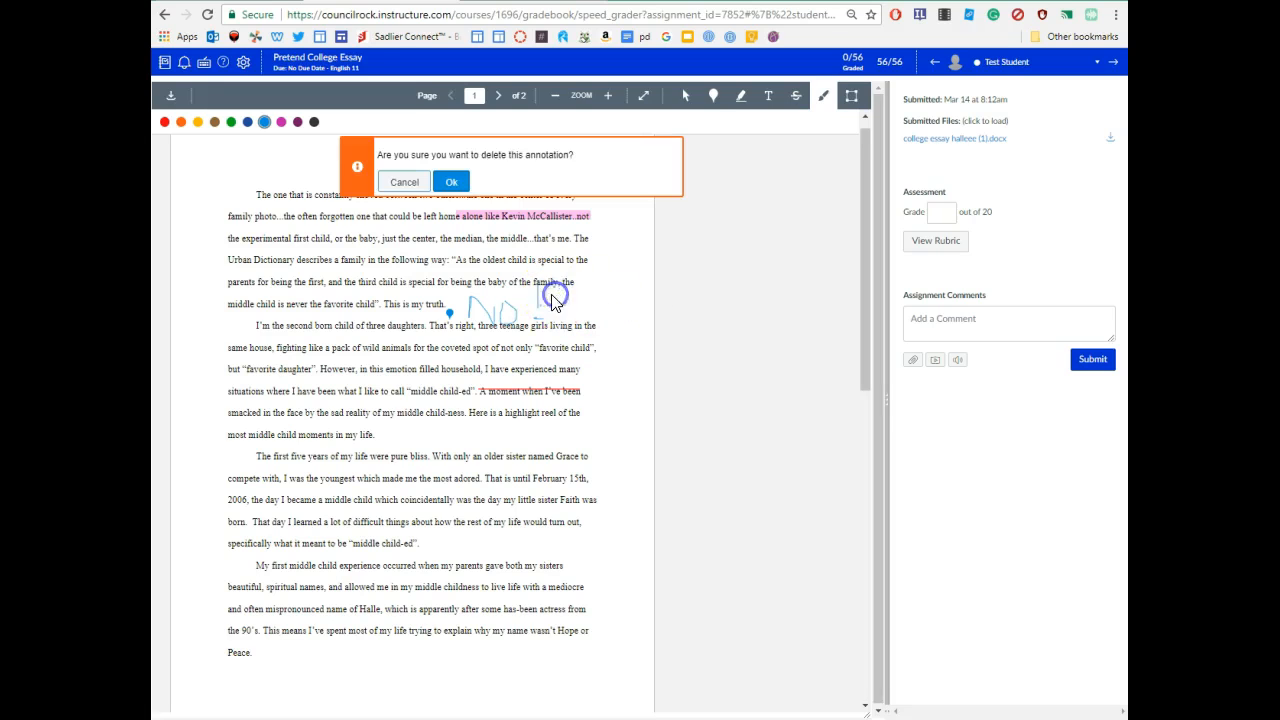
click(451, 181)
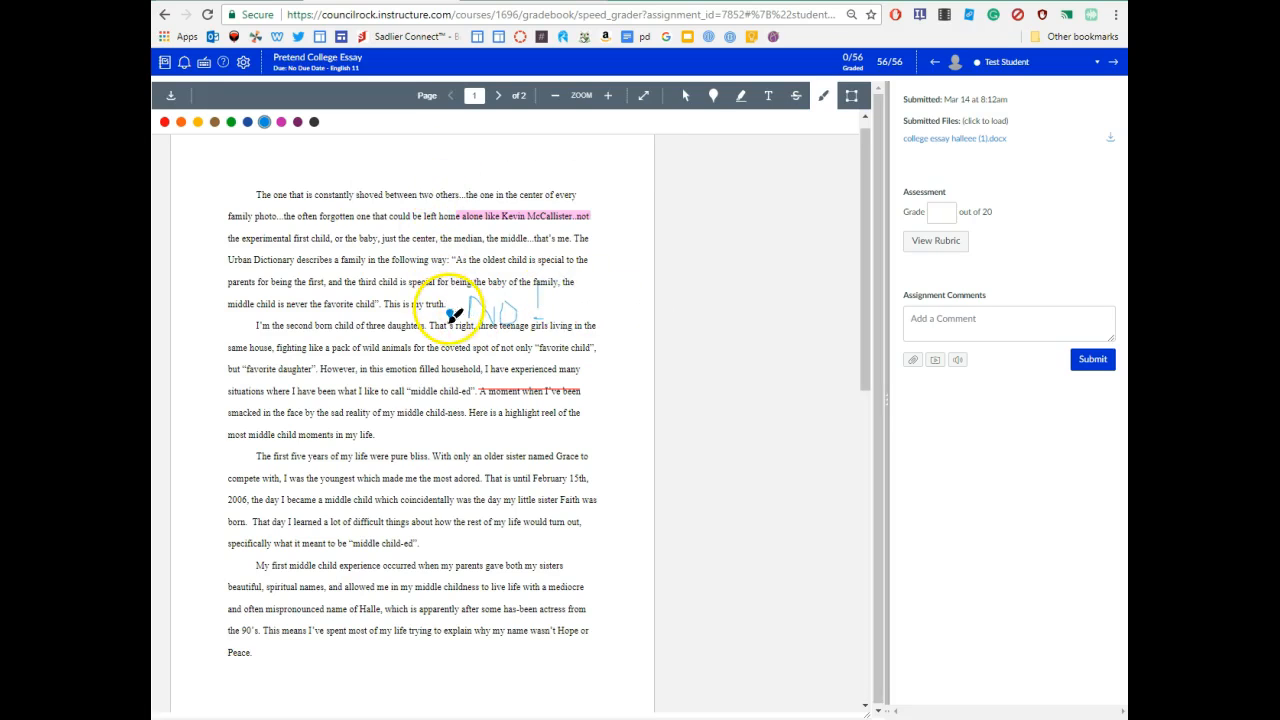
click(528, 300)
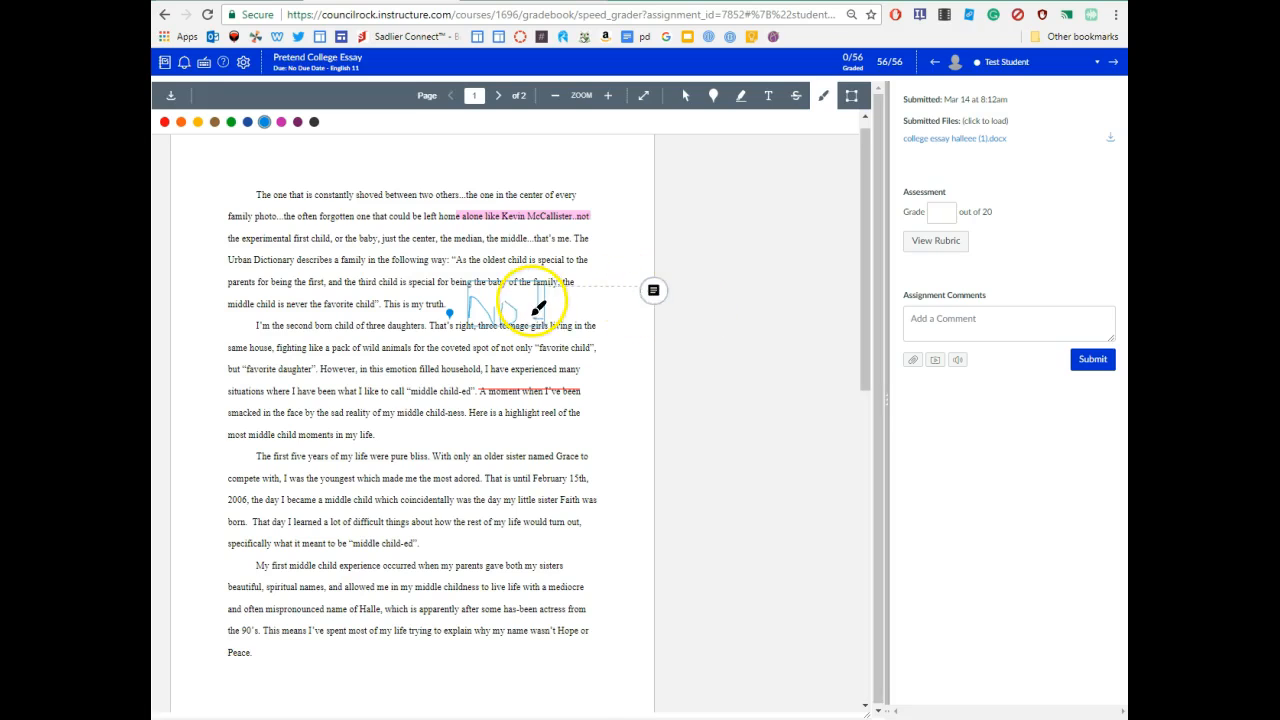
right_click(533, 301)
click(524, 304)
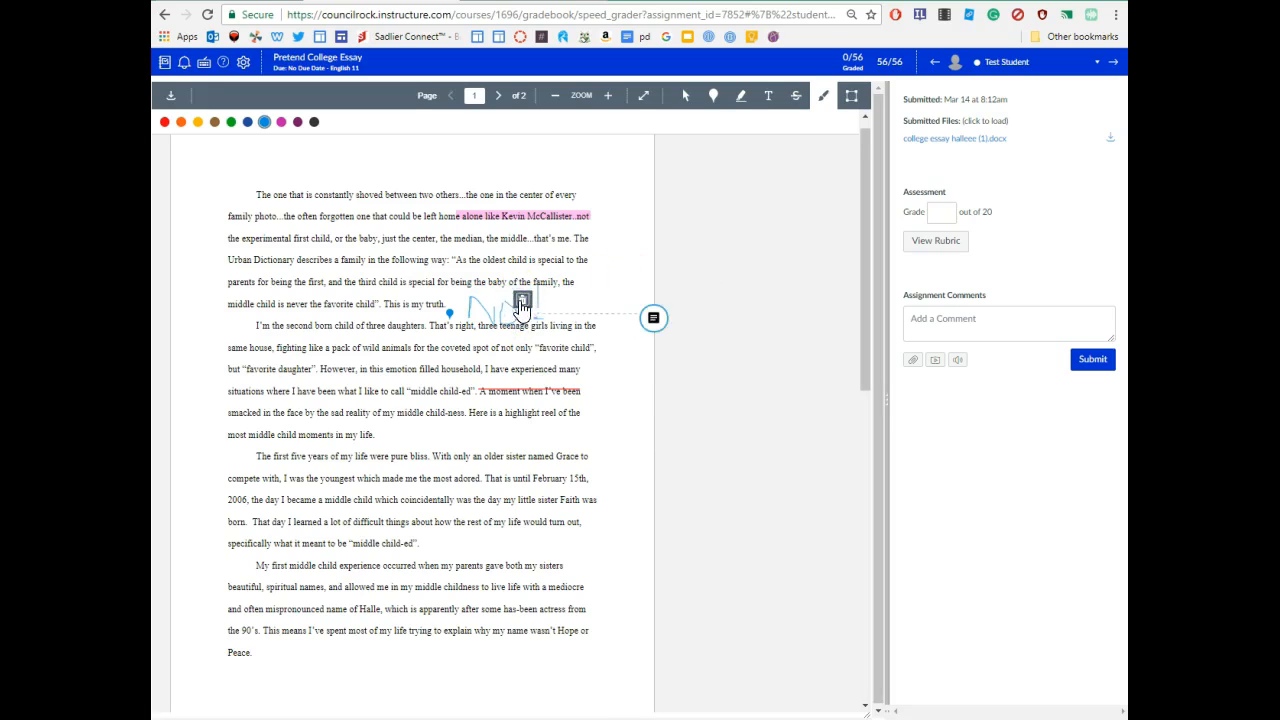
click(522, 304)
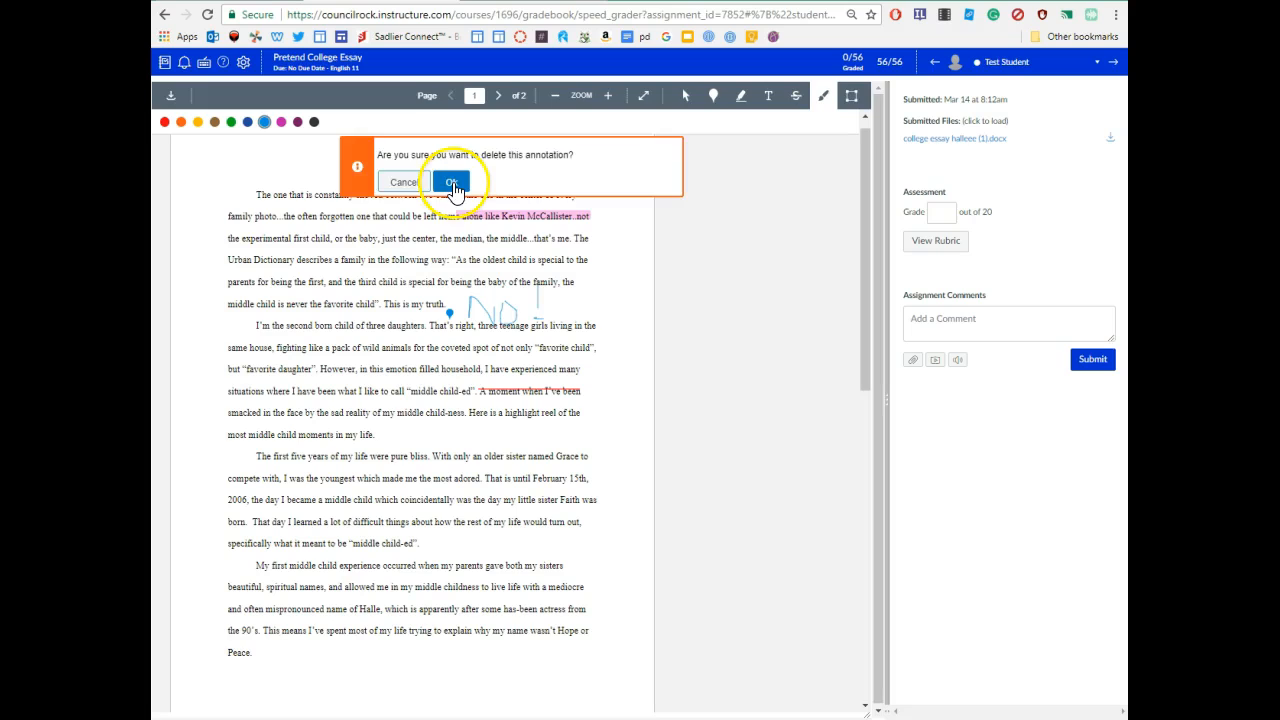
click(452, 184)
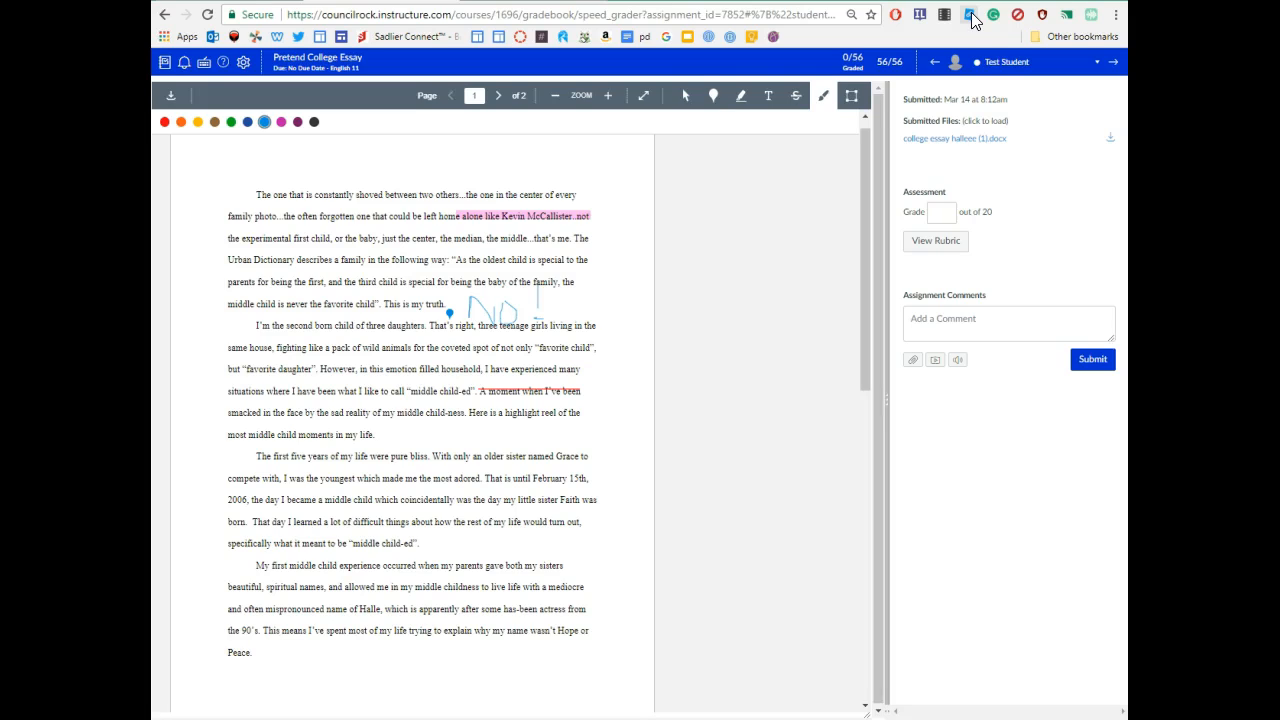
- Drop a pin above the first line and copy the Eng 12 Research Paper Introduction feedback
click(713, 95)
click(341, 186)
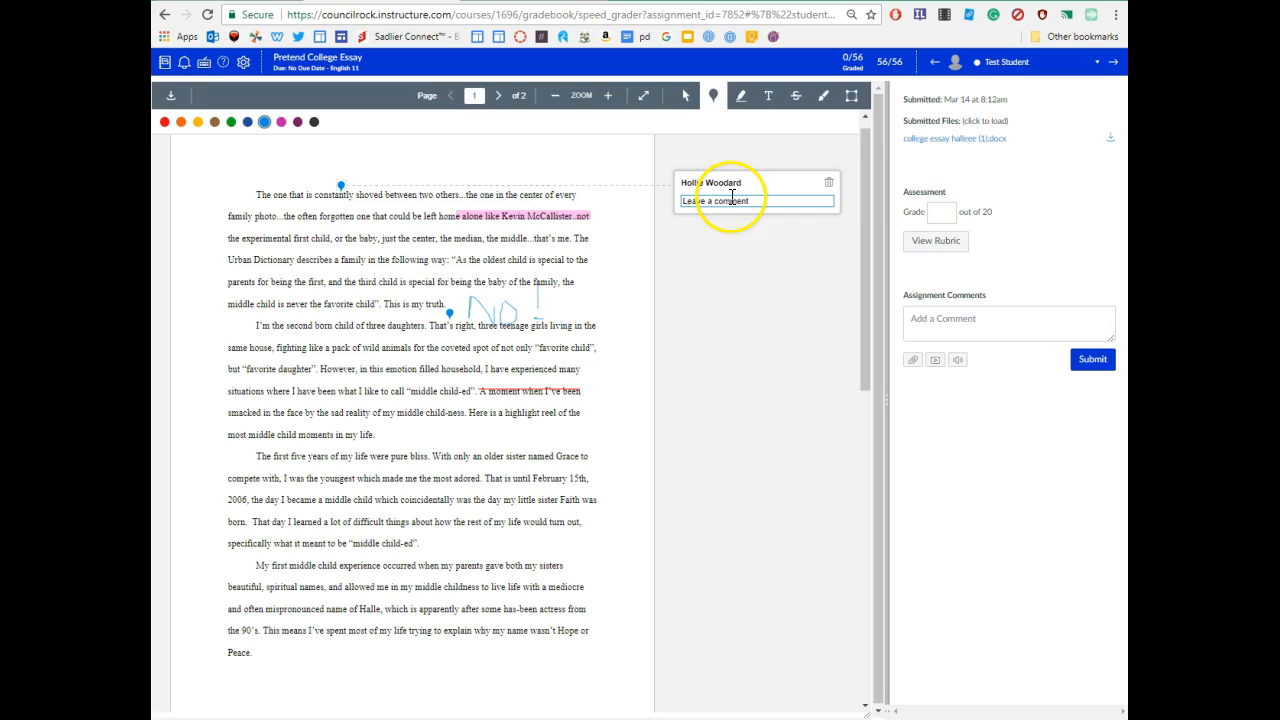
click(969, 18)
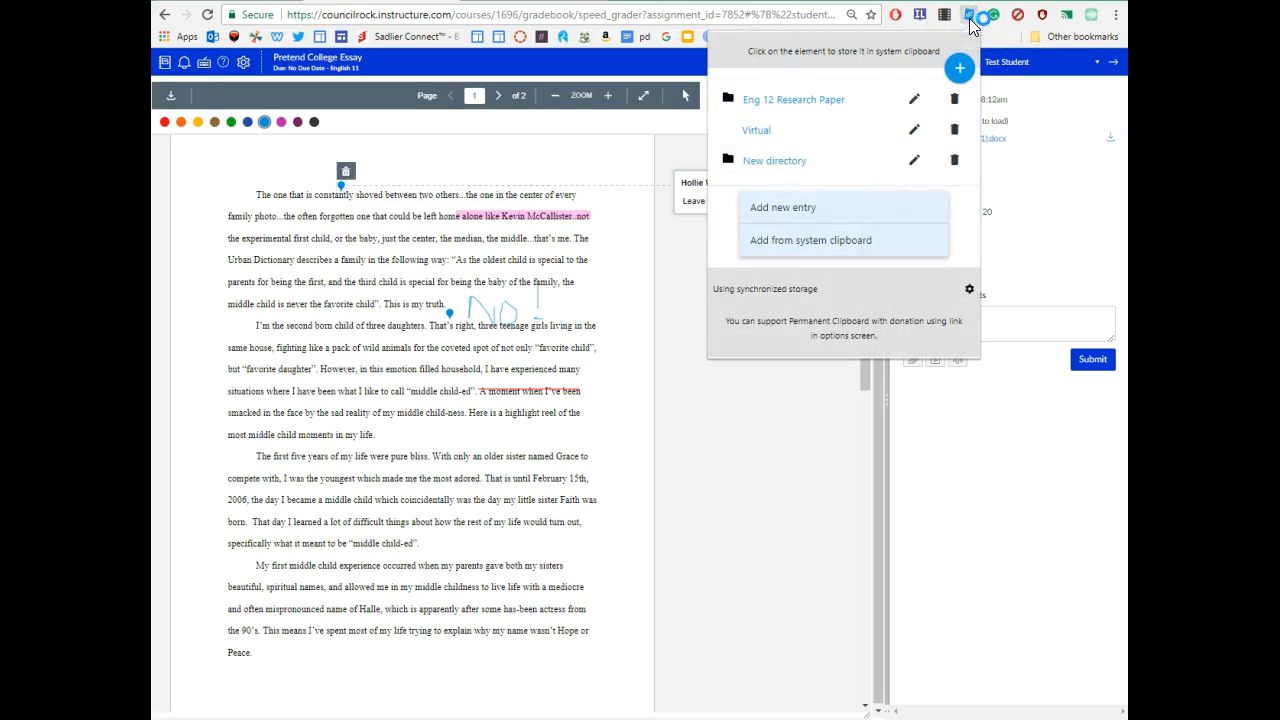
click(731, 100)
click(754, 100)
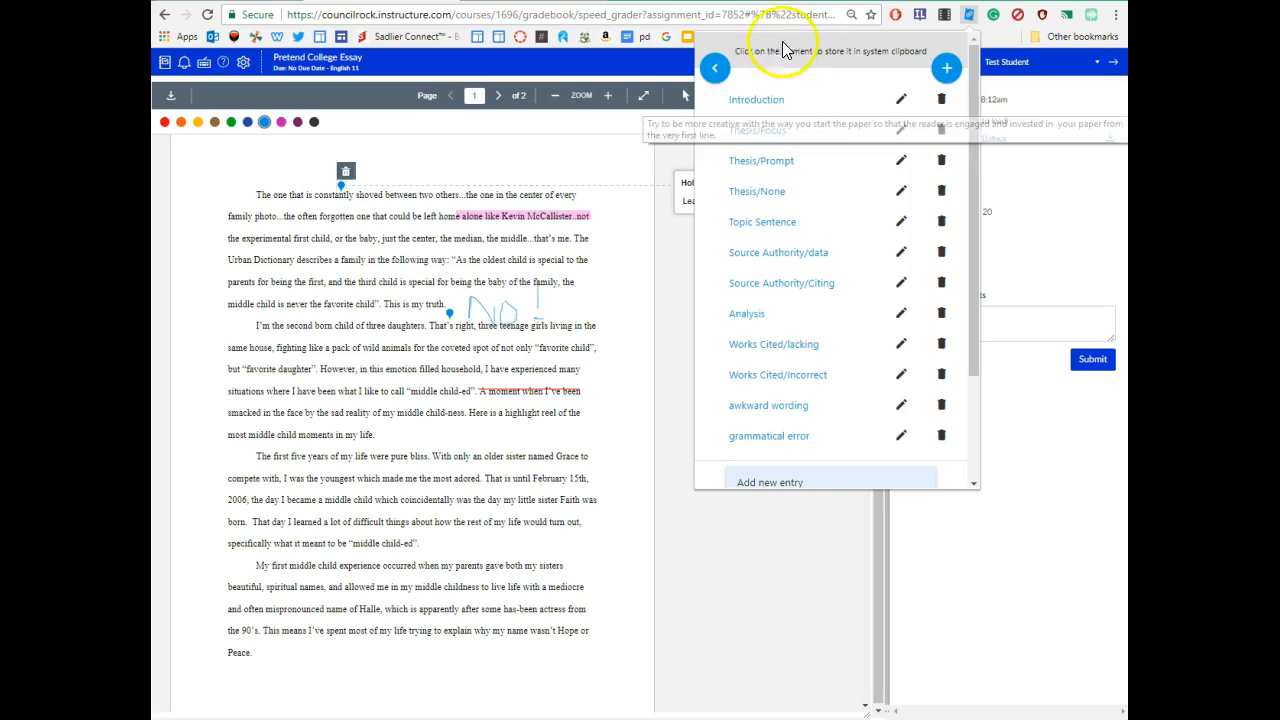
click(745, 104)
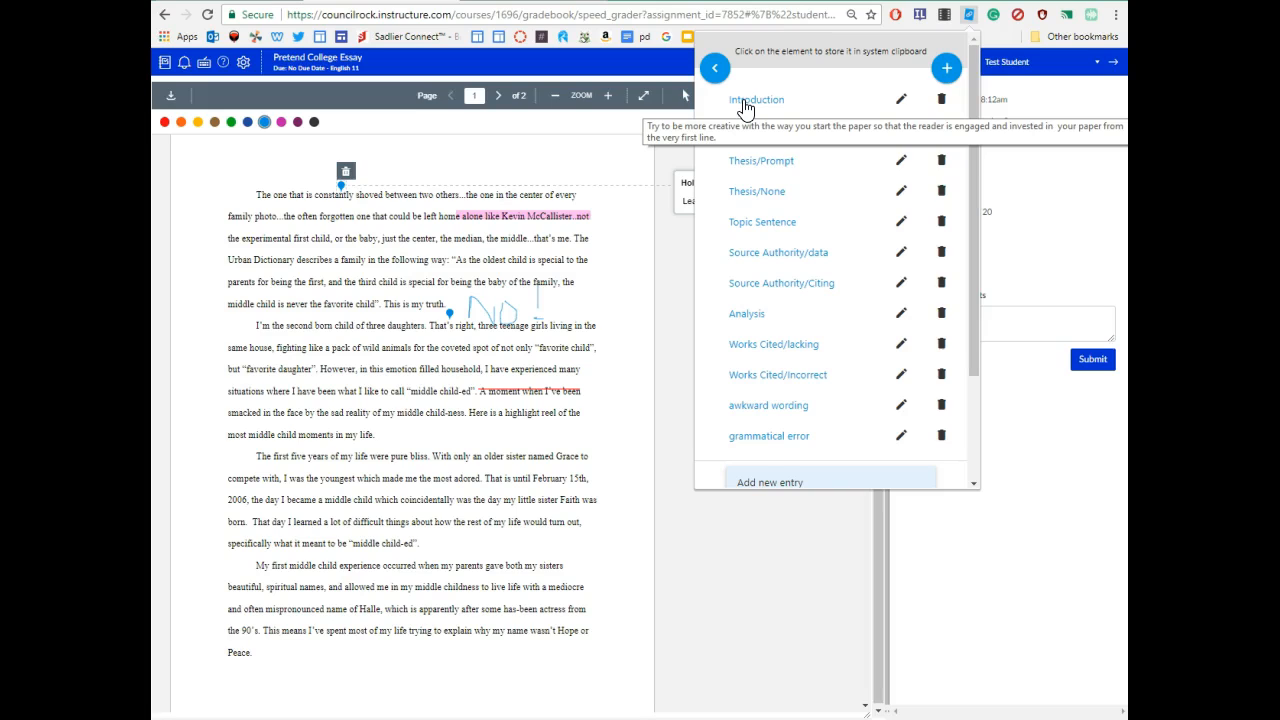
- Copy the Thesis/Prompt and grammatical error comments, then close the clipboard popup
click(745, 162)
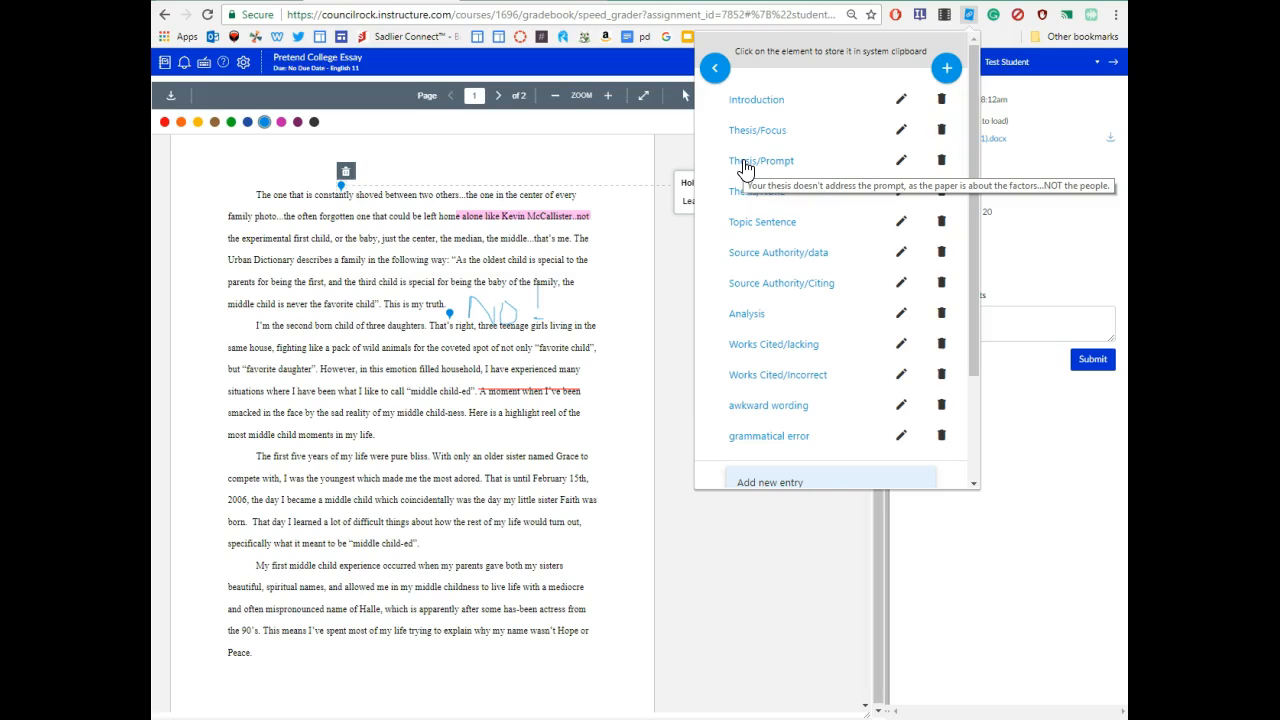
click(723, 449)
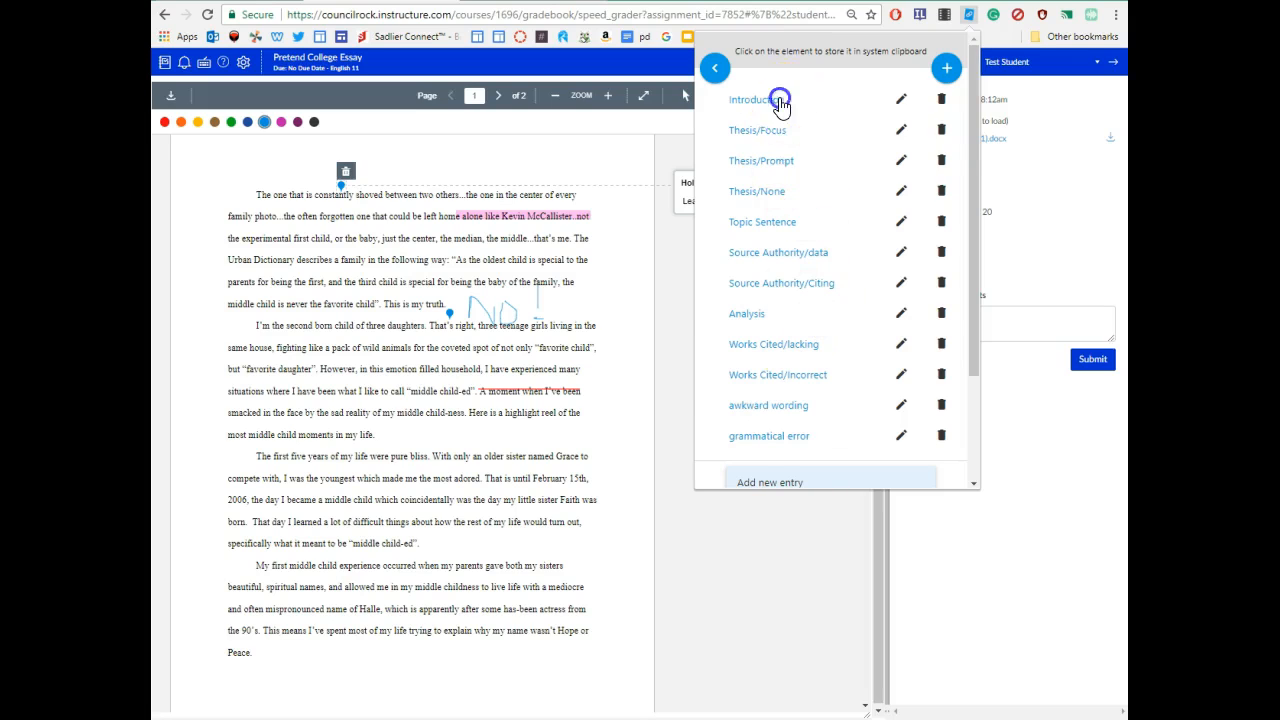
scroll(780, 100, down, 3)
click(671, 268)
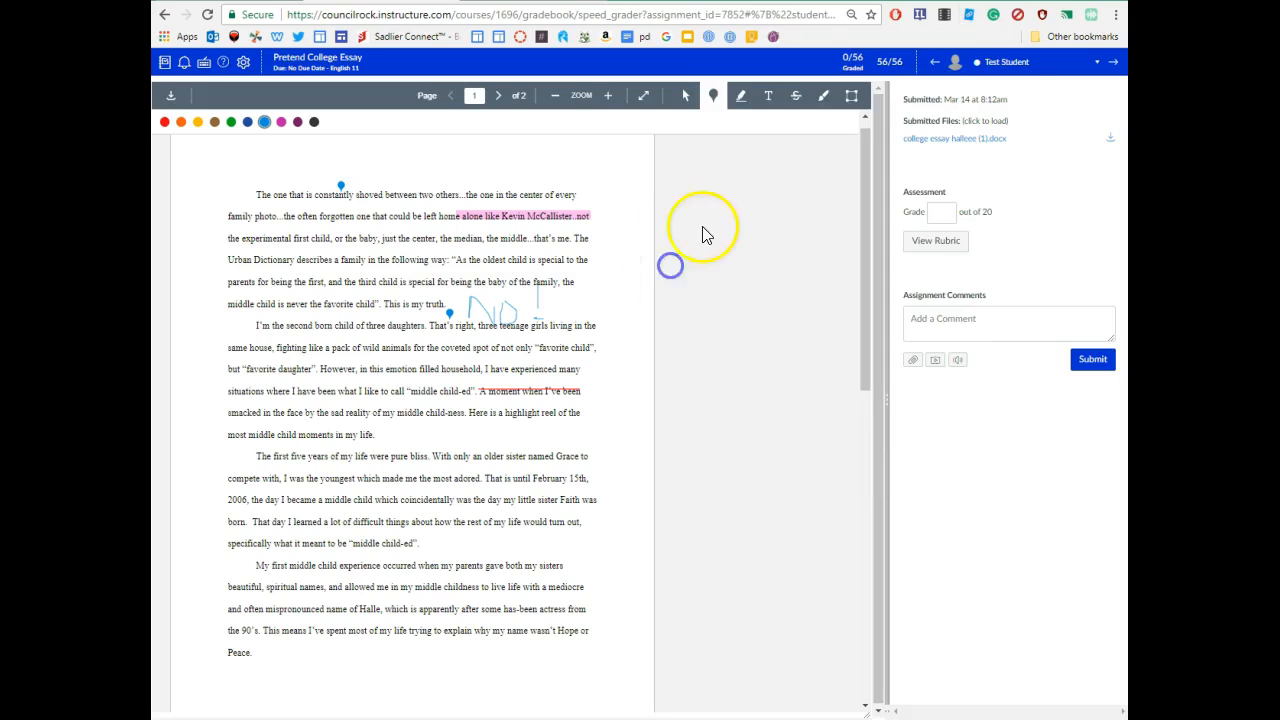
- Pin a comment at the essay's first line and paste the Introduction feedback into it
click(373, 184)
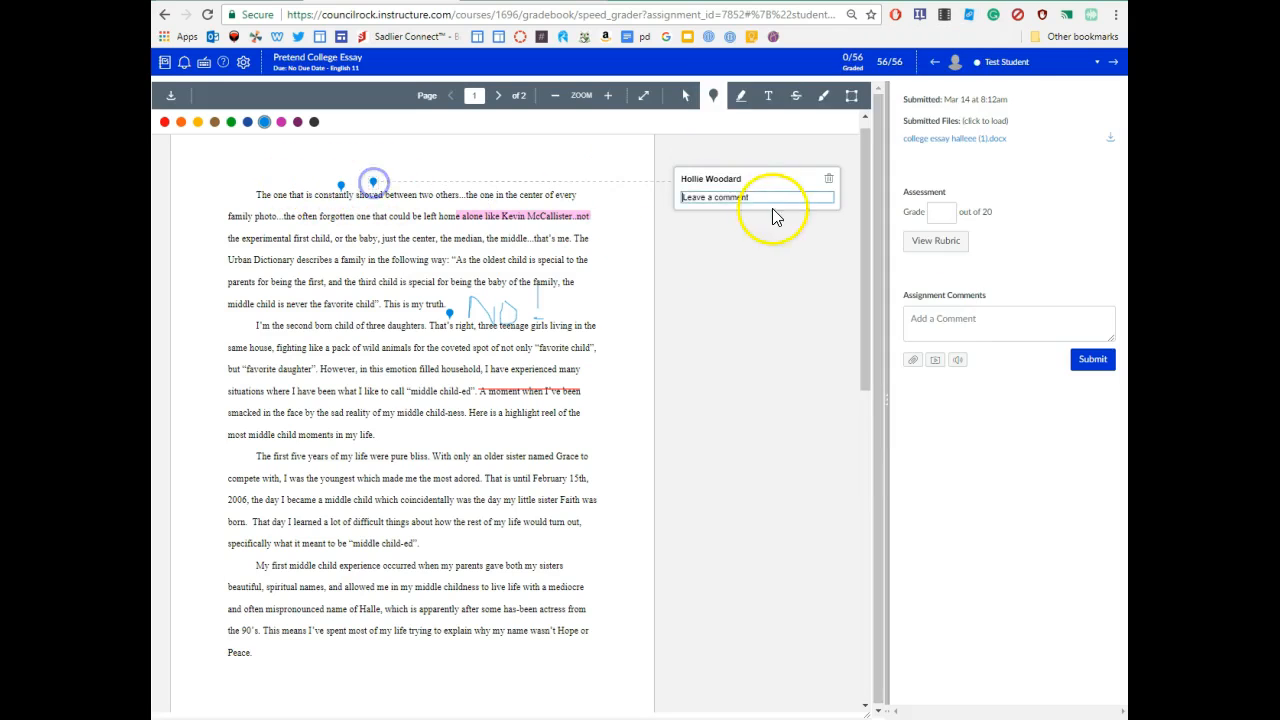
right_click(729, 193)
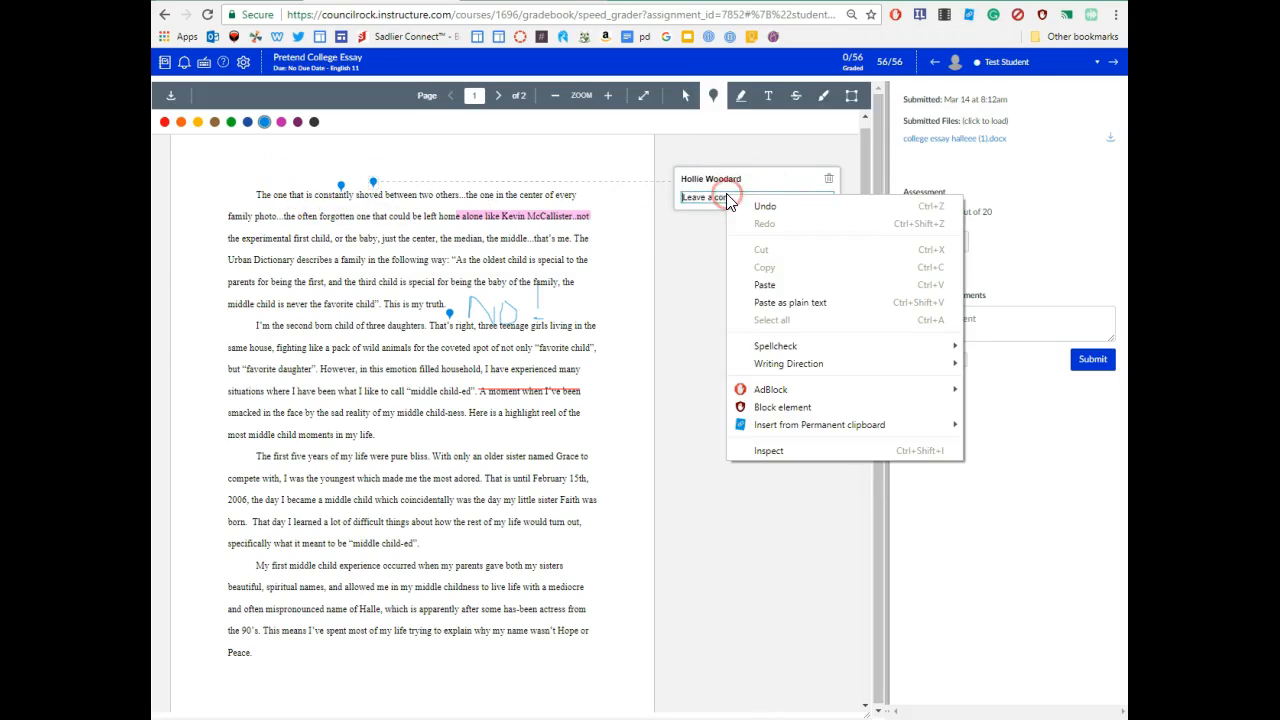
click(762, 288)
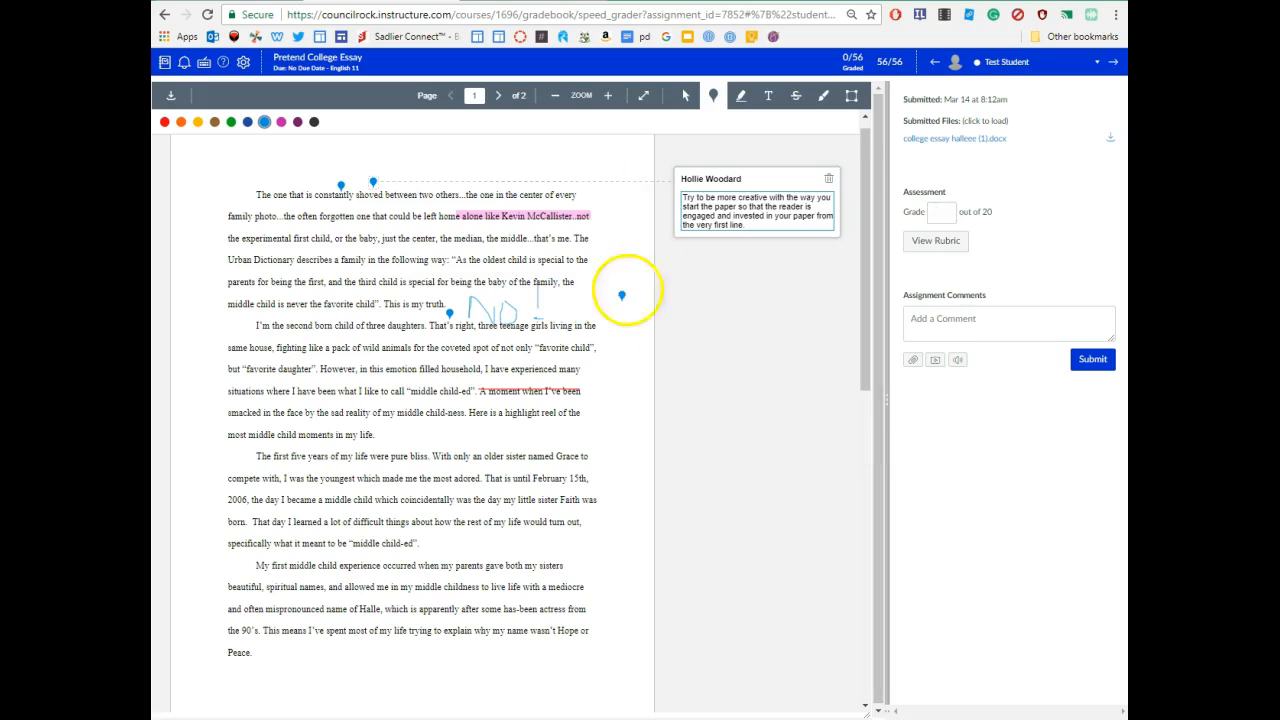
- Pin '-10 for incorrect format of your works cited' beside the Grace paragraph
click(508, 455)
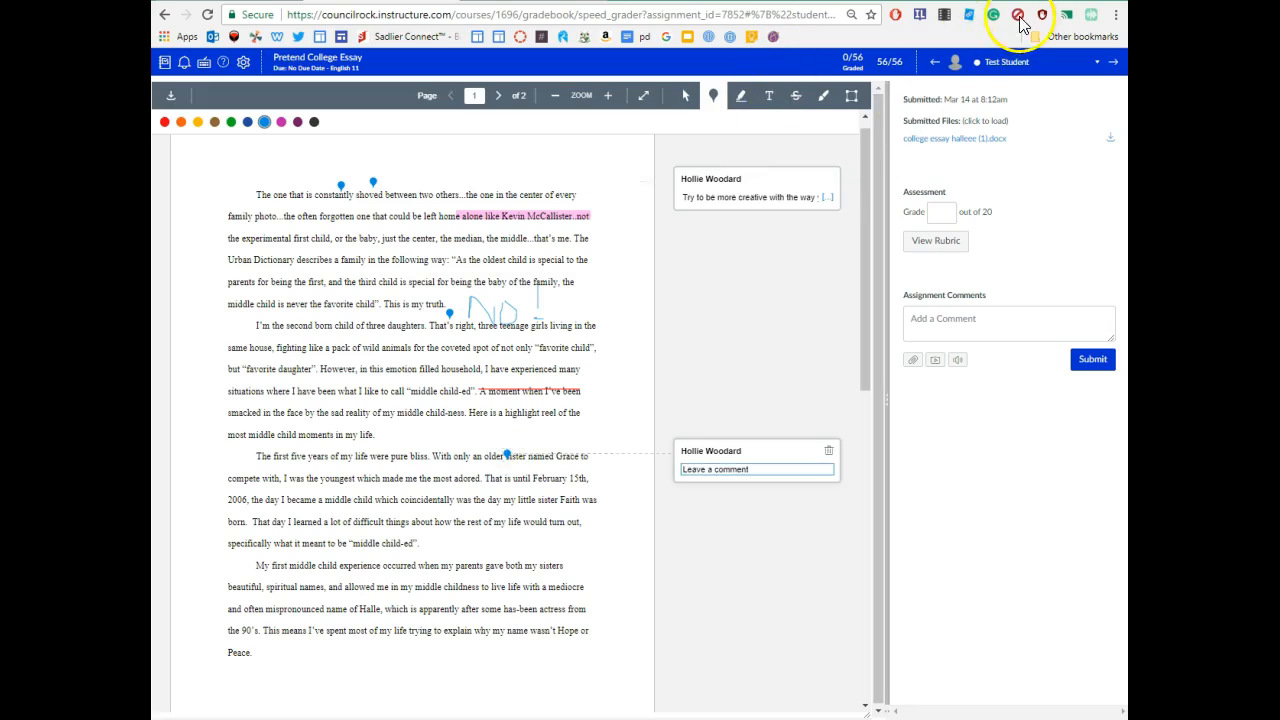
click(969, 15)
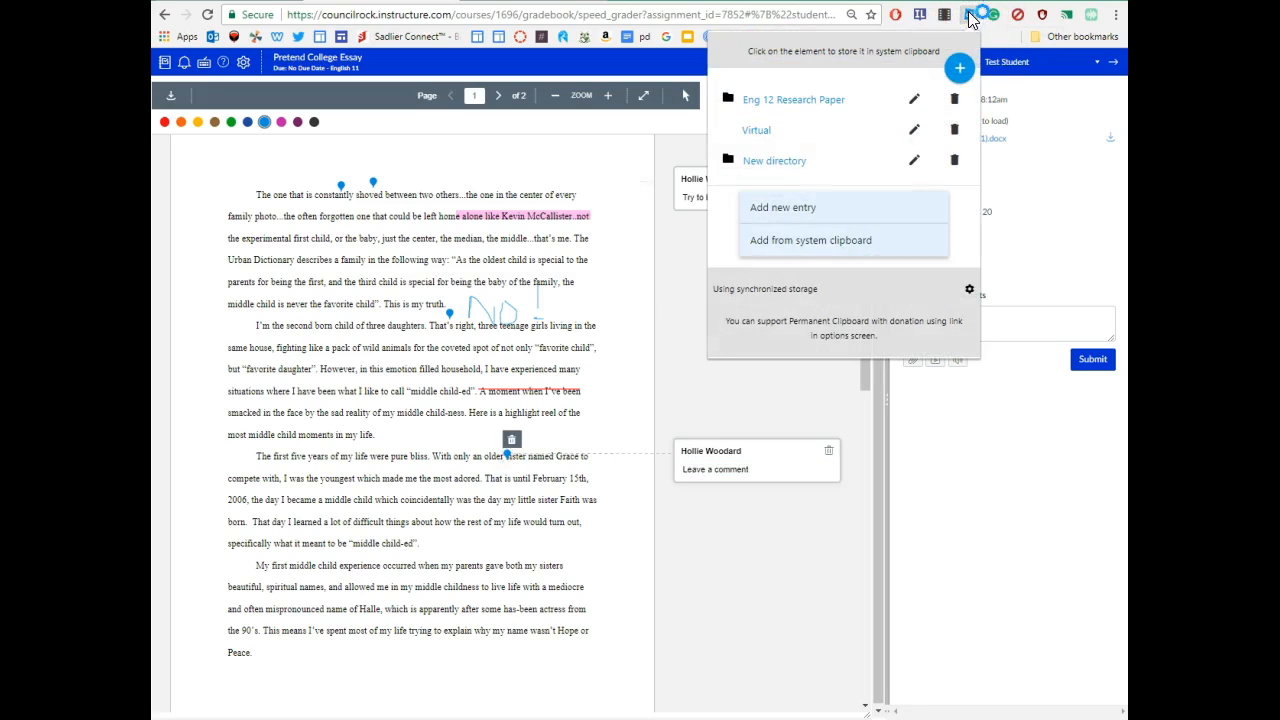
click(787, 100)
click(750, 100)
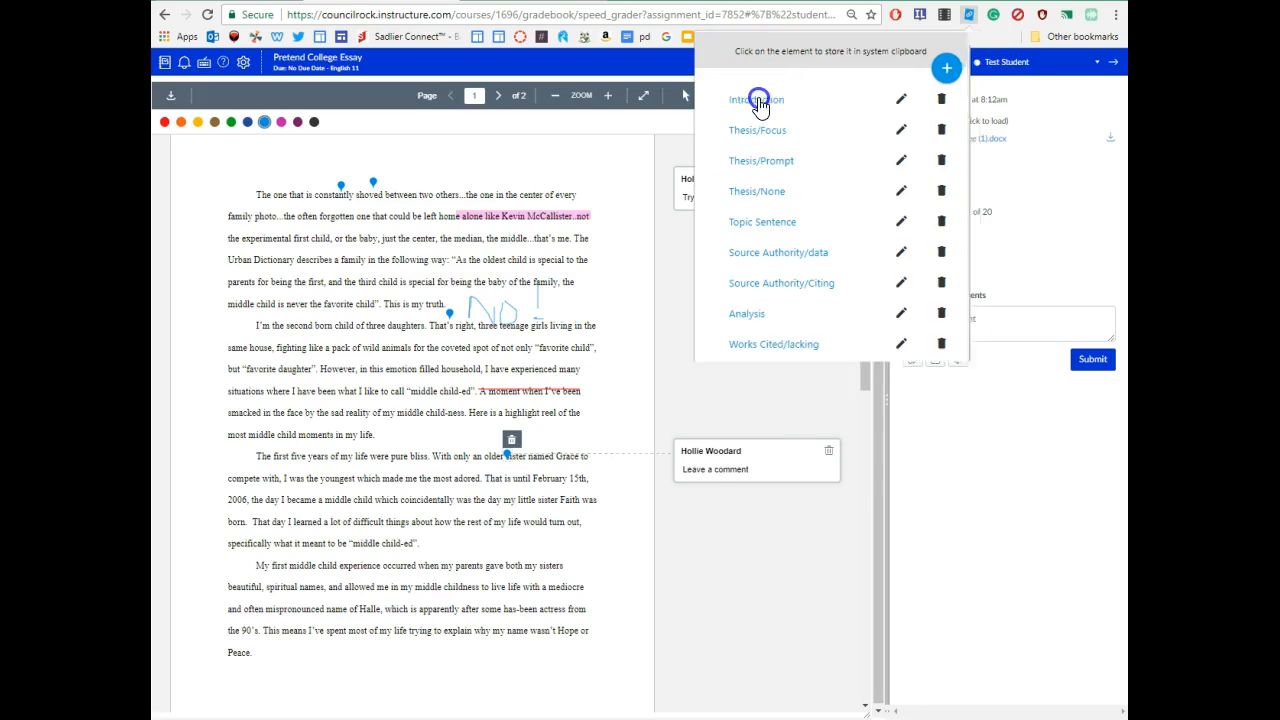
scroll(775, 380, down, 2)
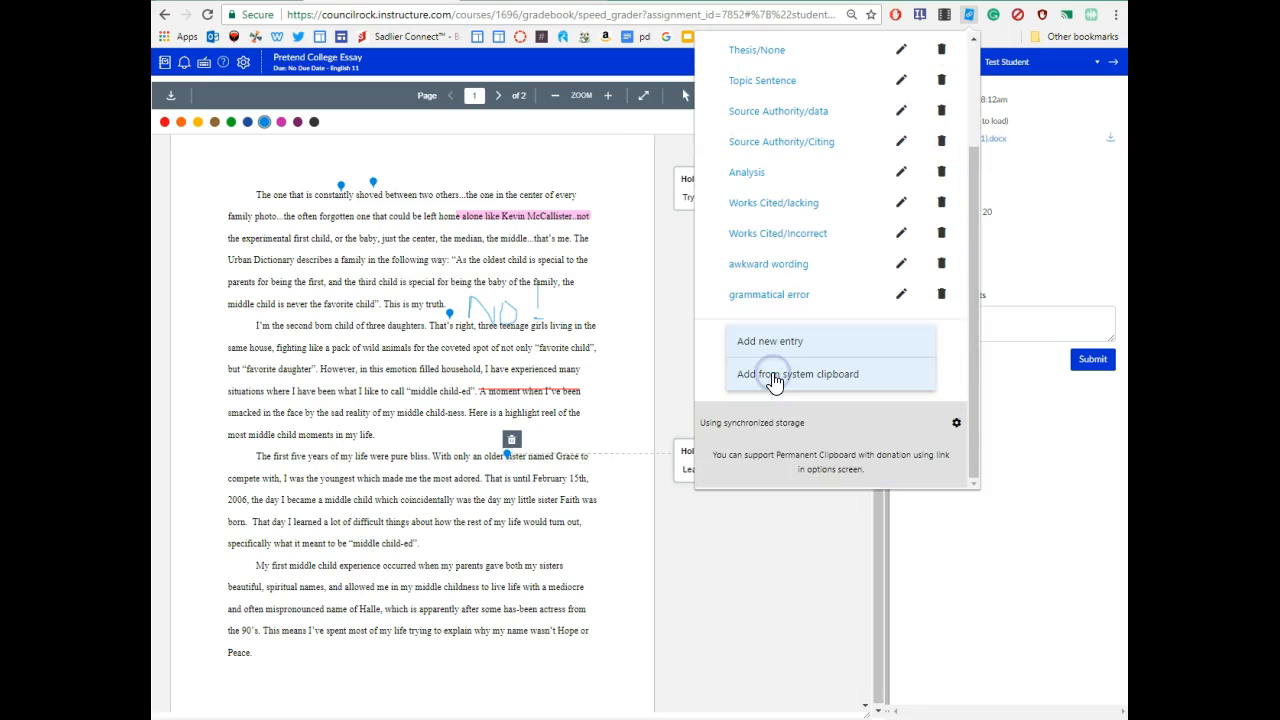
click(822, 611)
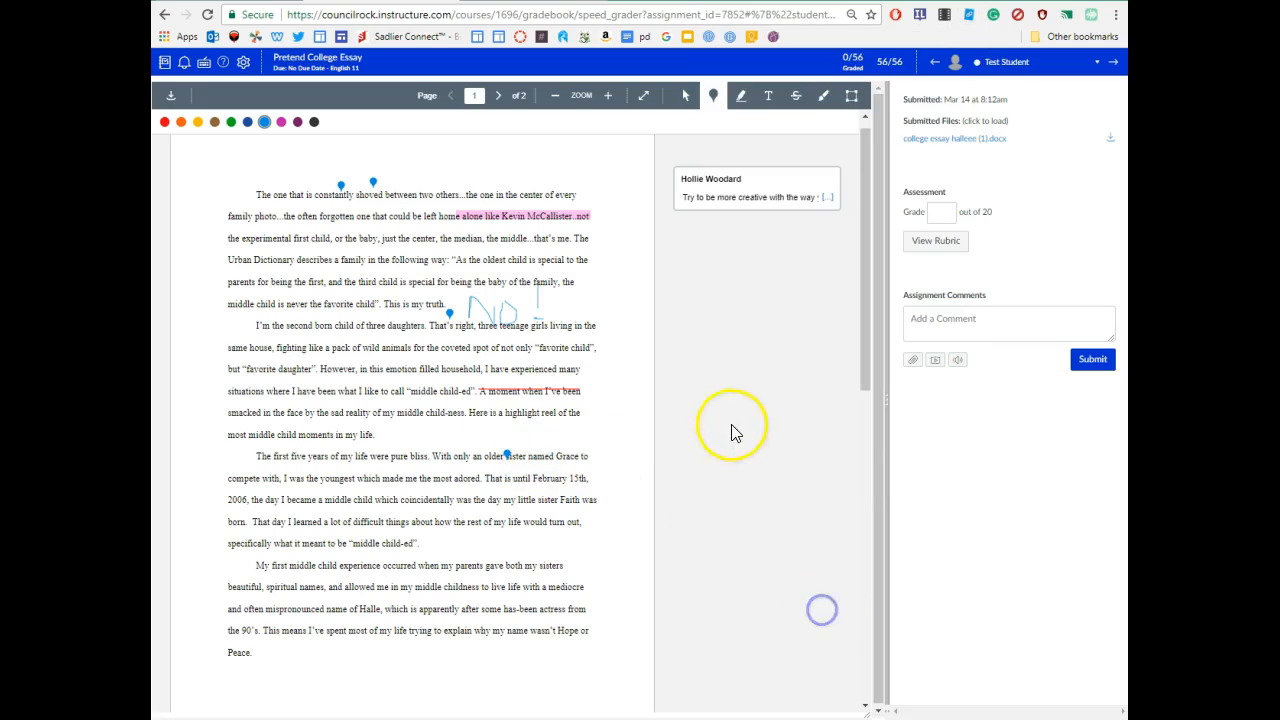
click(464, 434)
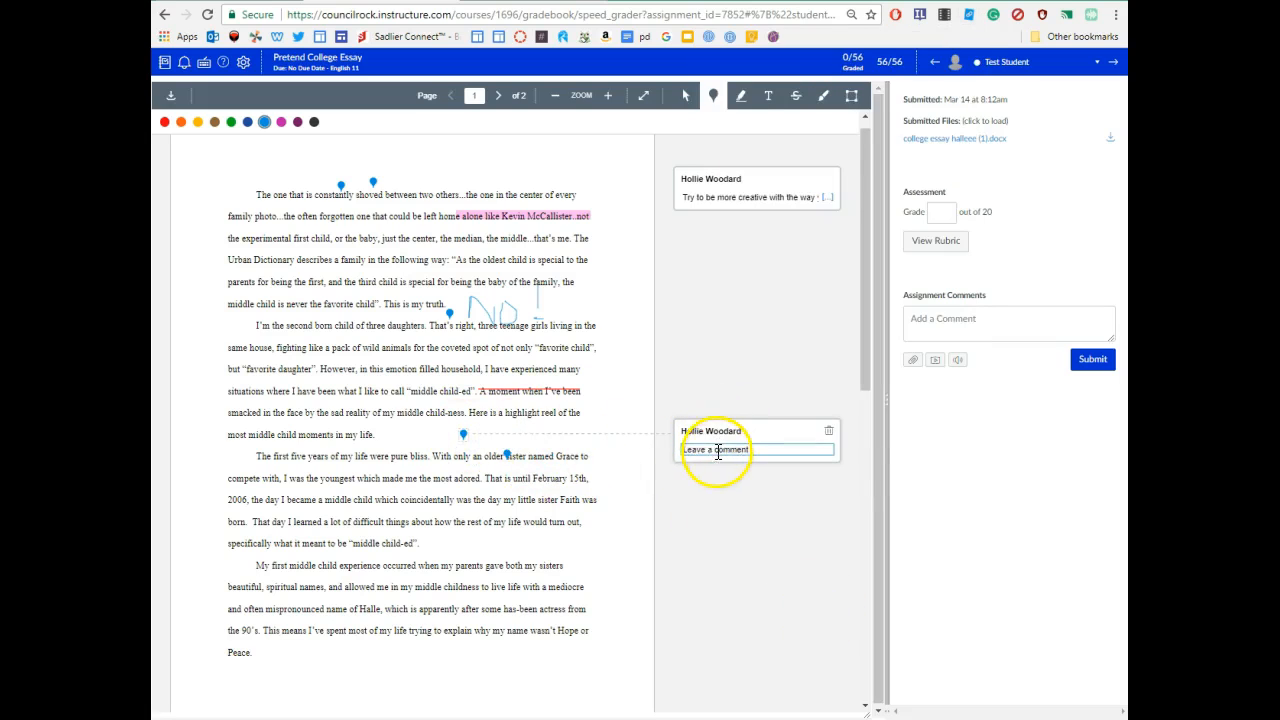
right_click(716, 451)
click(752, 542)
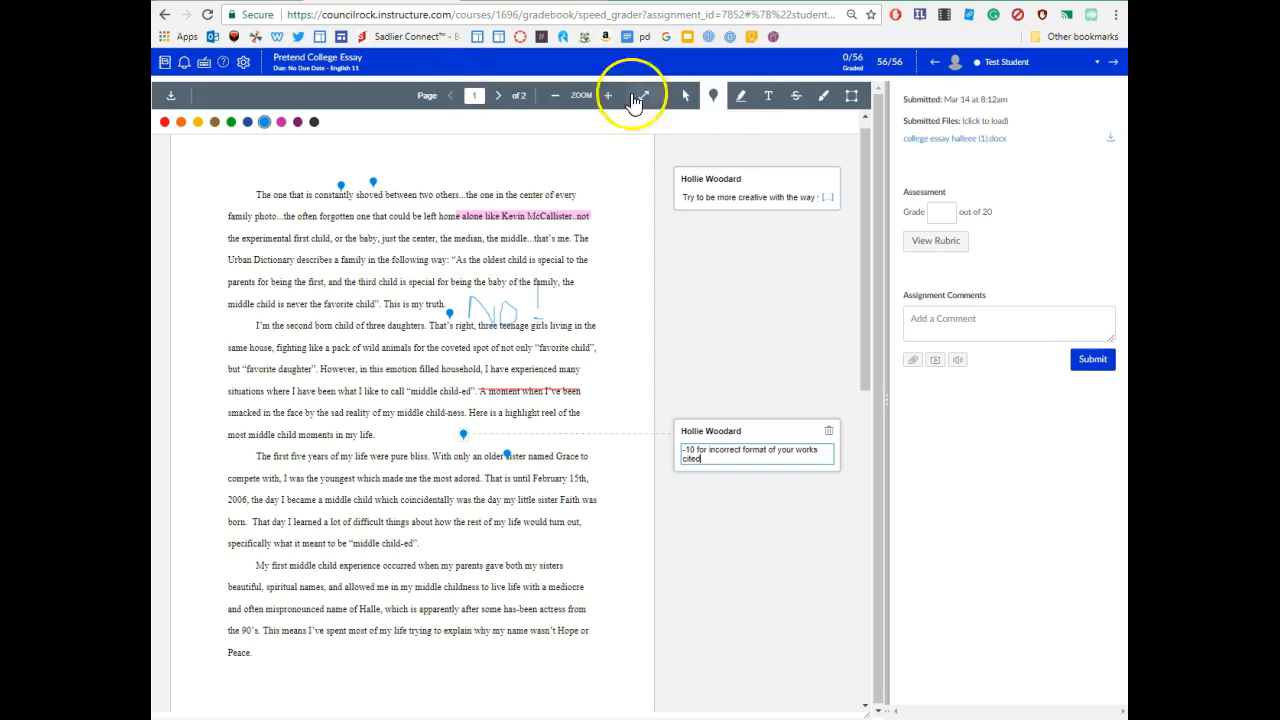
- Rate the rubric FOCUS 15, CONTENT 20, STYLE 10, CONVENTIONS 20, ORGANIZATION 15
click(960, 241)
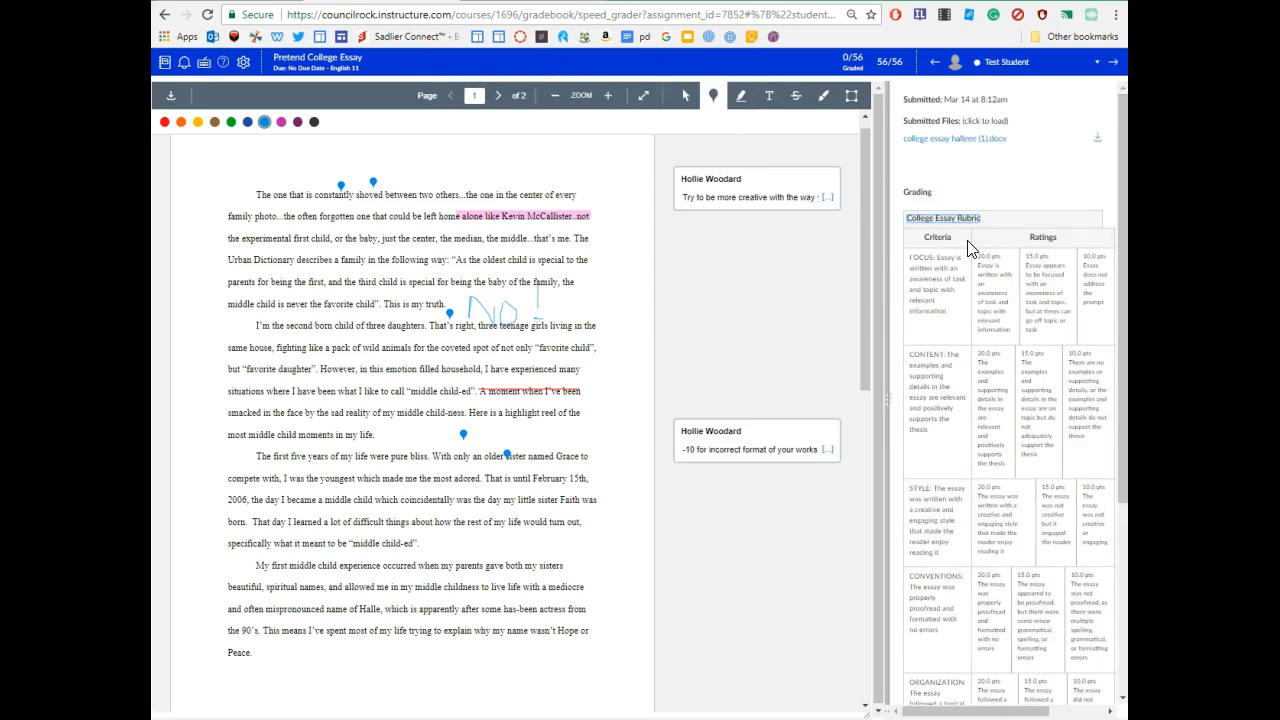
drag(888, 400, 697, 420)
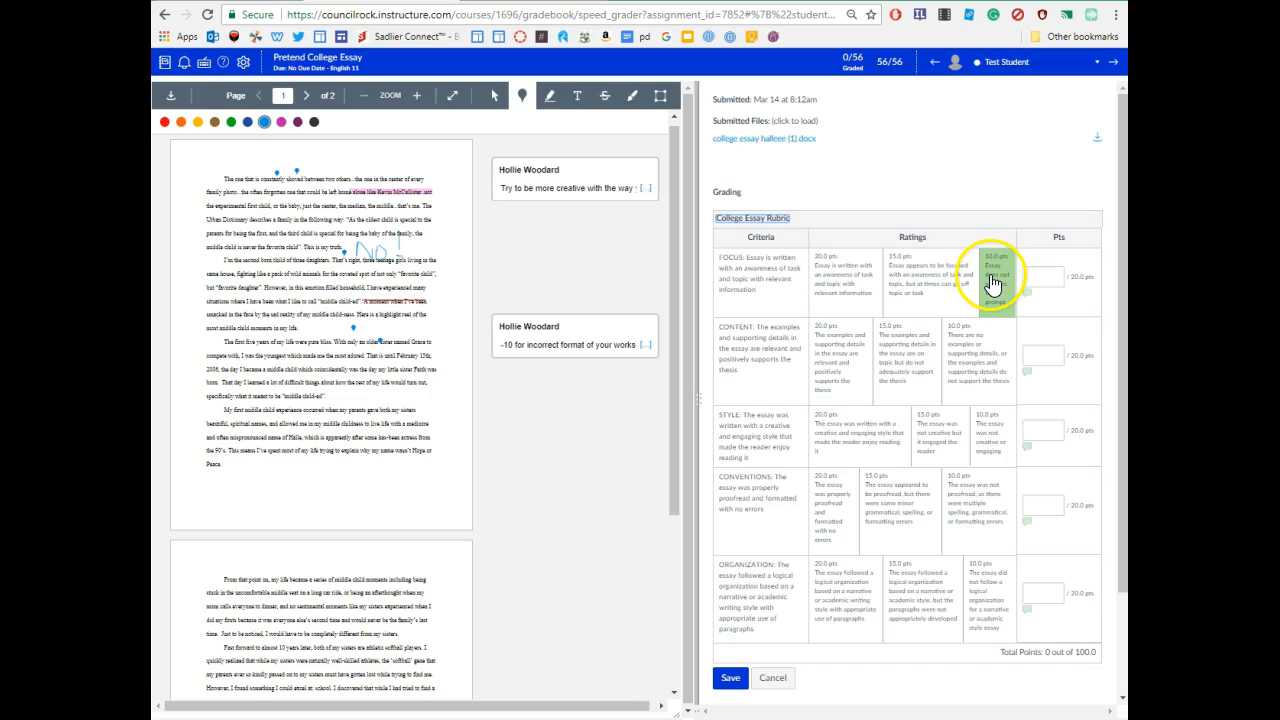
click(910, 285)
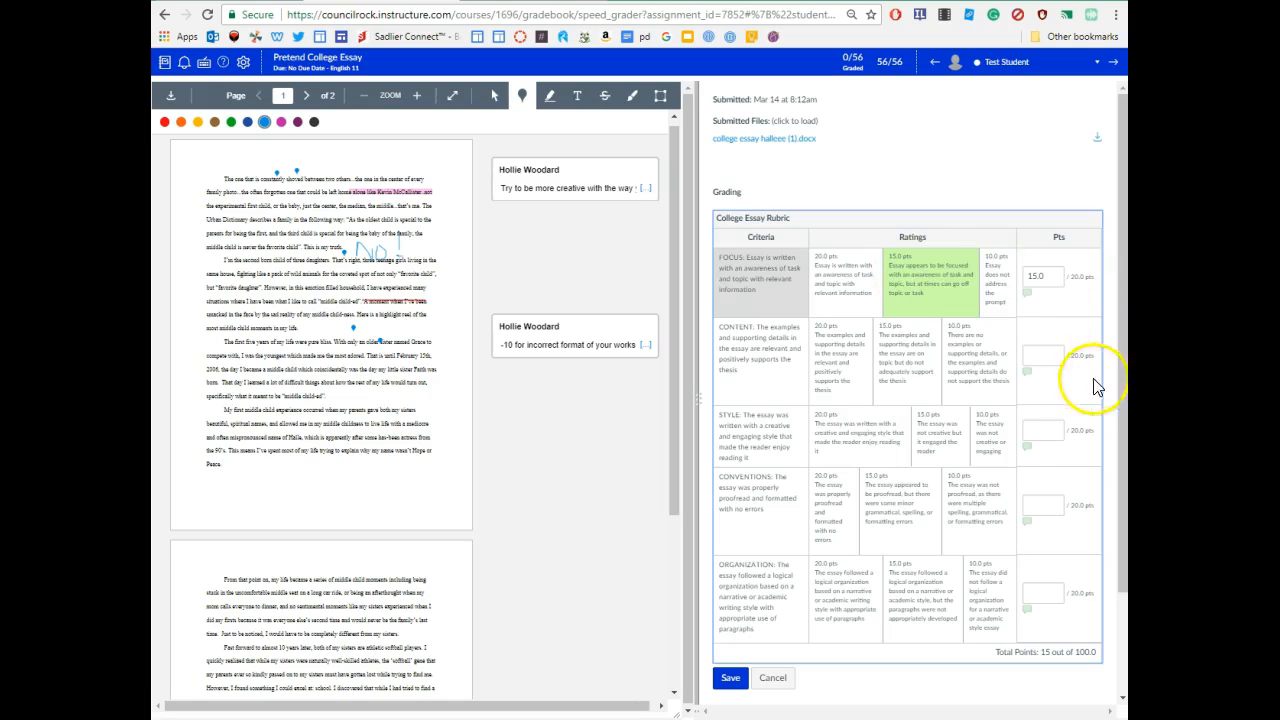
click(846, 390)
click(992, 432)
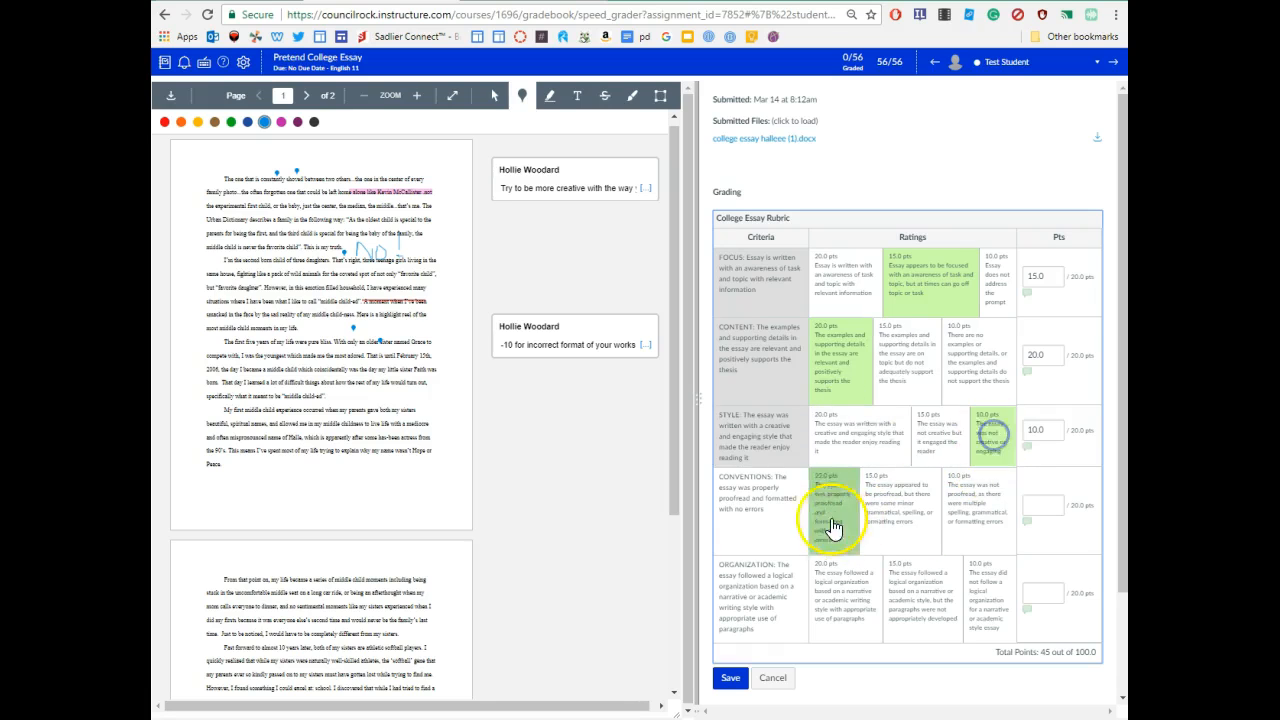
click(829, 512)
click(924, 598)
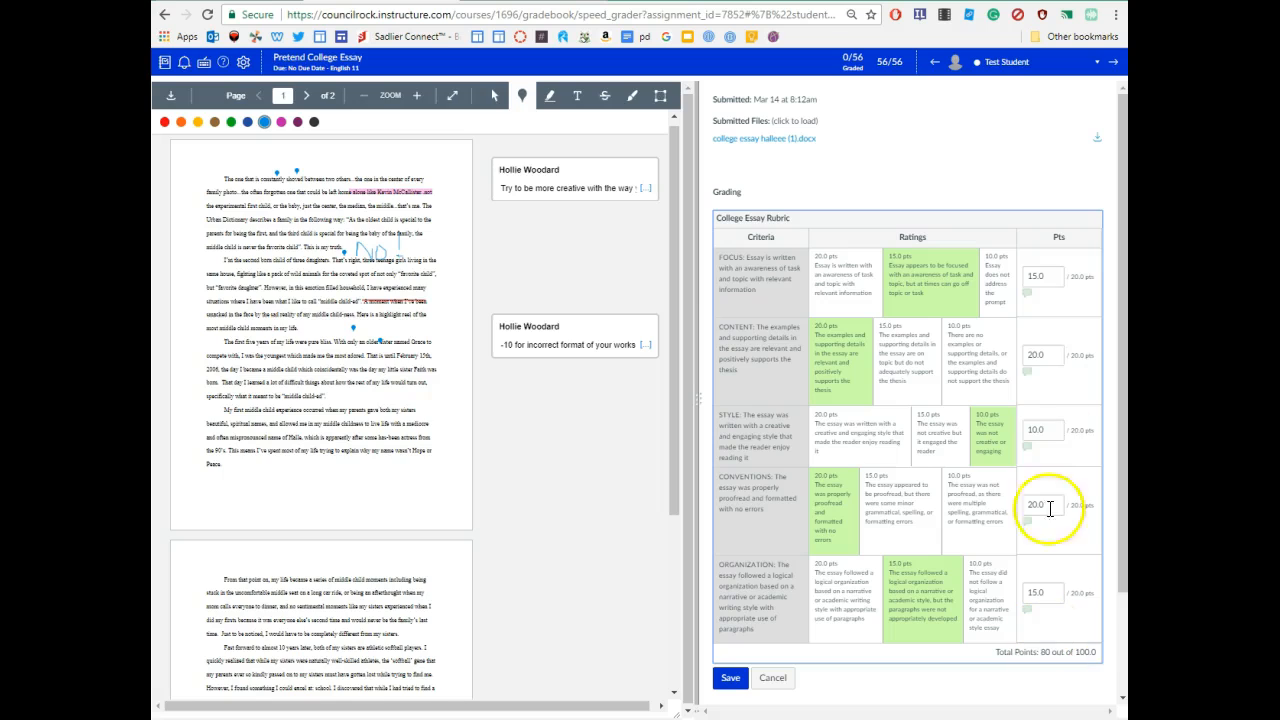
- Add the FOCUS comment 'Please come to clinic for help with this.' and save it
click(1025, 292)
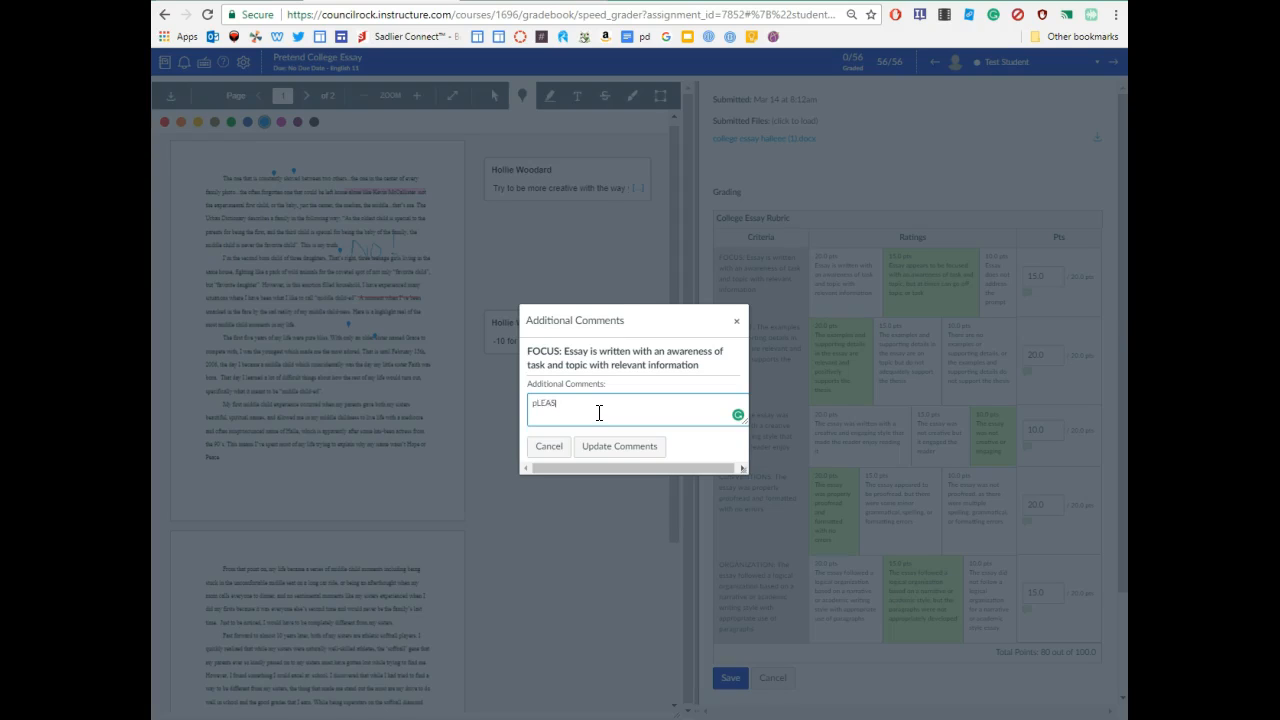
text(Please come t)
text(t hos)
key(BackSpace)
text(th this.)
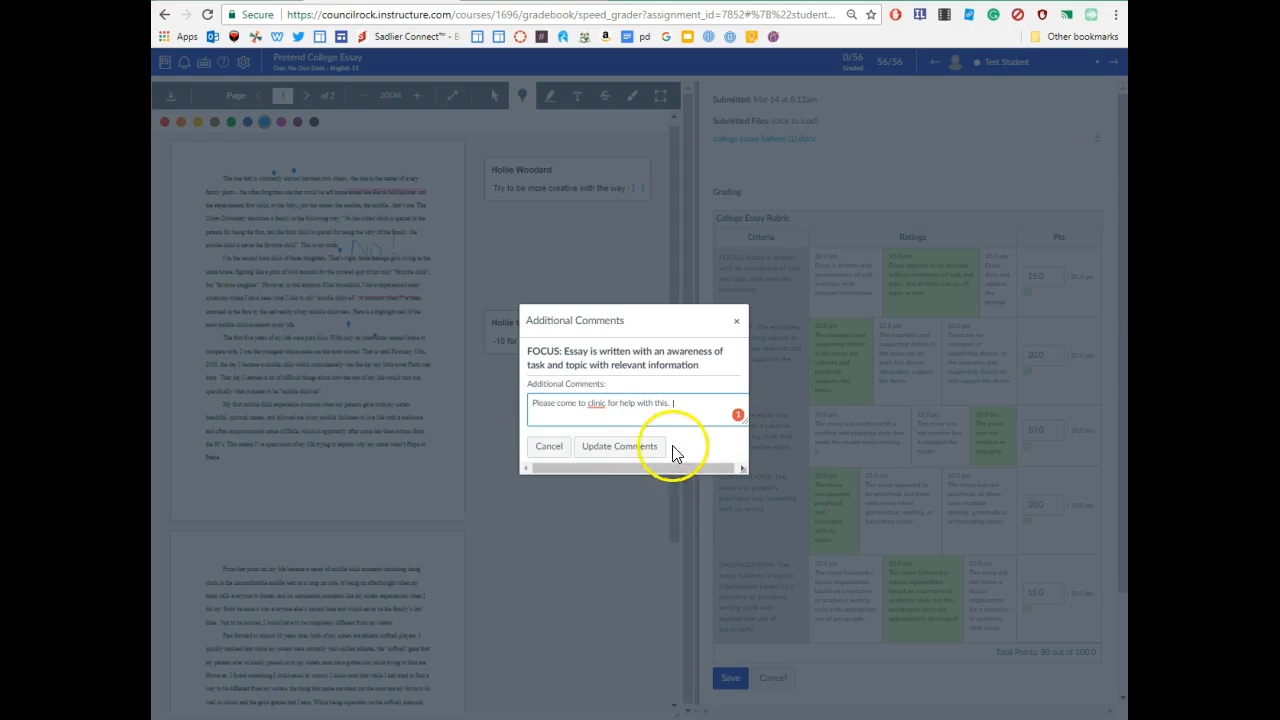
click(645, 447)
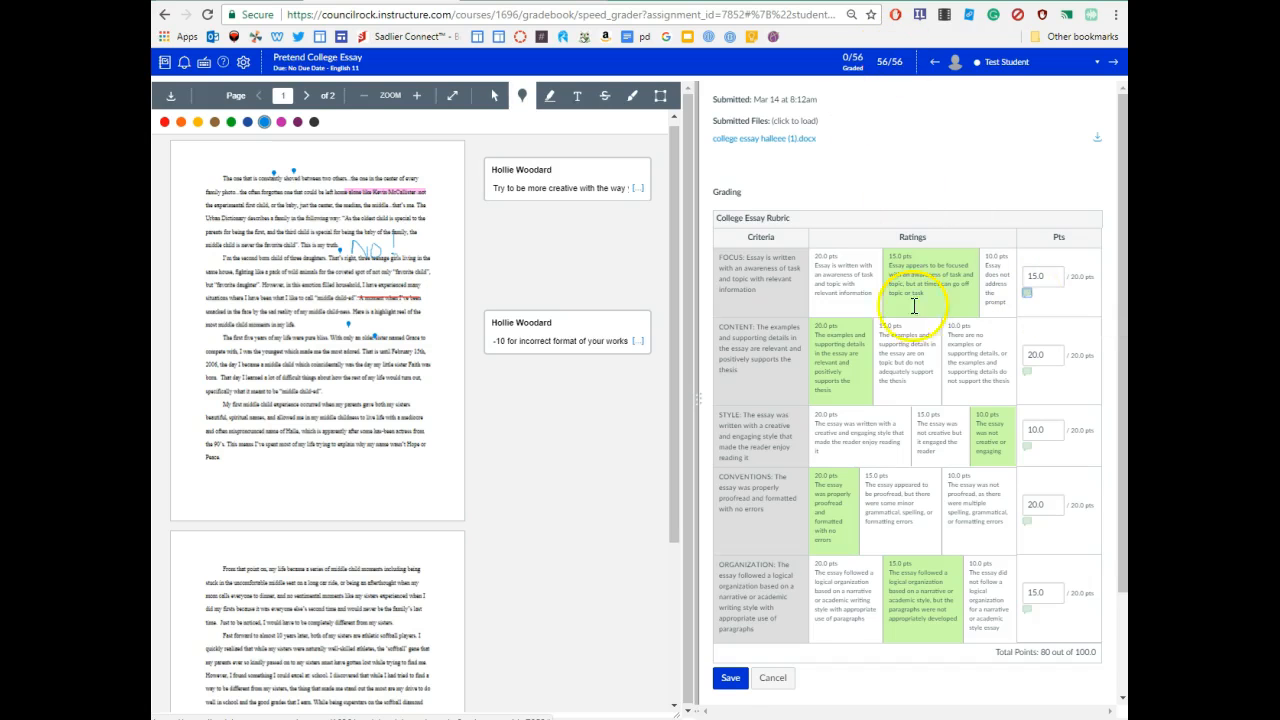
- Save the 80/100 rubric assessment and enter a grade of 20 out of 20
click(730, 677)
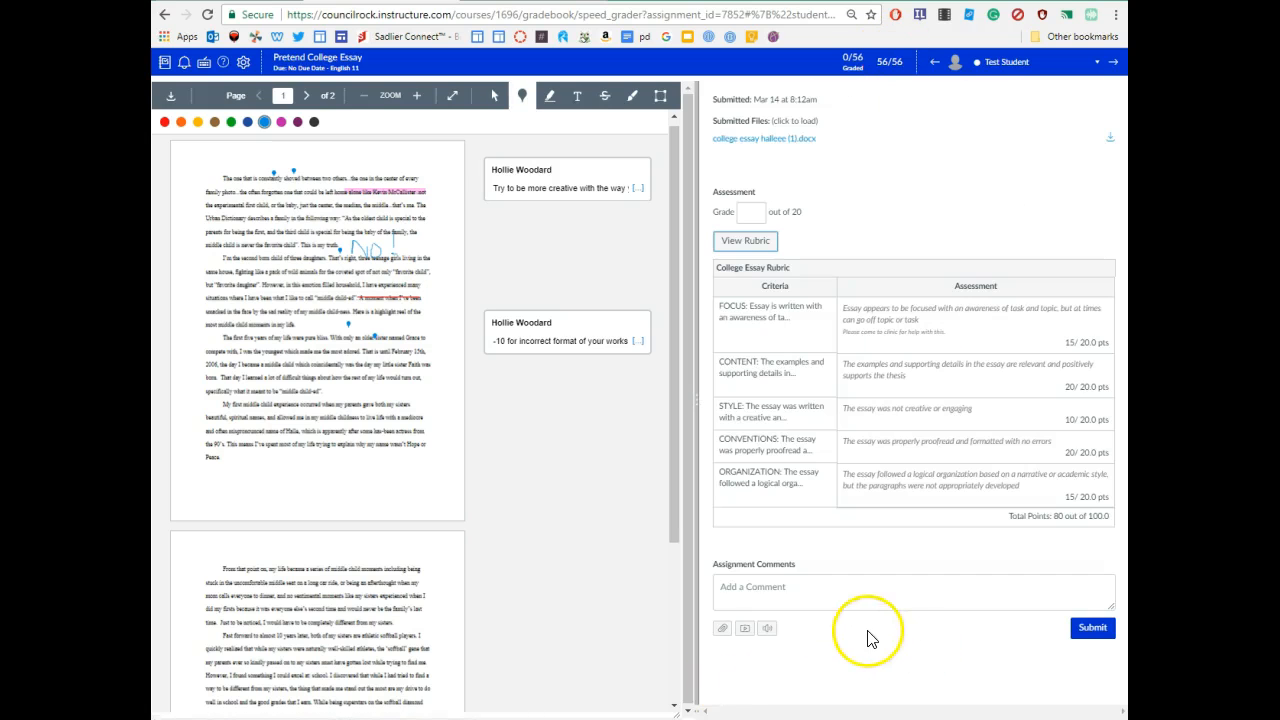
click(916, 606)
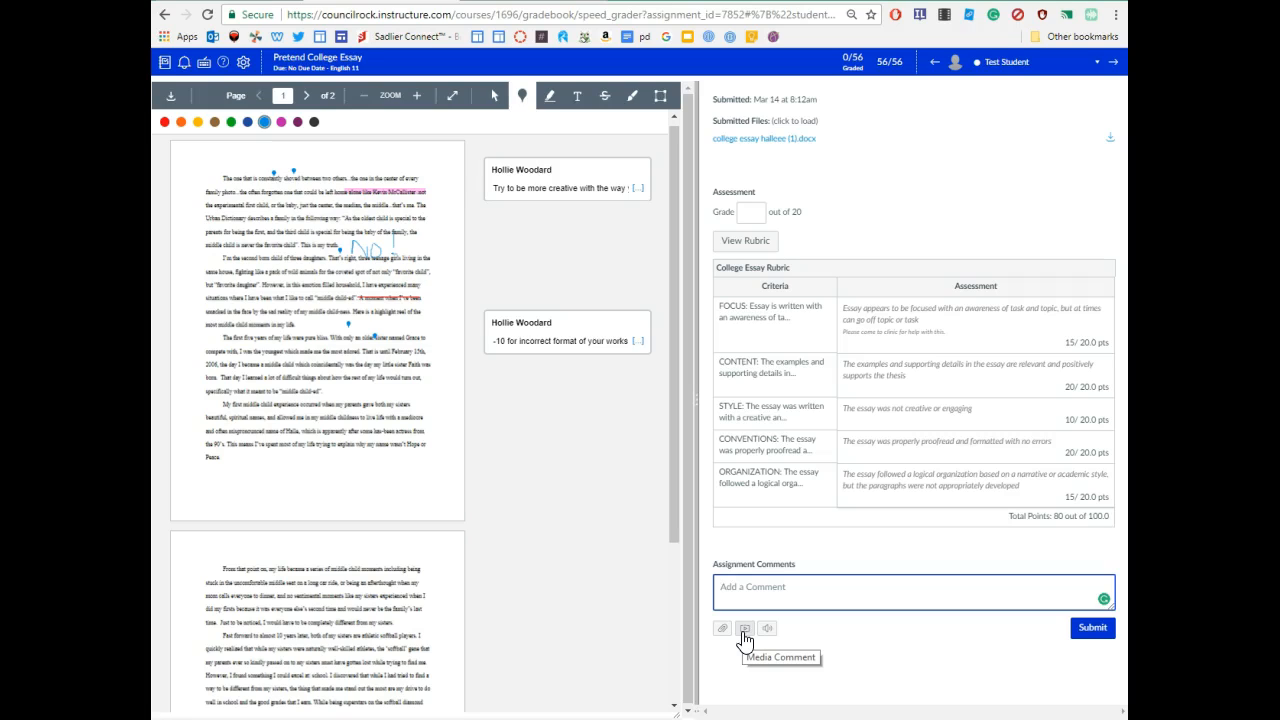
click(751, 212)
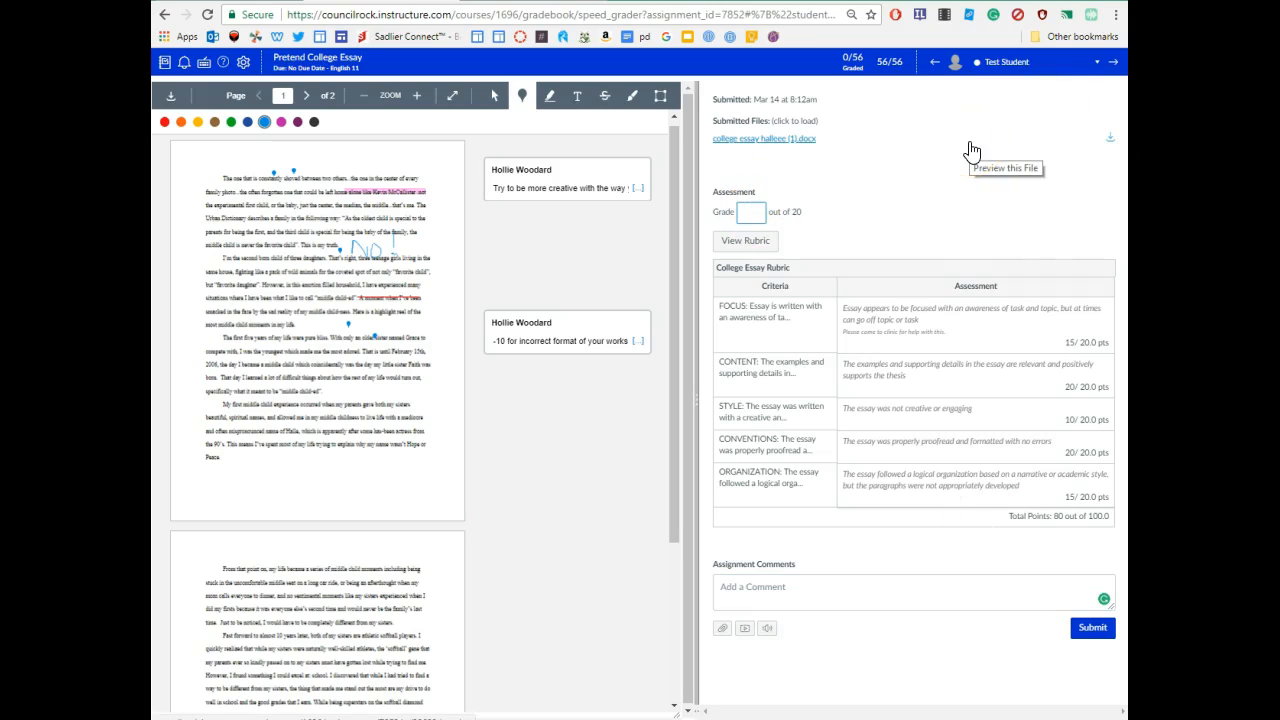
text(20)
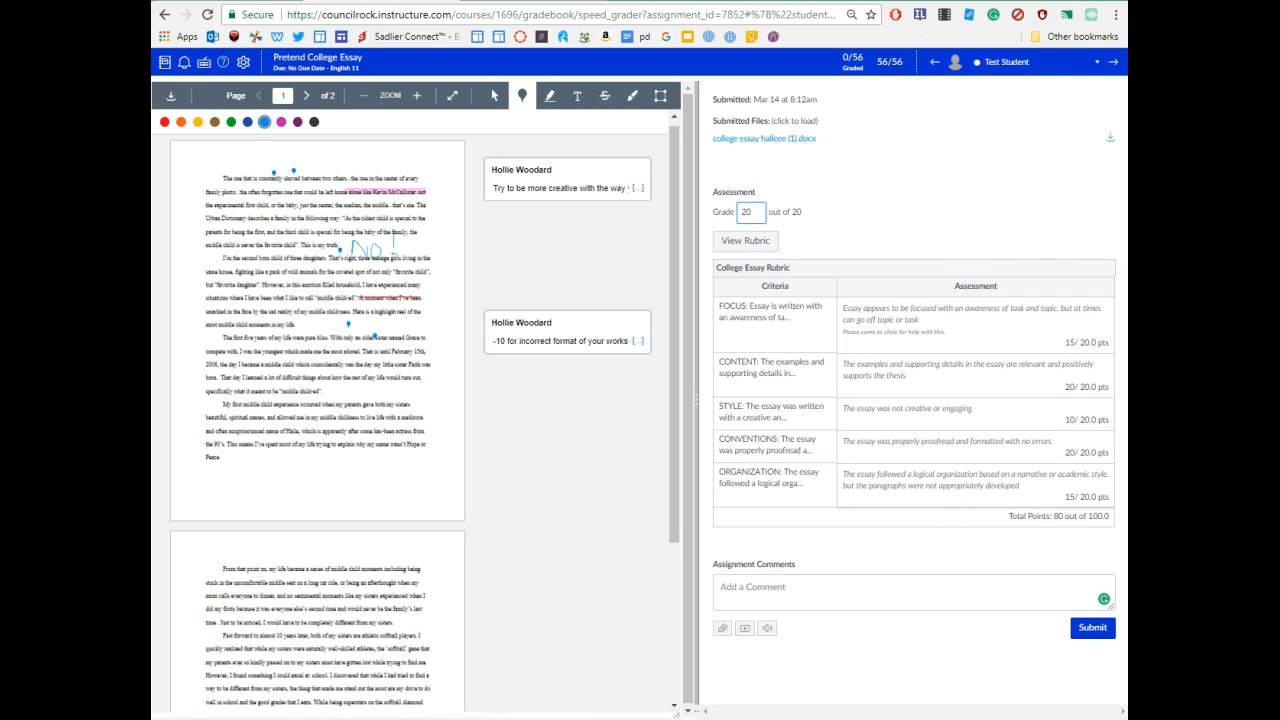